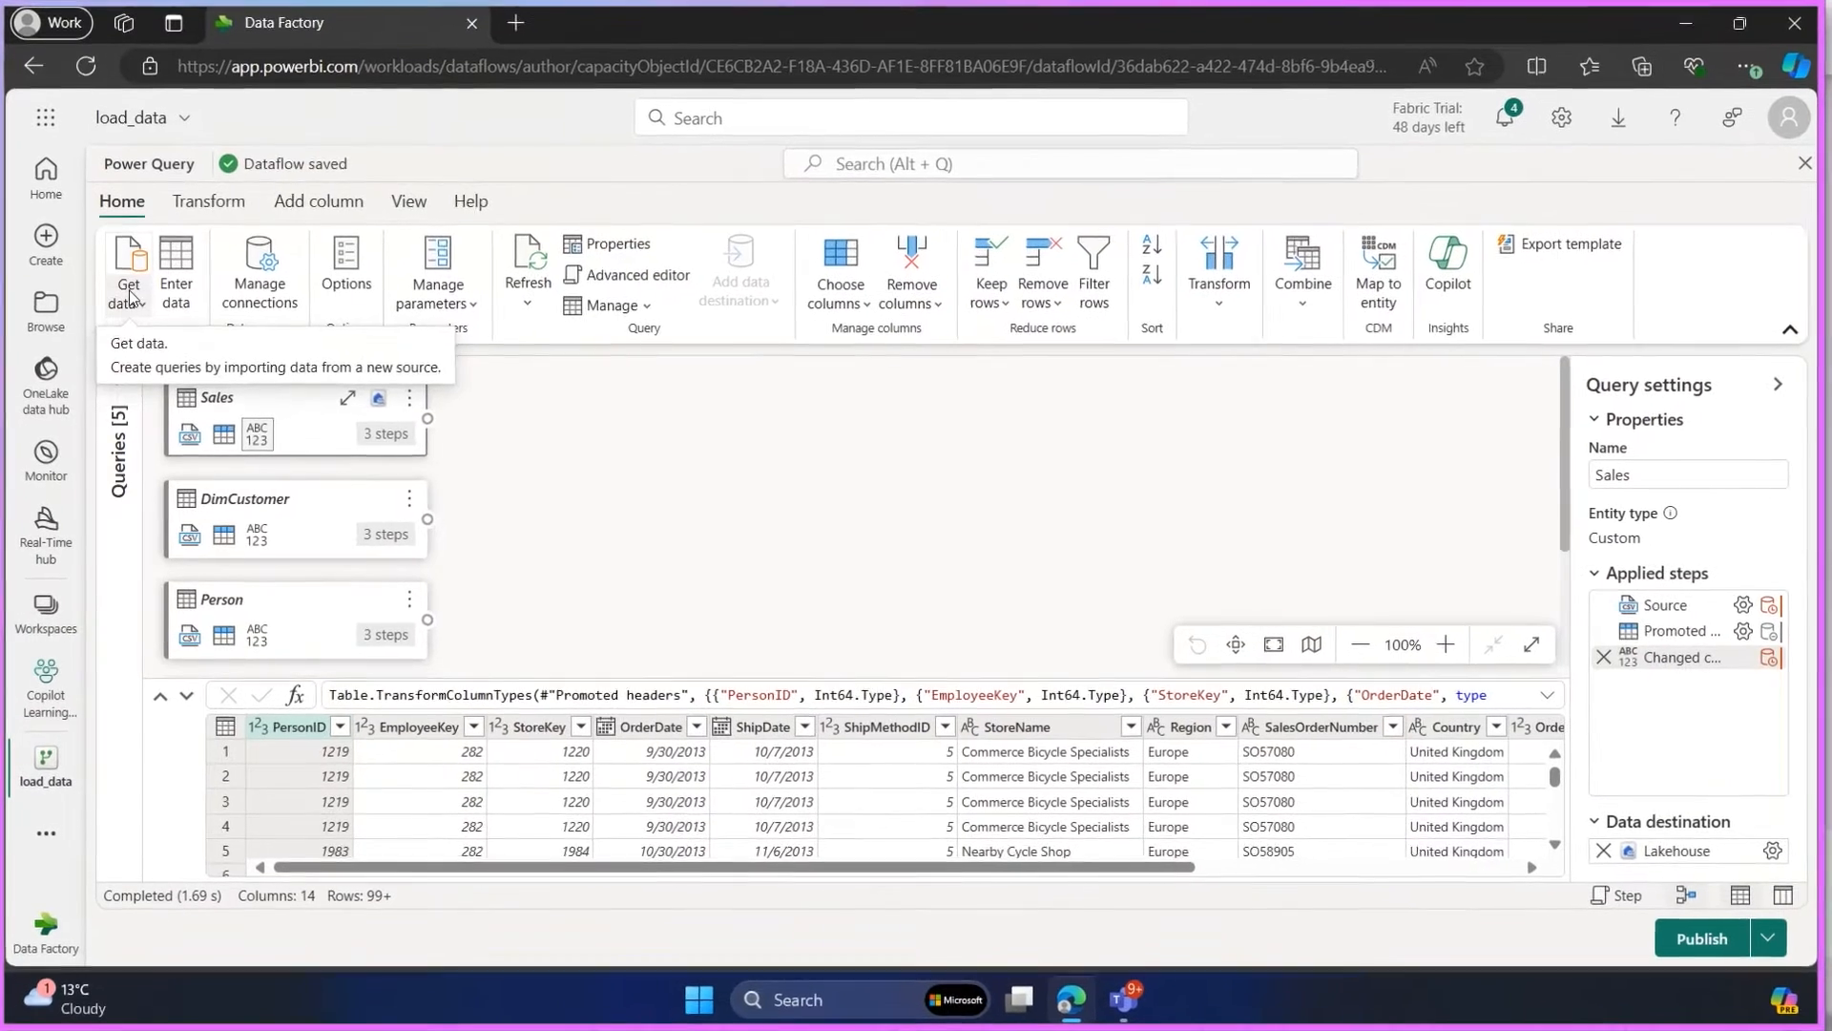
# Step: Import the Human Resources CSV file as a new query by uploading it through a Text/CSV source
pyautogui.click(129, 296)
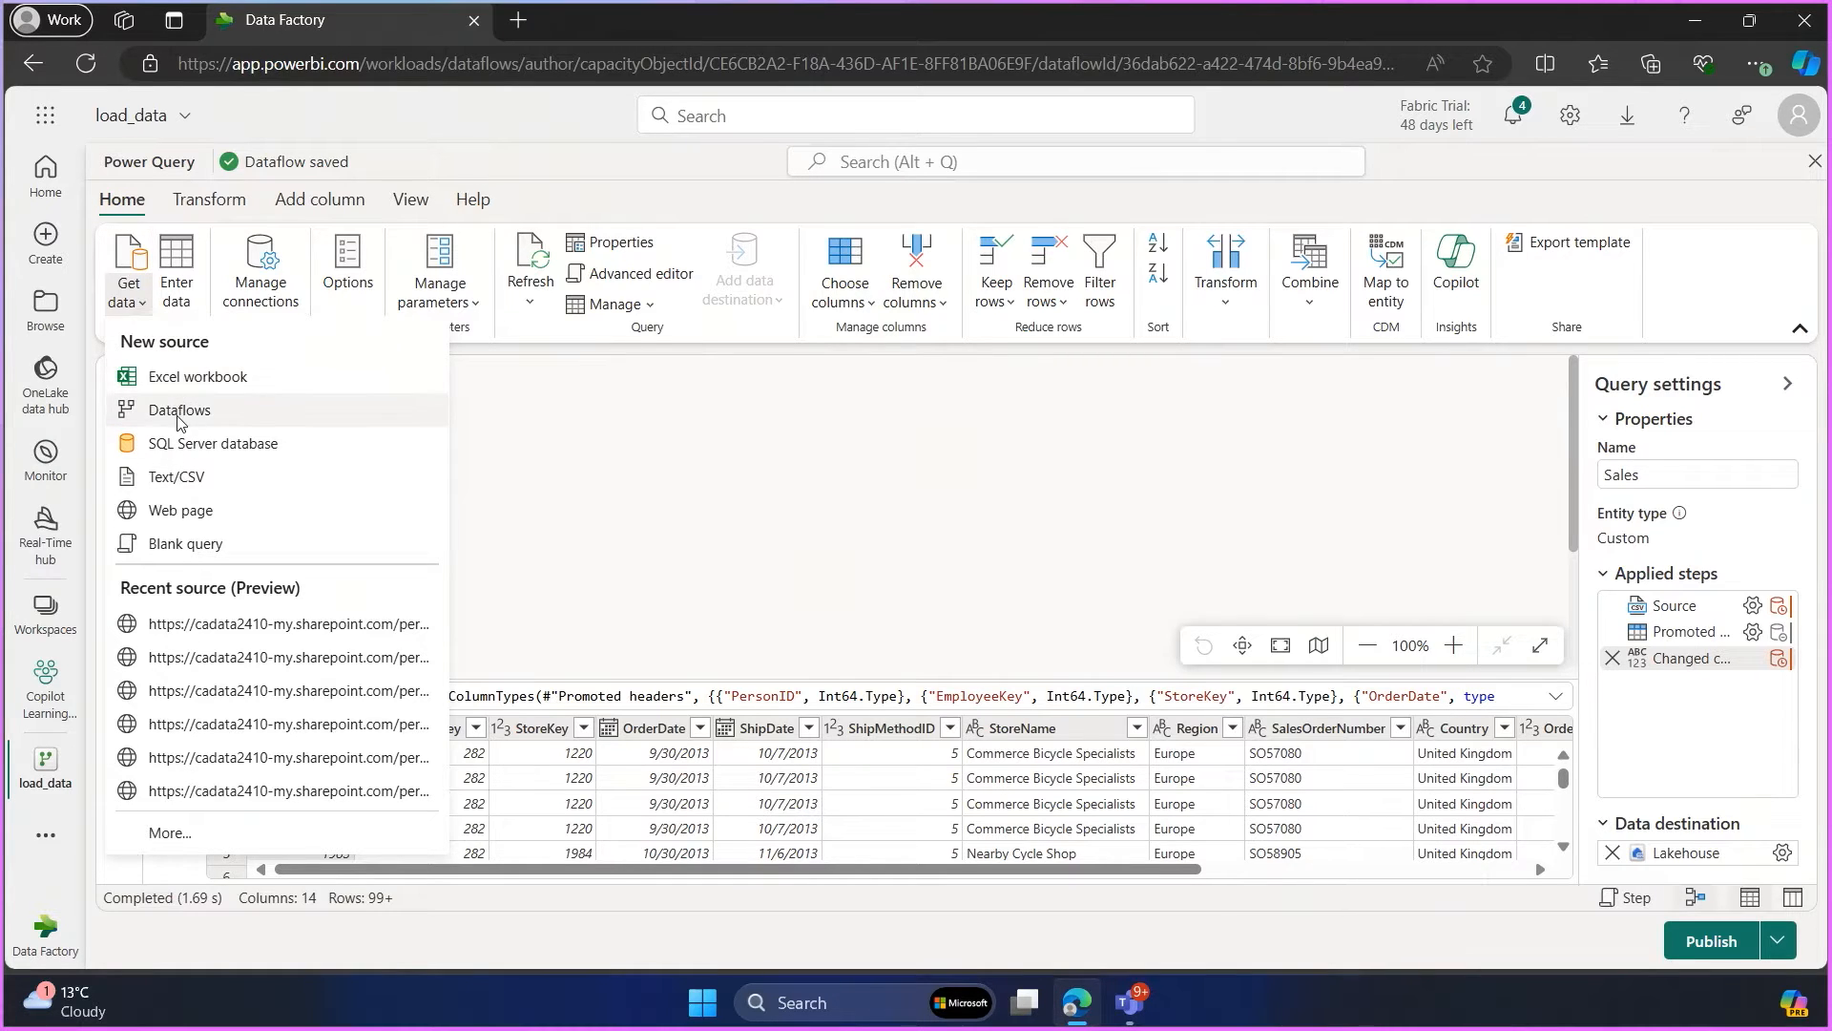
pyautogui.click(201, 481)
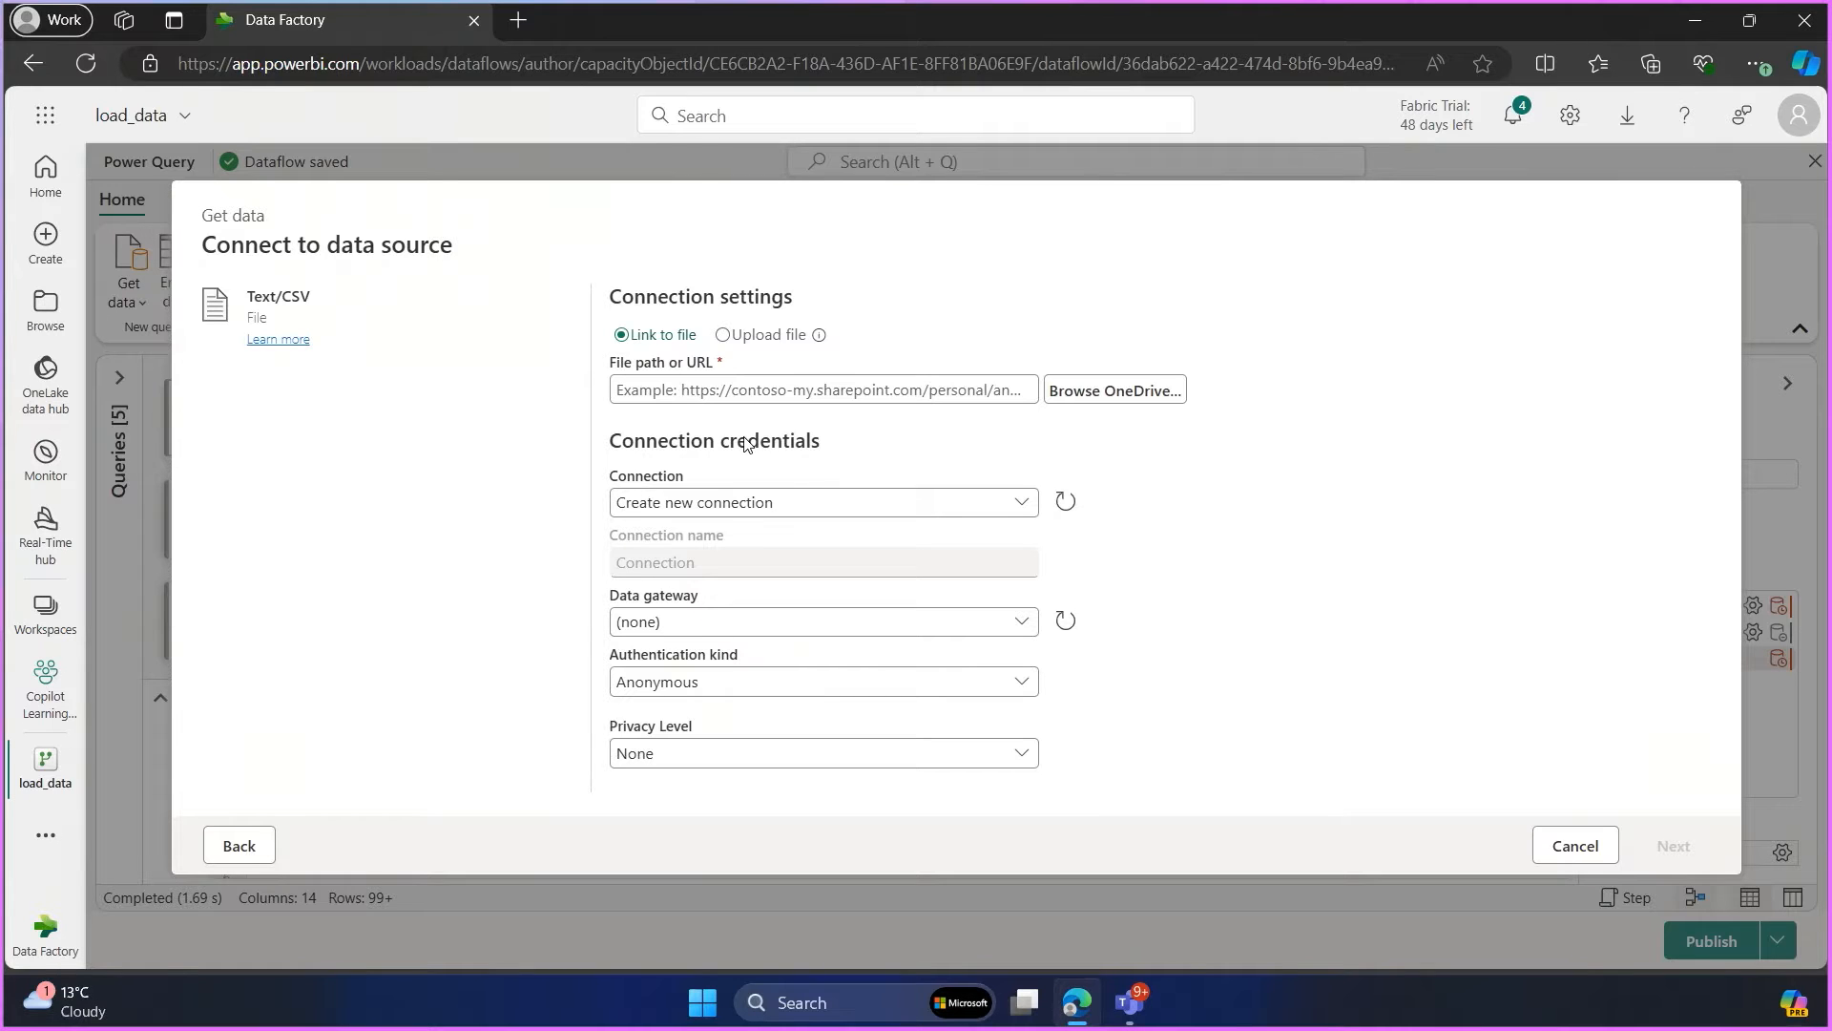
pyautogui.click(724, 348)
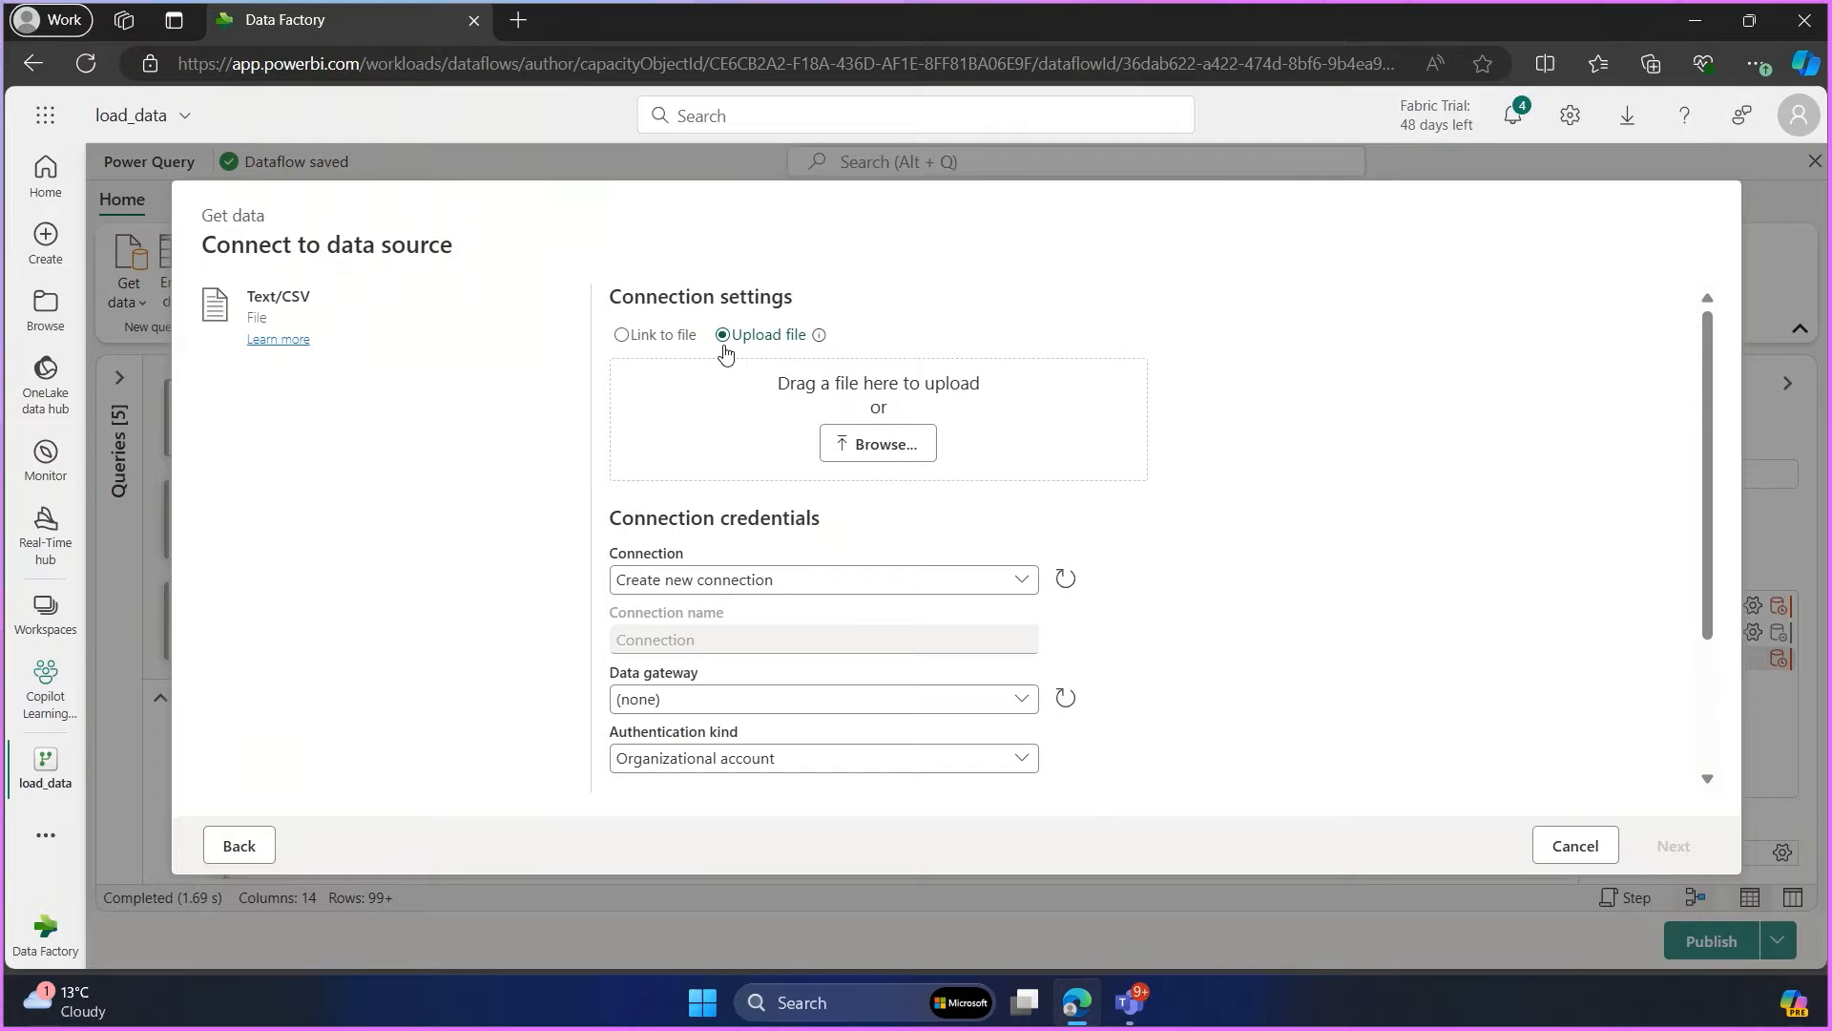
pyautogui.click(885, 446)
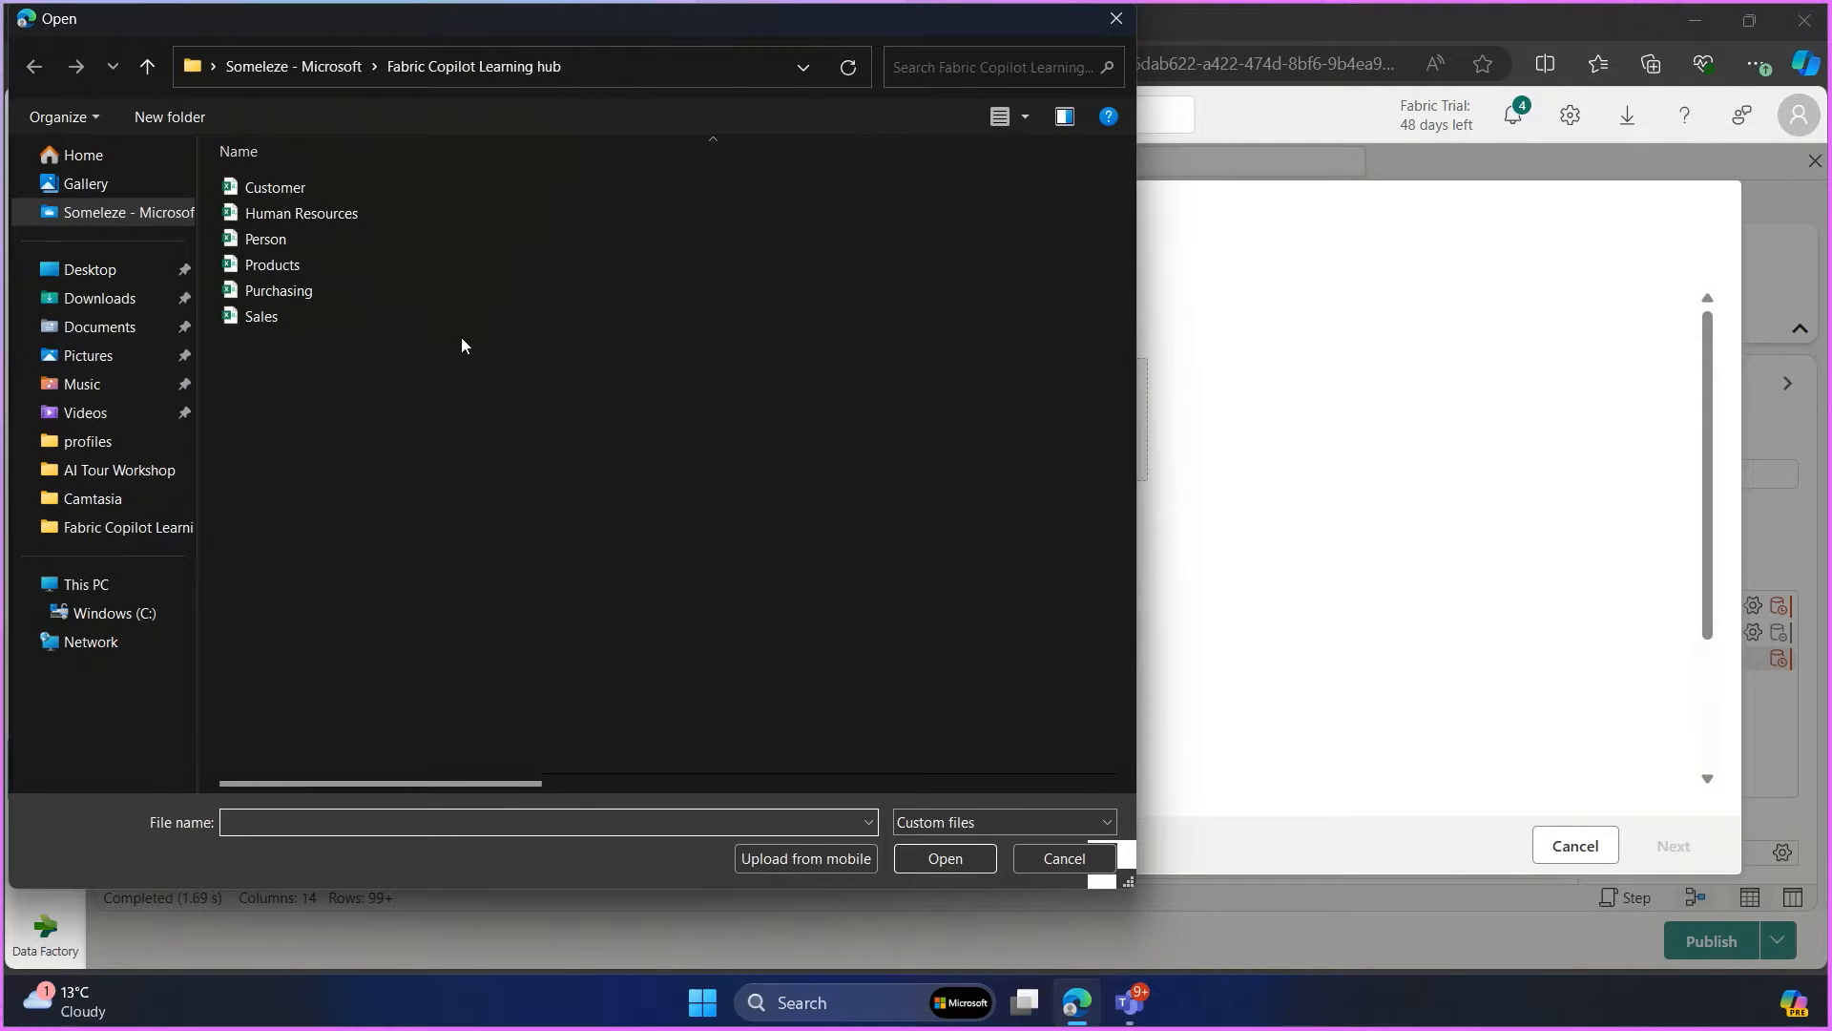
pyautogui.click(300, 216)
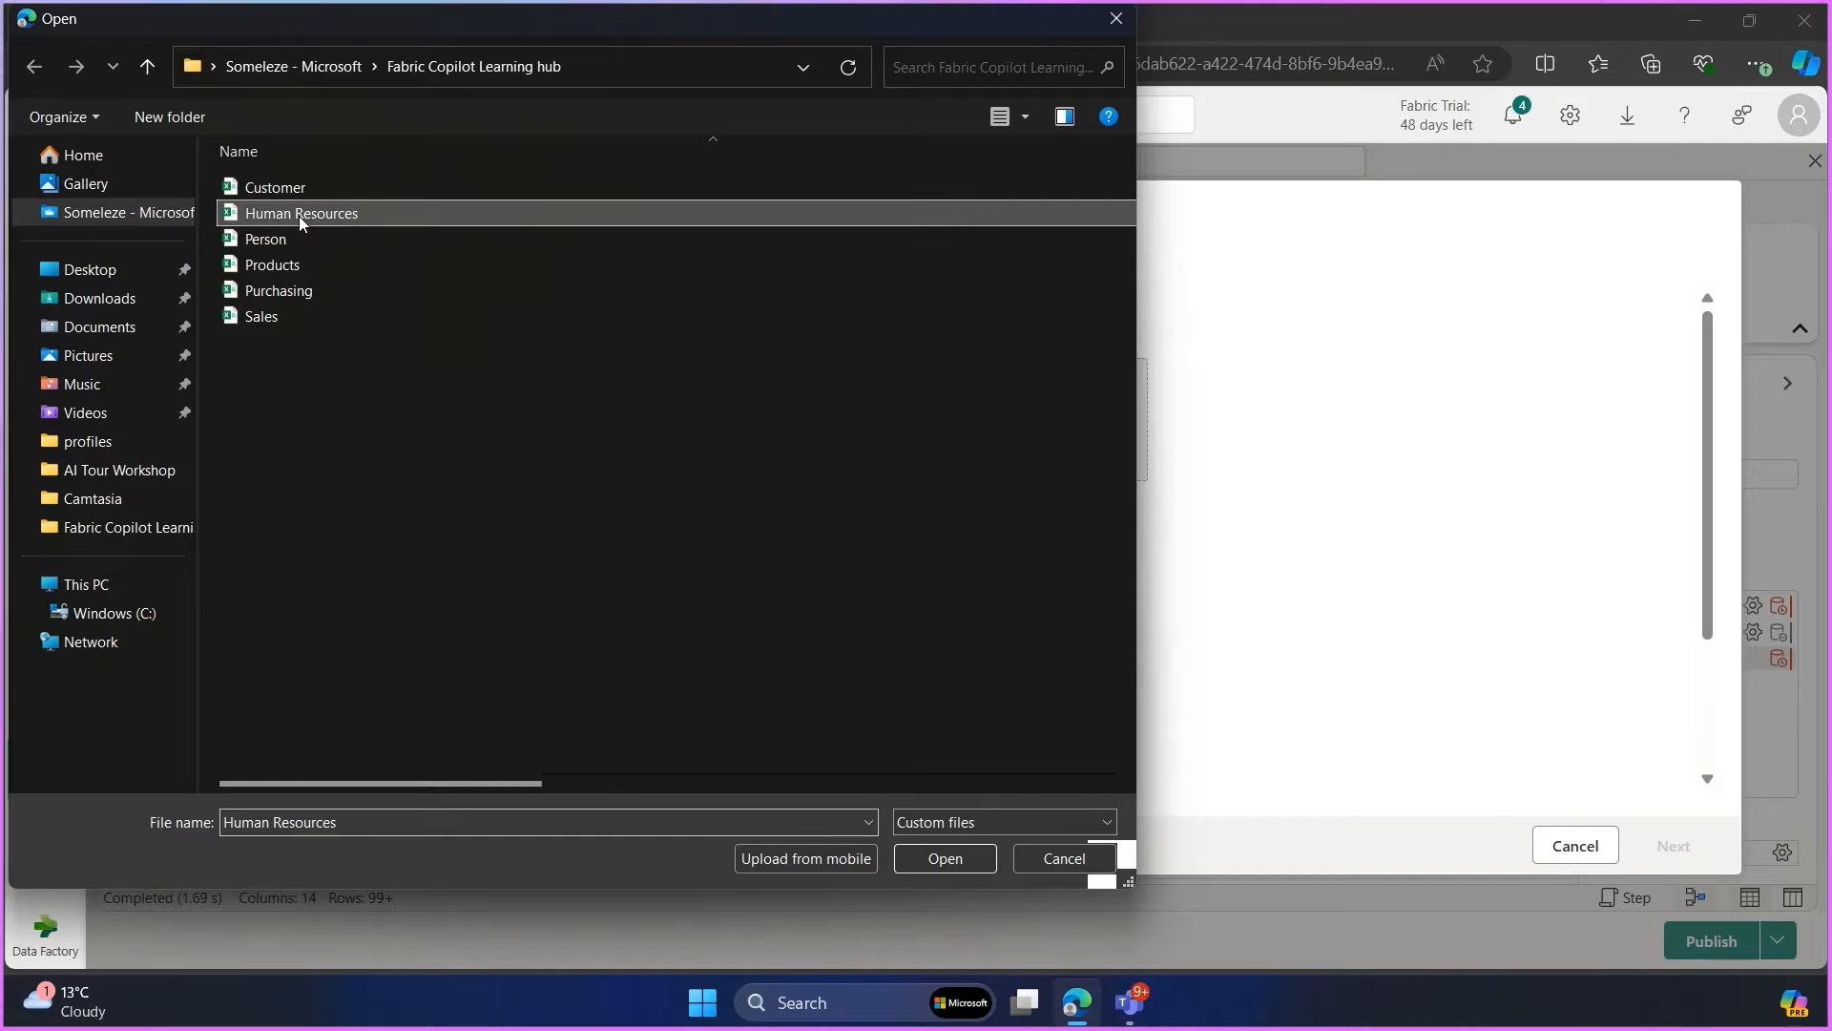
pyautogui.click(955, 857)
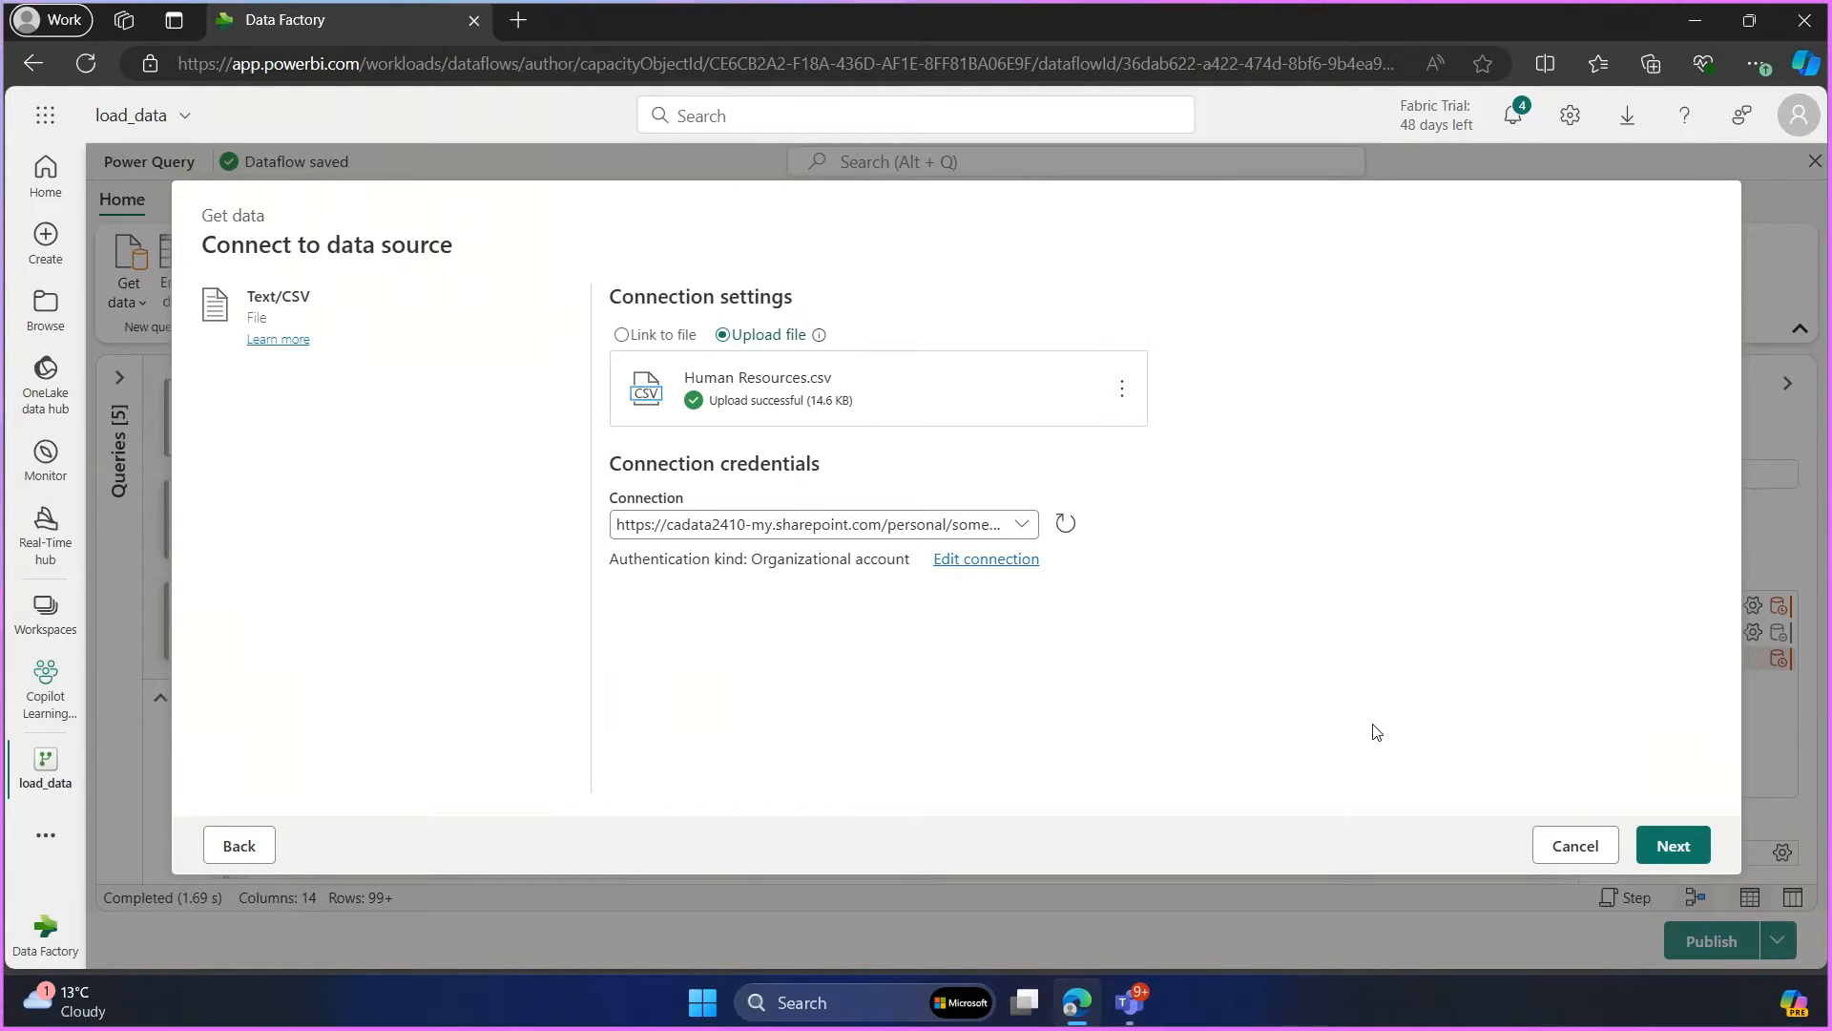
pyautogui.click(1685, 852)
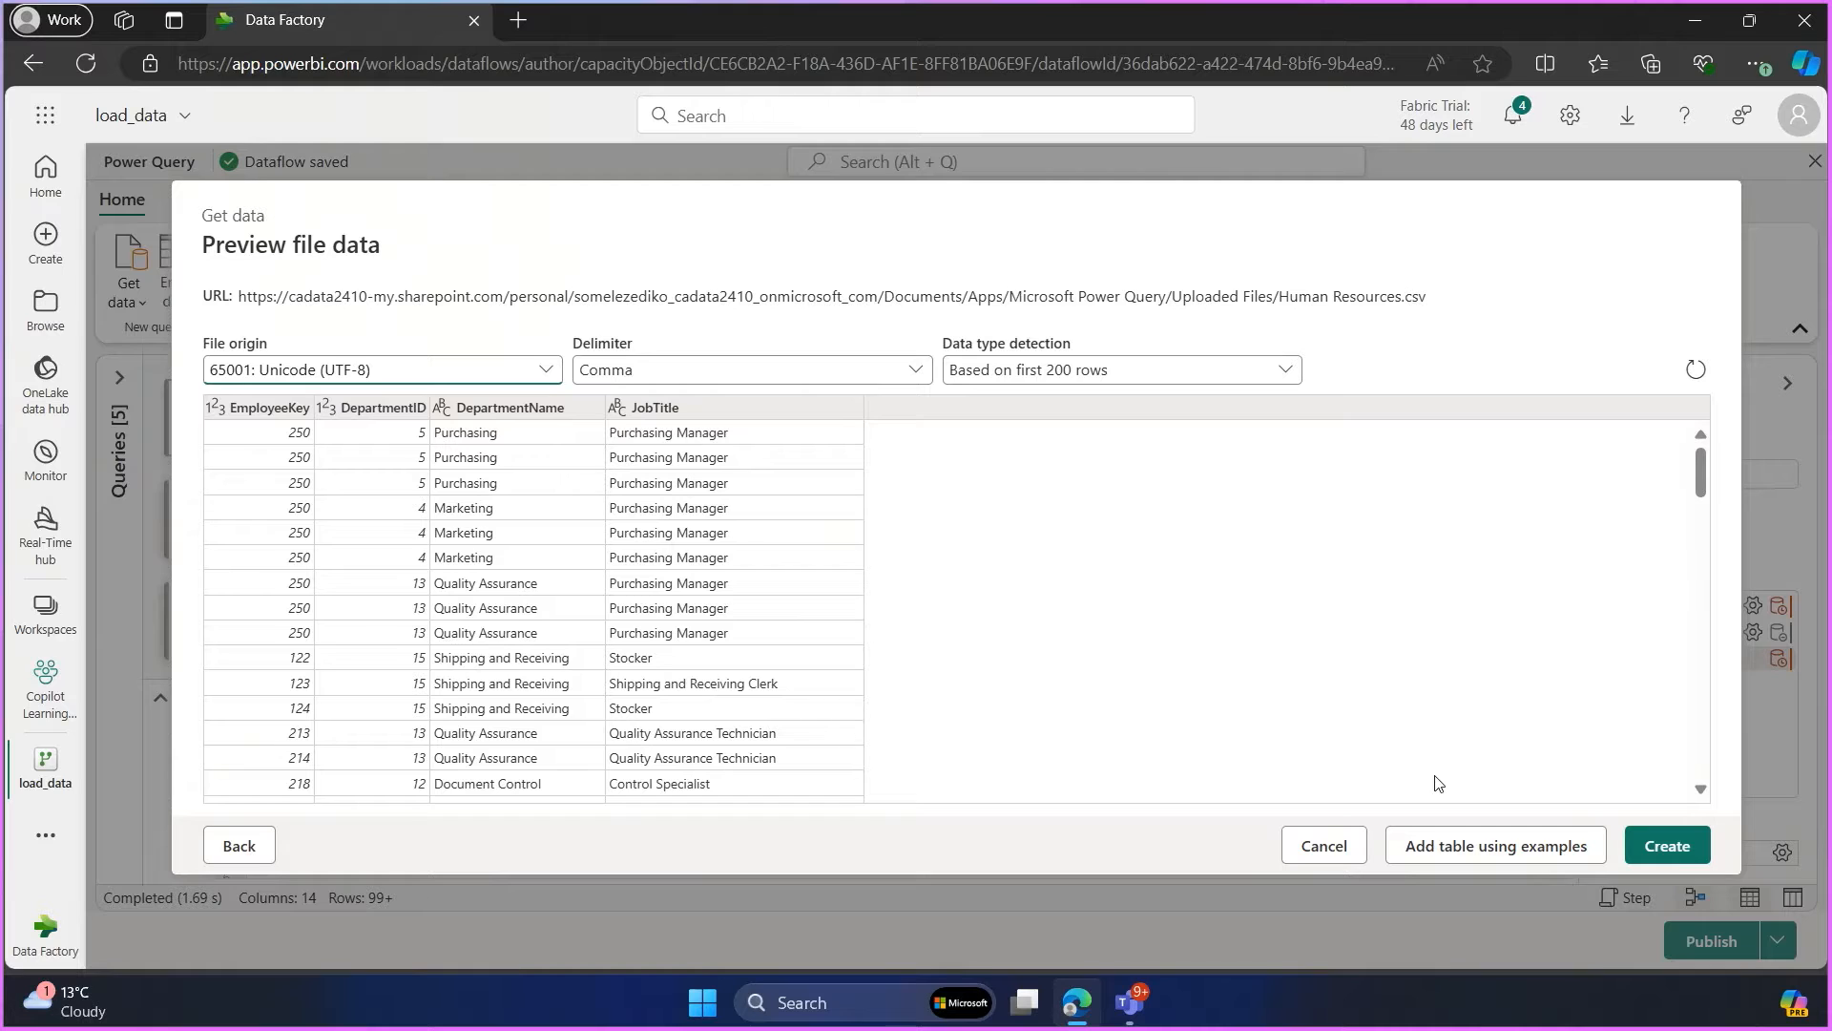
pyautogui.click(1665, 845)
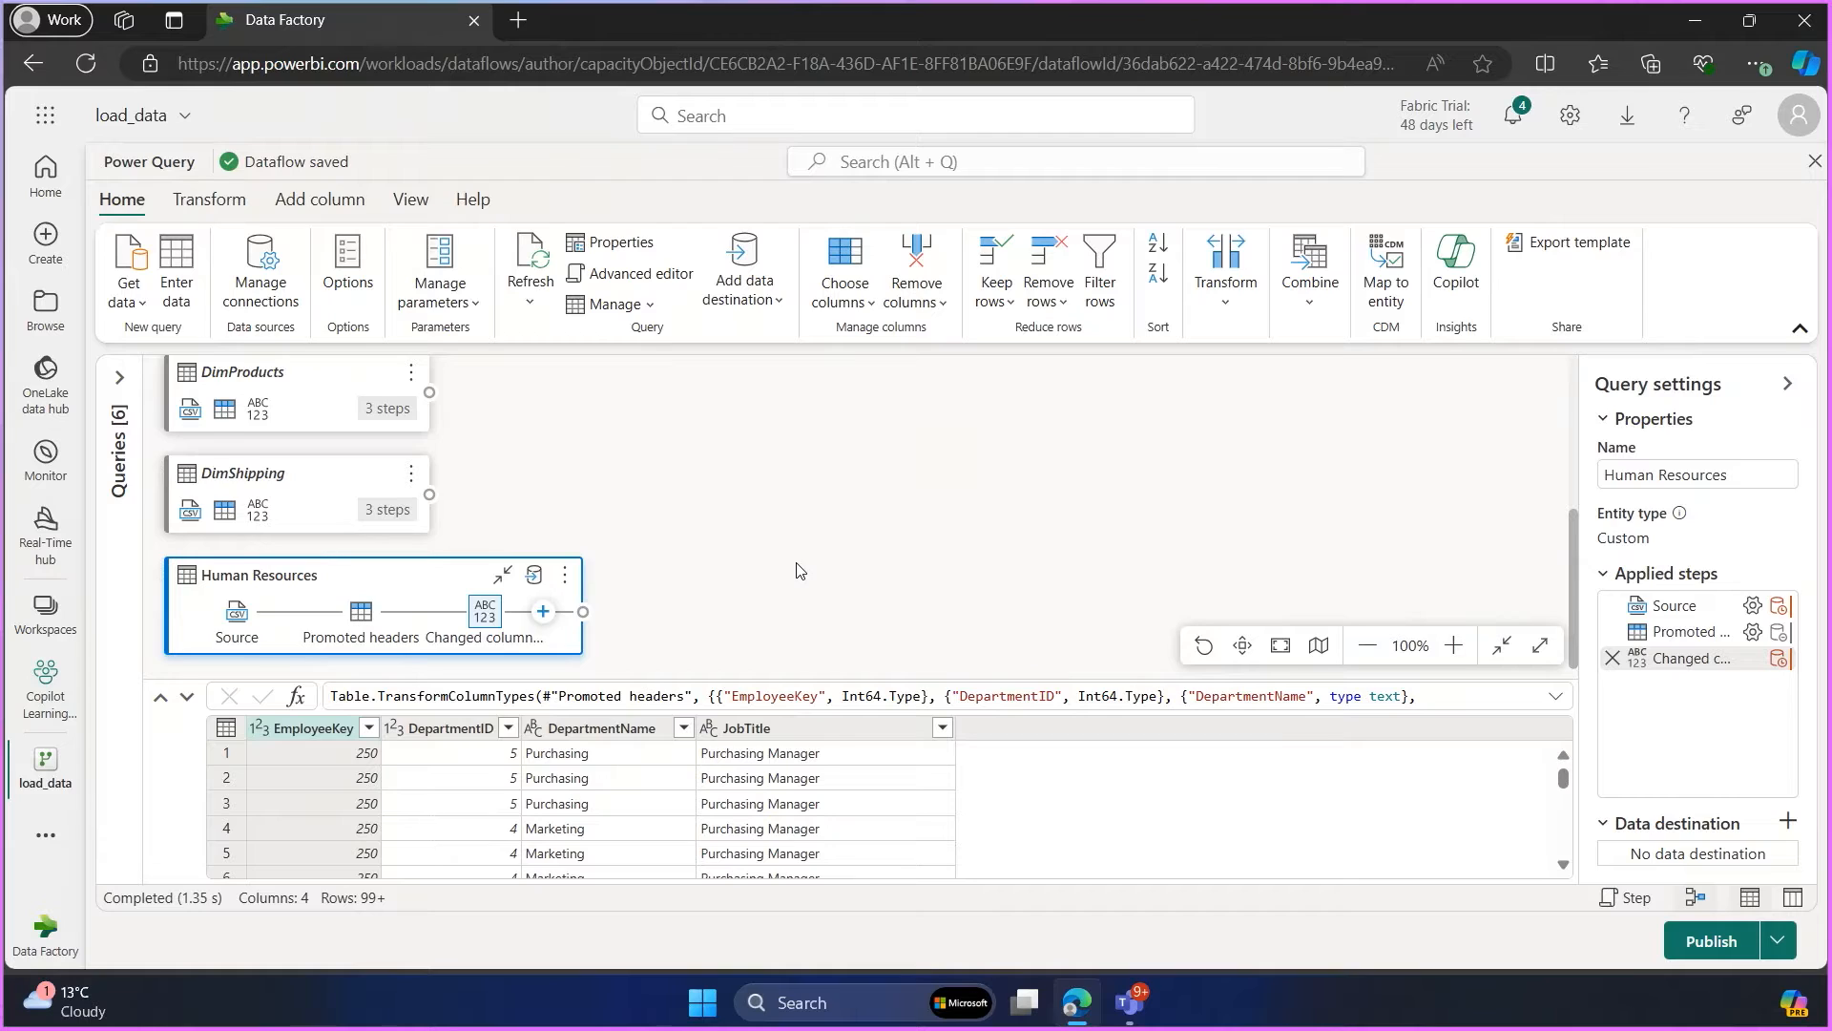
# Step: Review the dataflow's queries in the diagram and the applied steps of the Human Resources query
pyautogui.scroll(3, 797, 568)
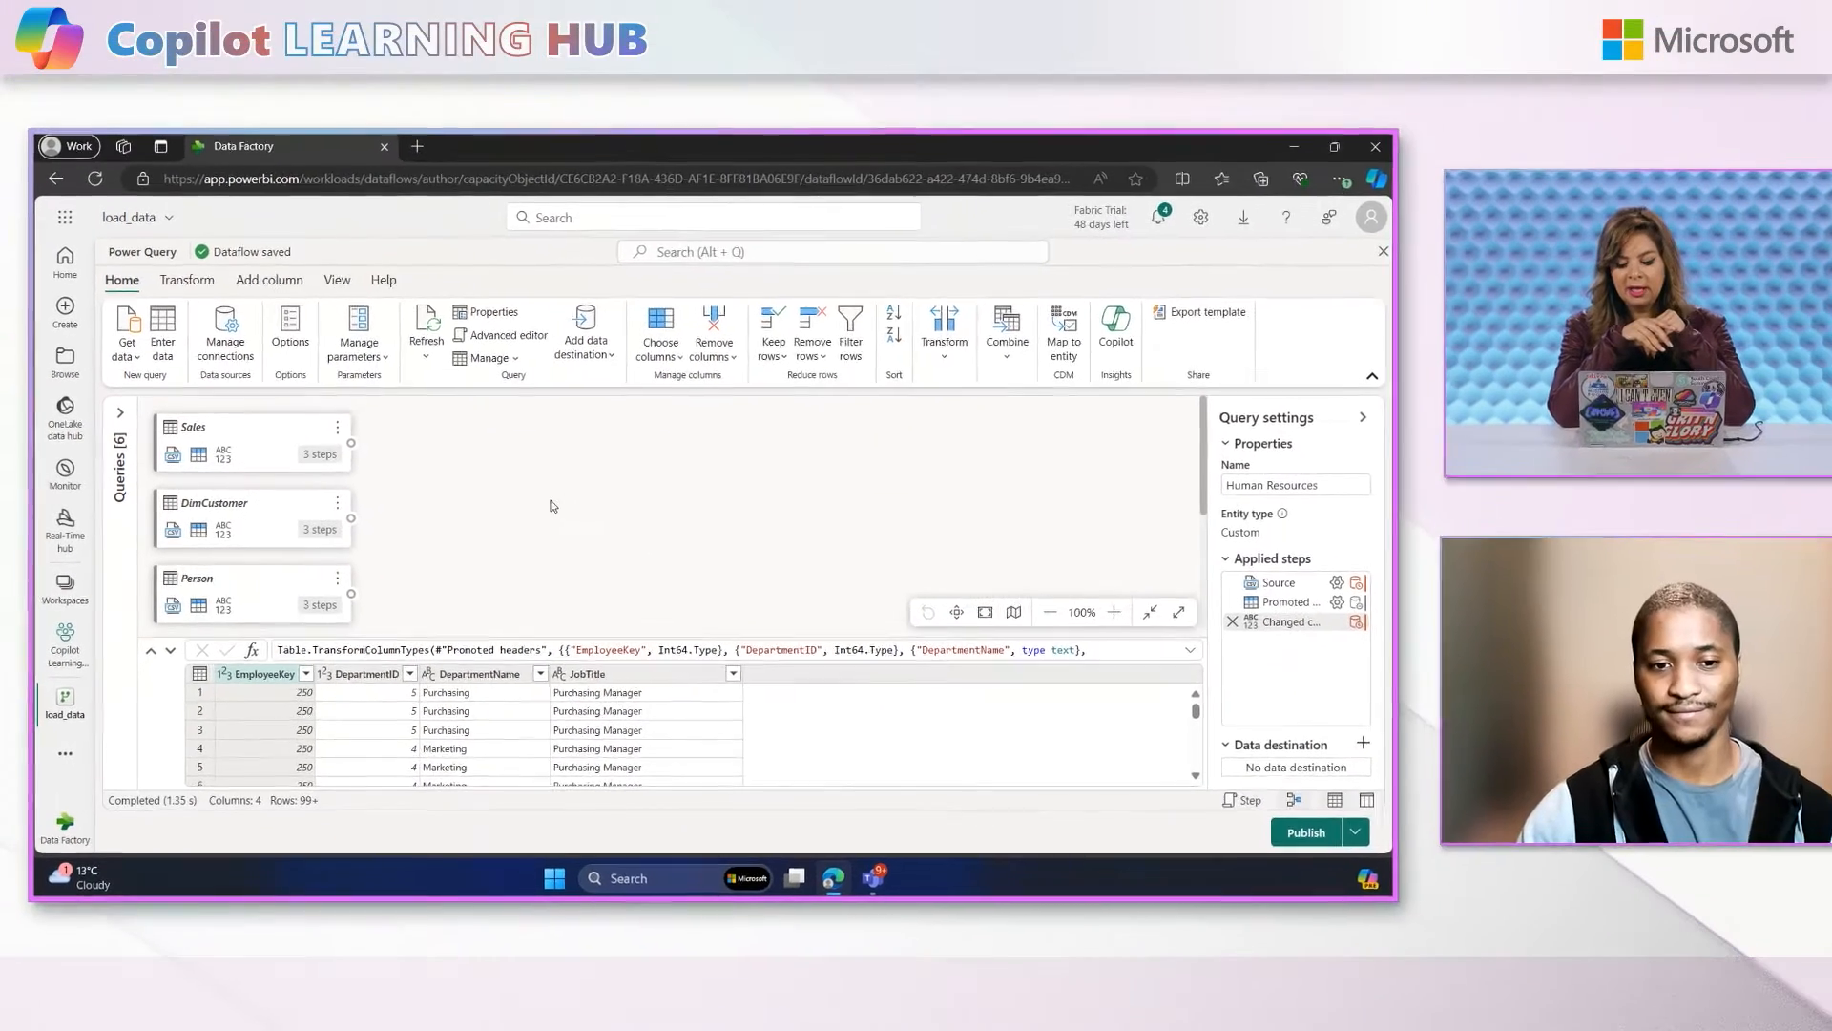
pyautogui.scroll(-1, 698, 494)
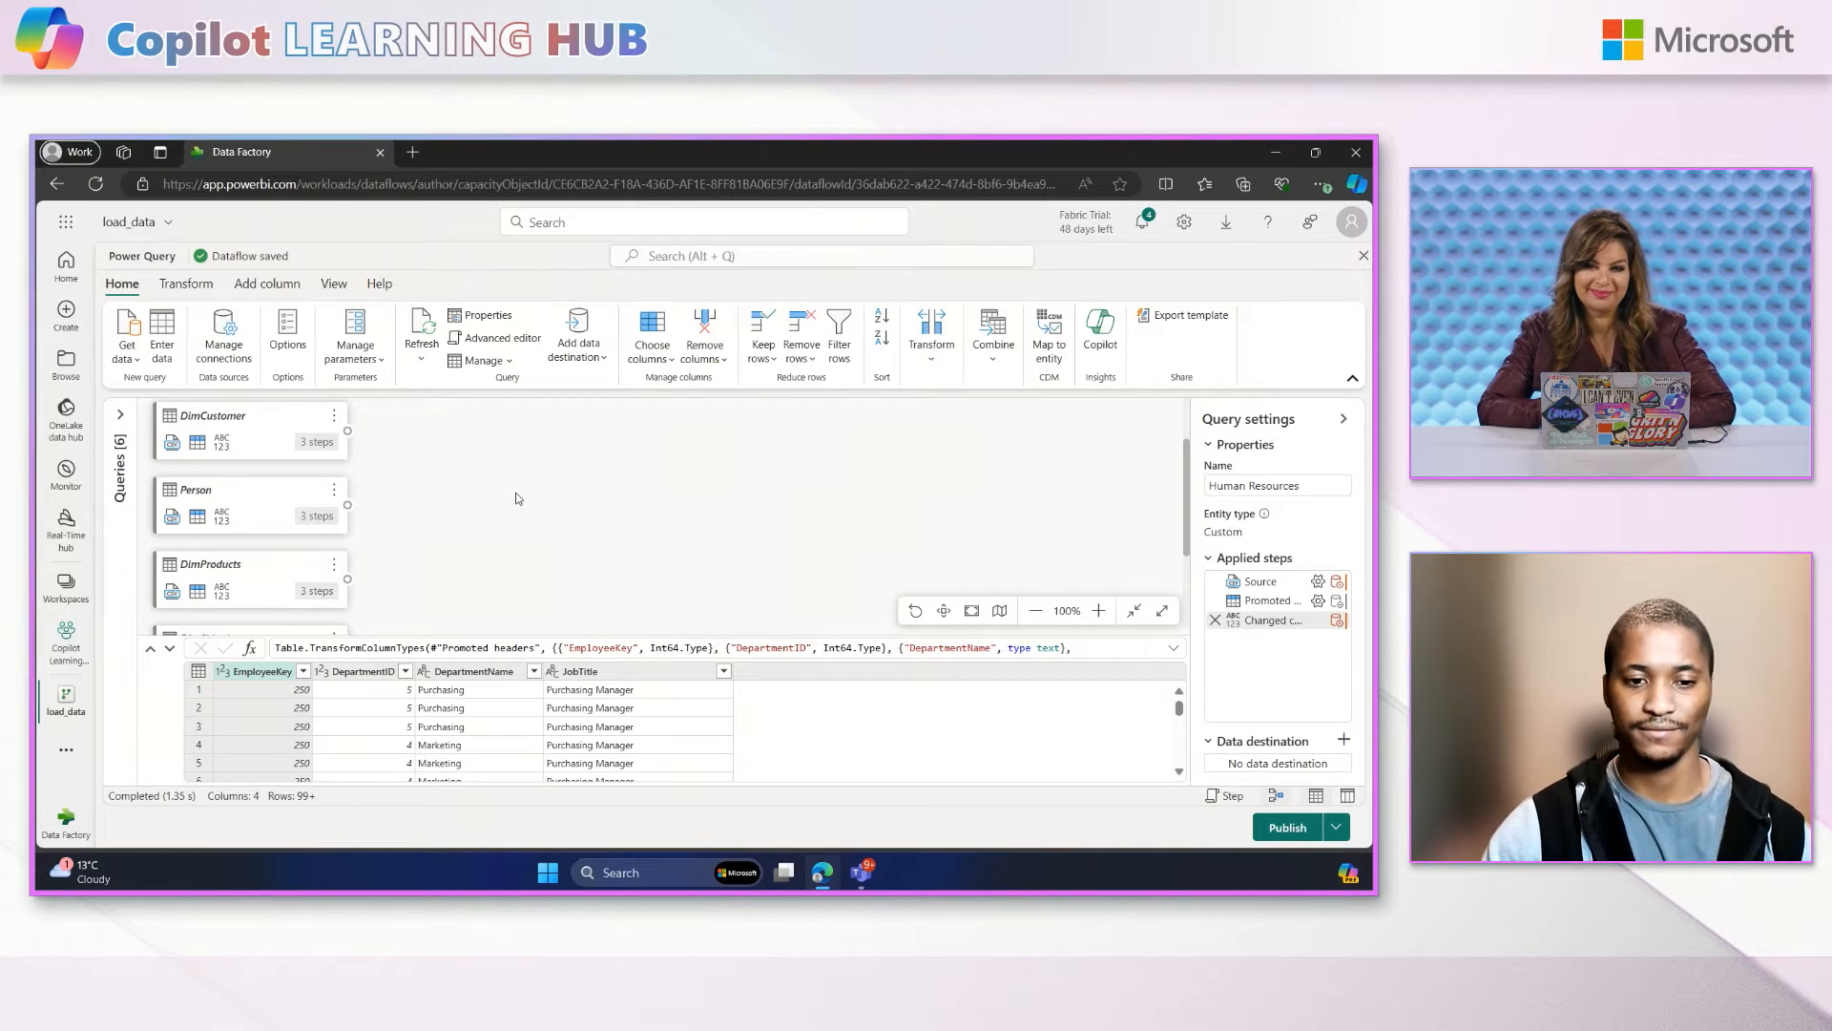
pyautogui.scroll(-1, 518, 496)
pyautogui.scroll(-1, 517, 497)
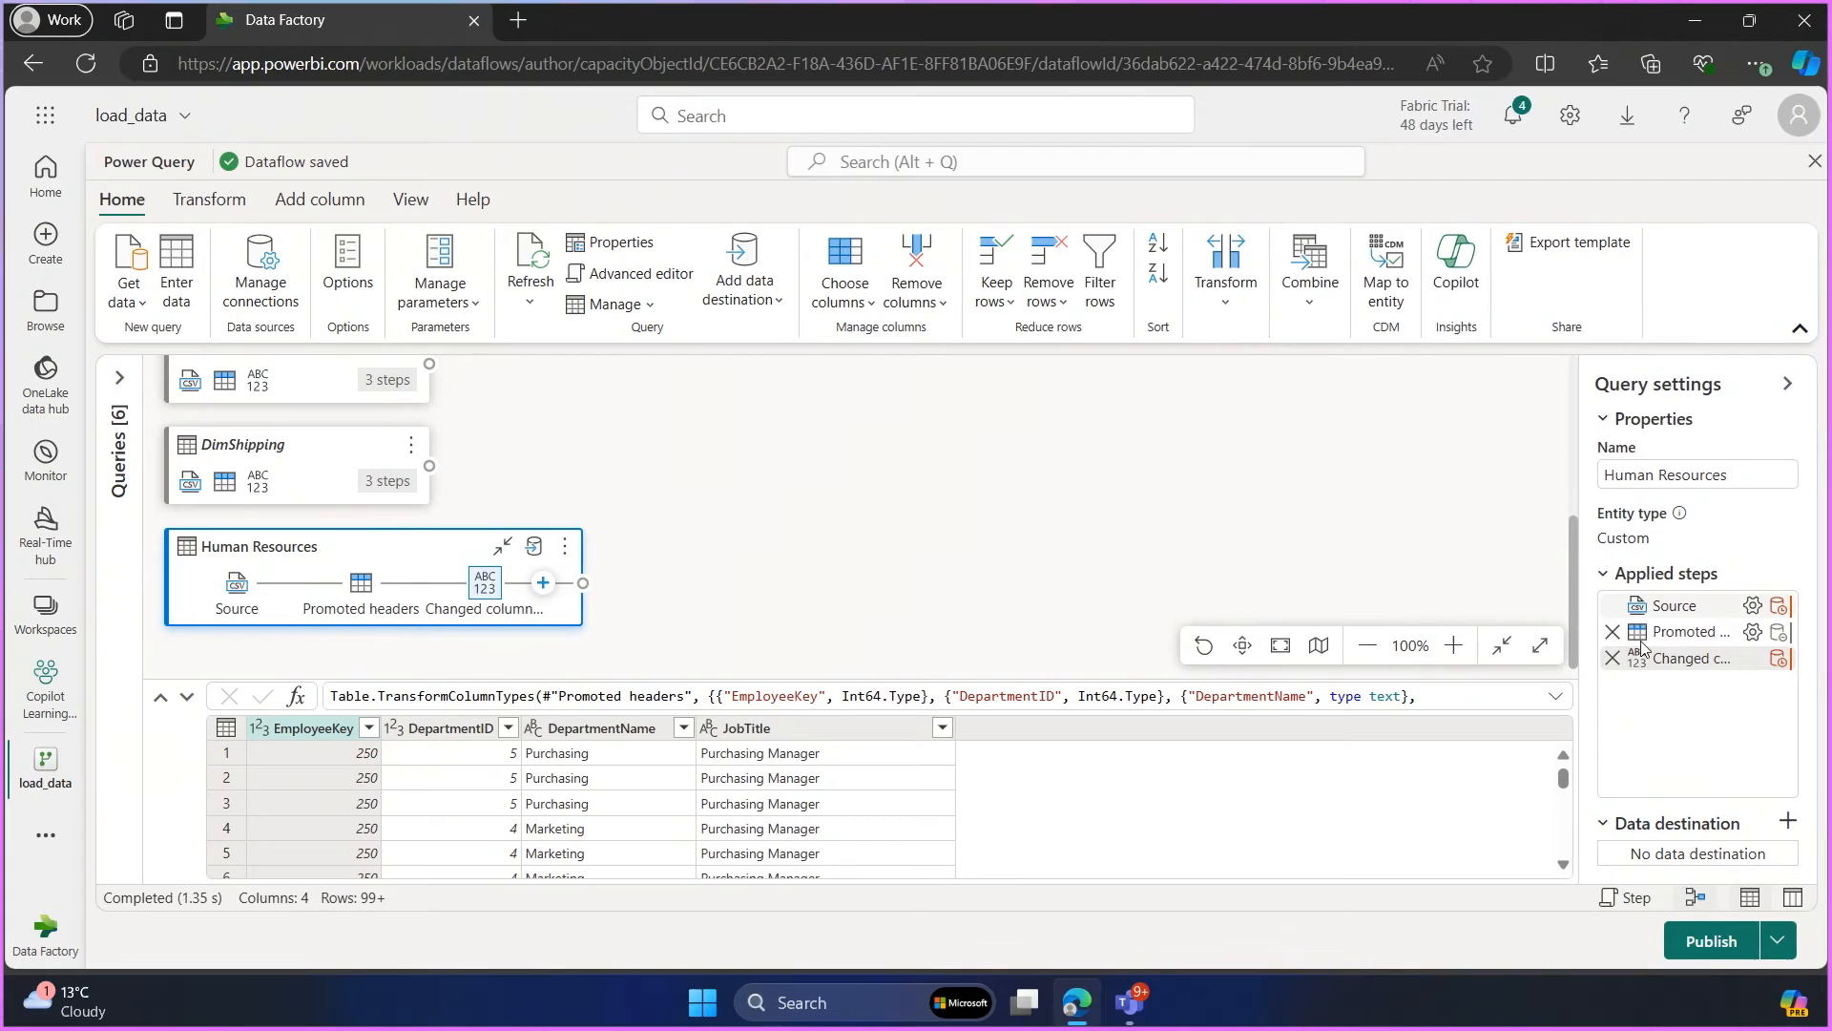
pyautogui.moveTo(1652, 615)
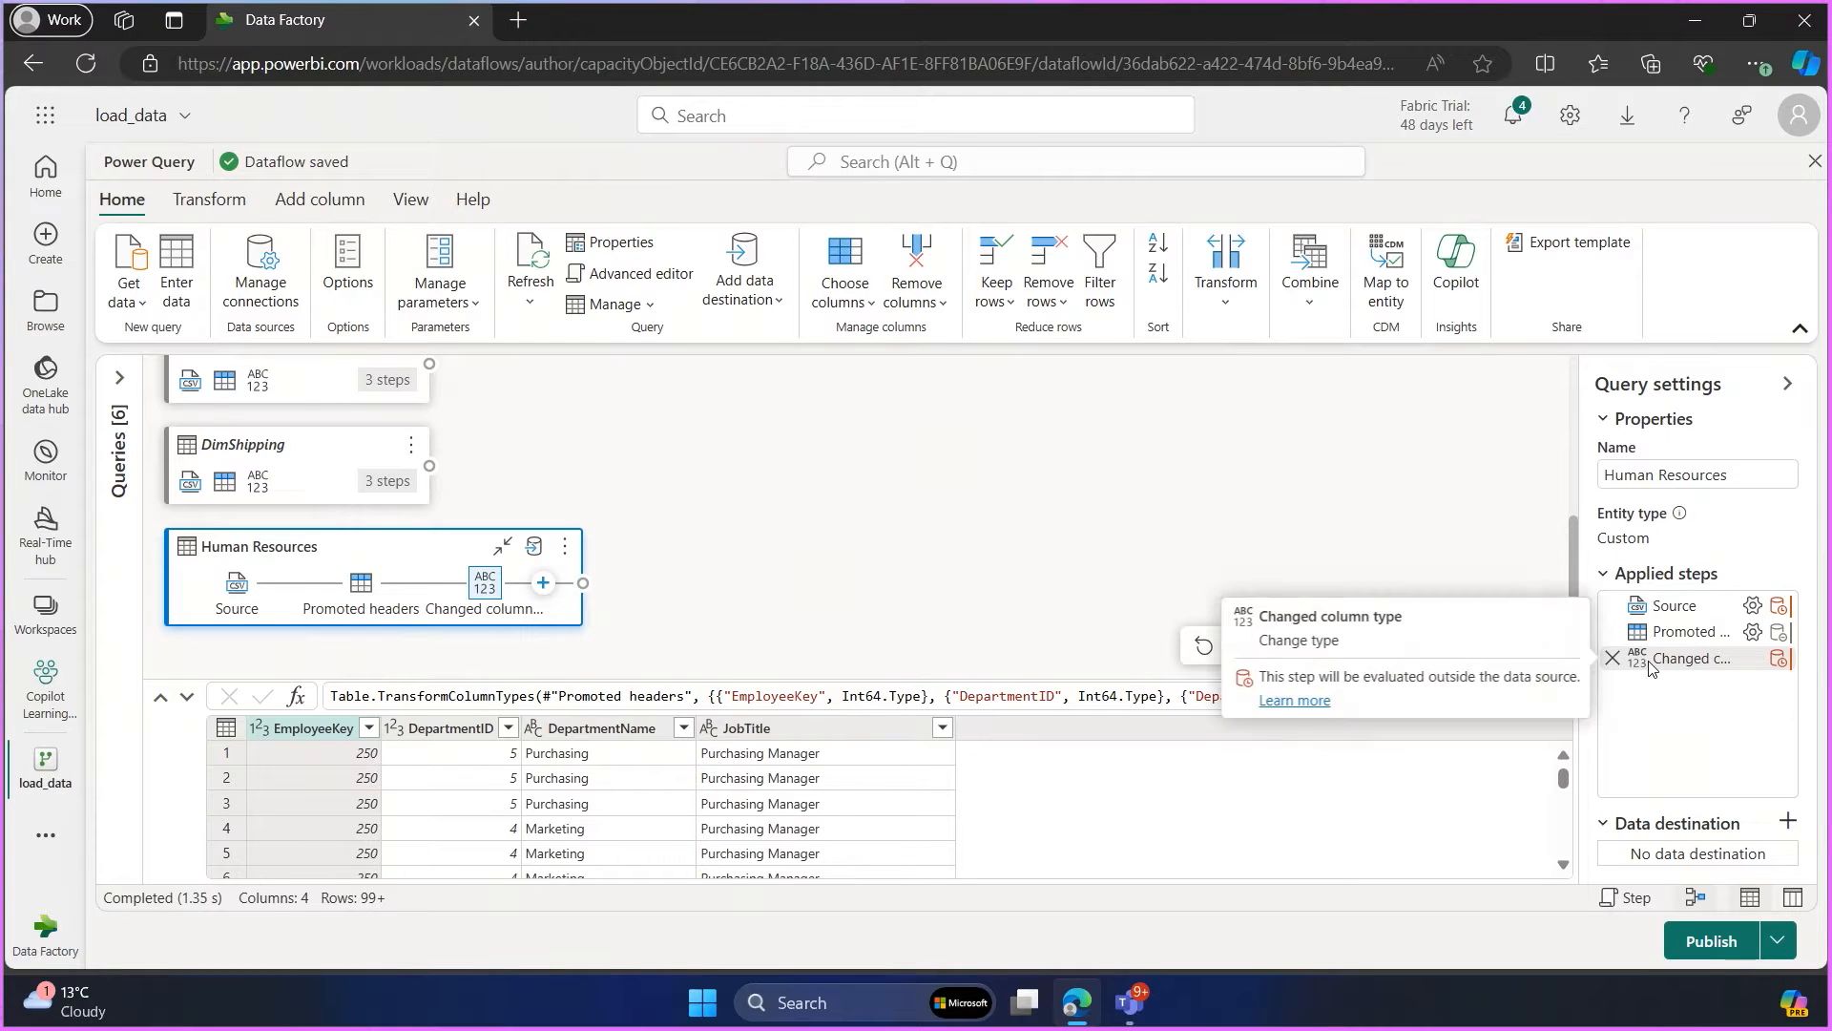
pyautogui.moveTo(1649, 668)
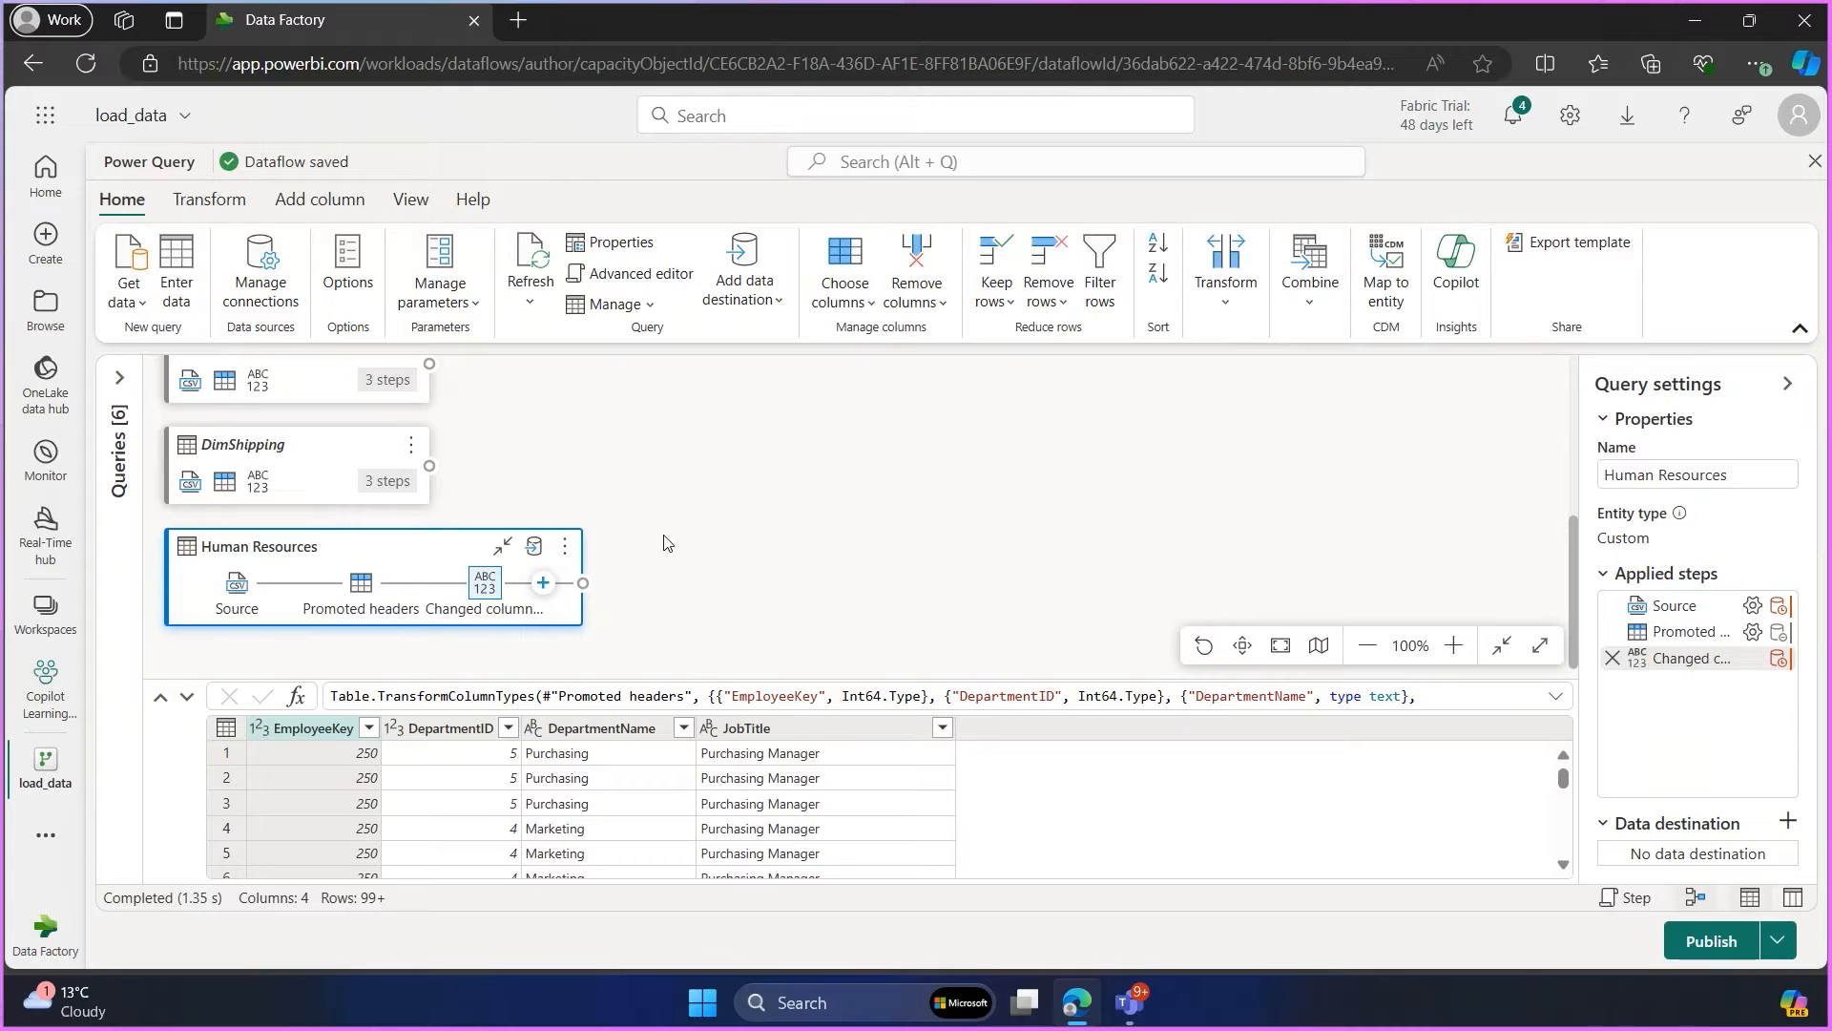
pyautogui.scroll(3, 660, 544)
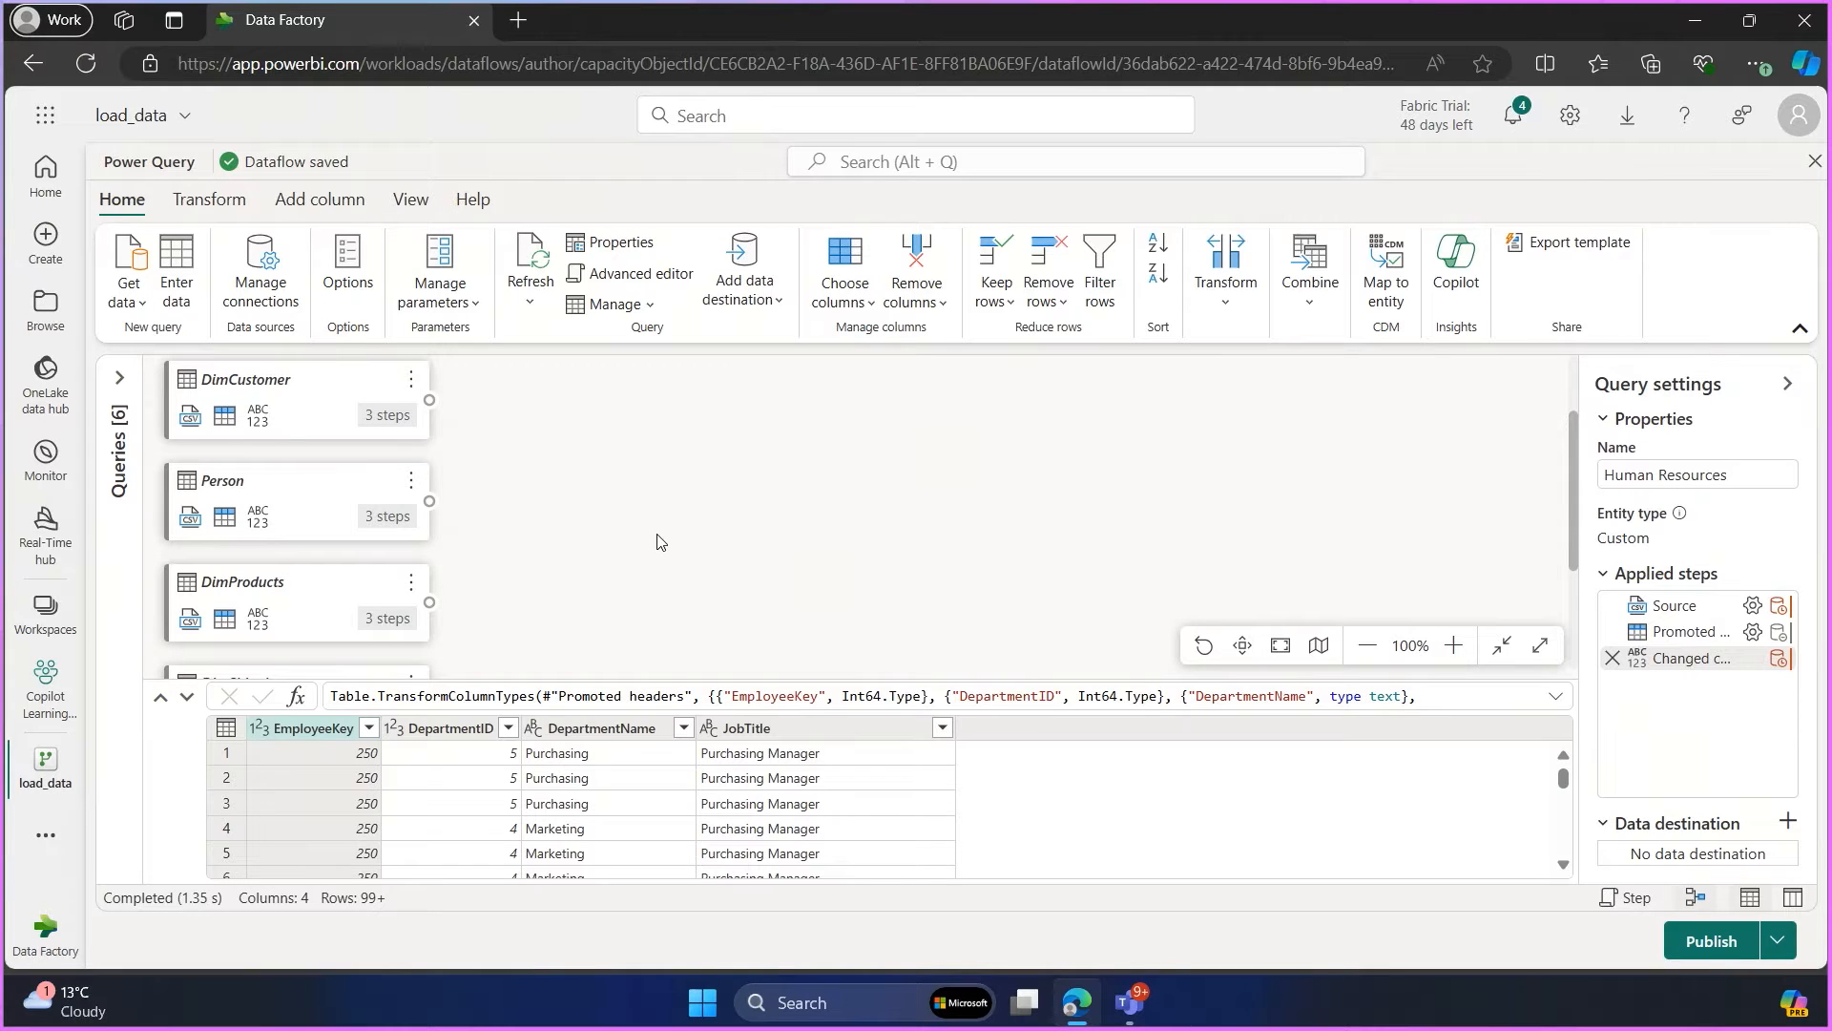
pyautogui.scroll(1, 658, 542)
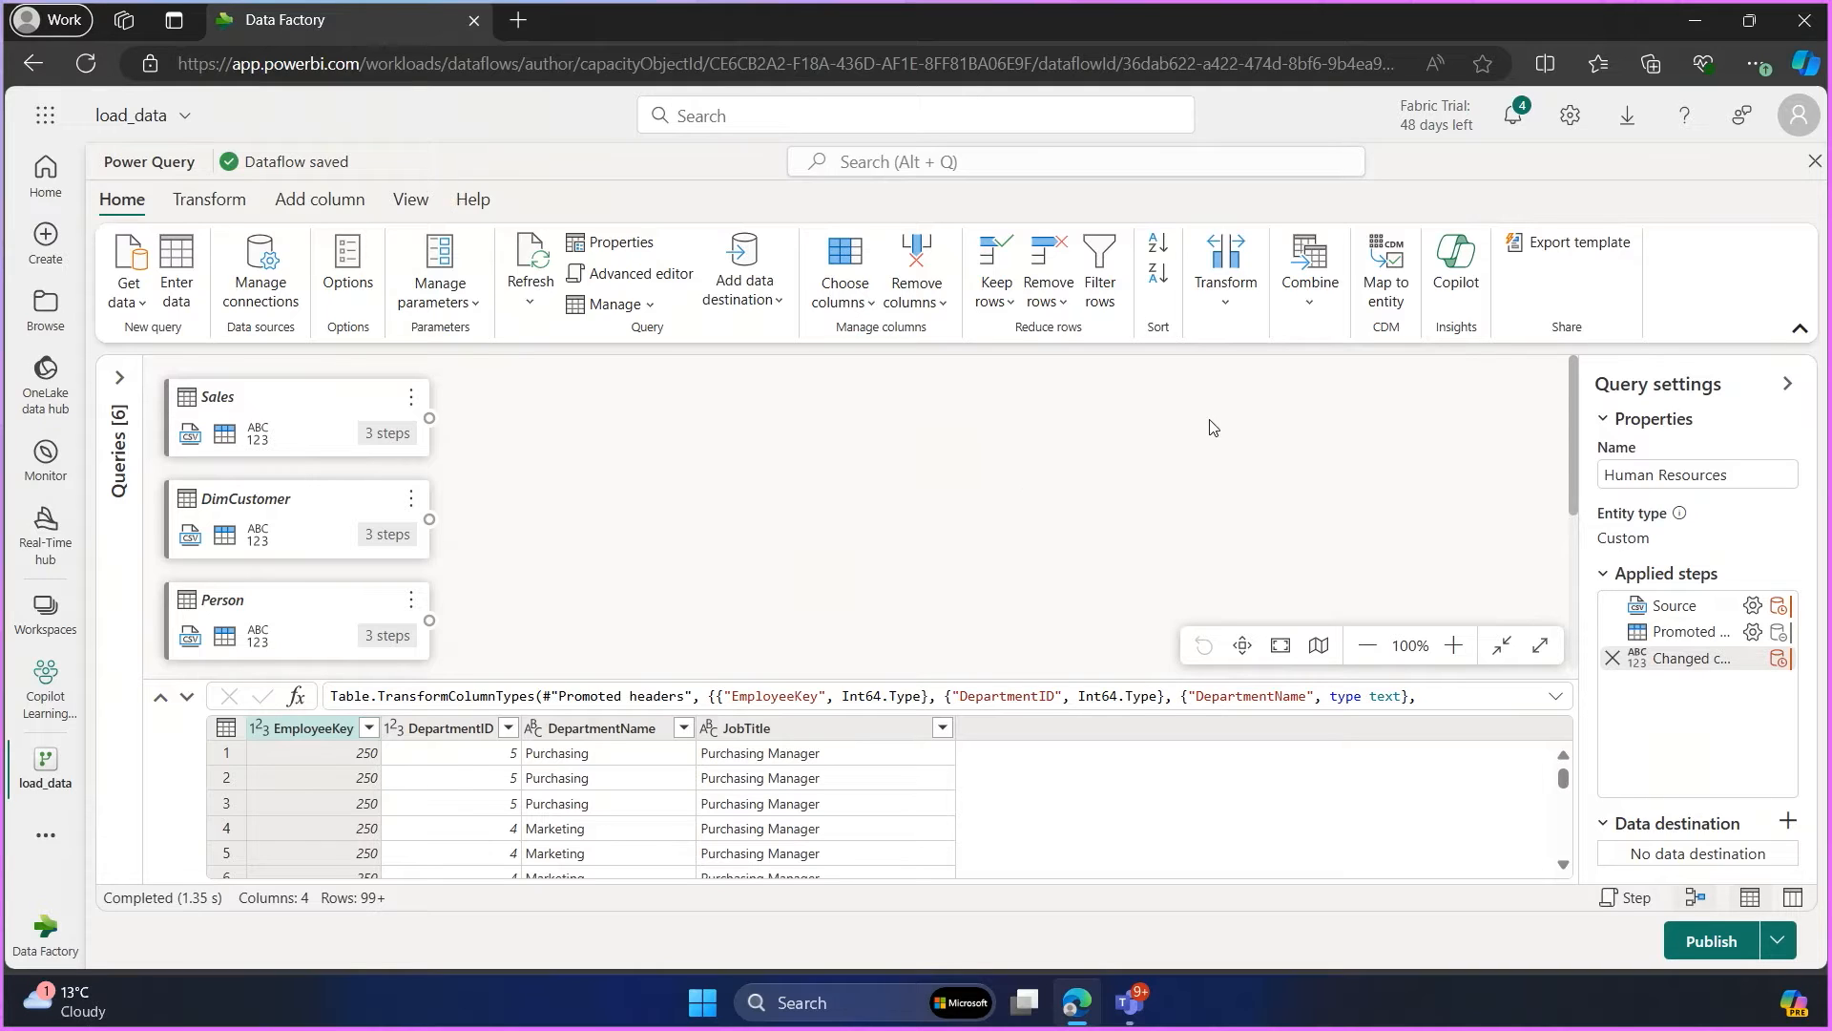
# Step: Open Copilot and ask it to "Describe this query" for the Sales query
pyautogui.click(1454, 285)
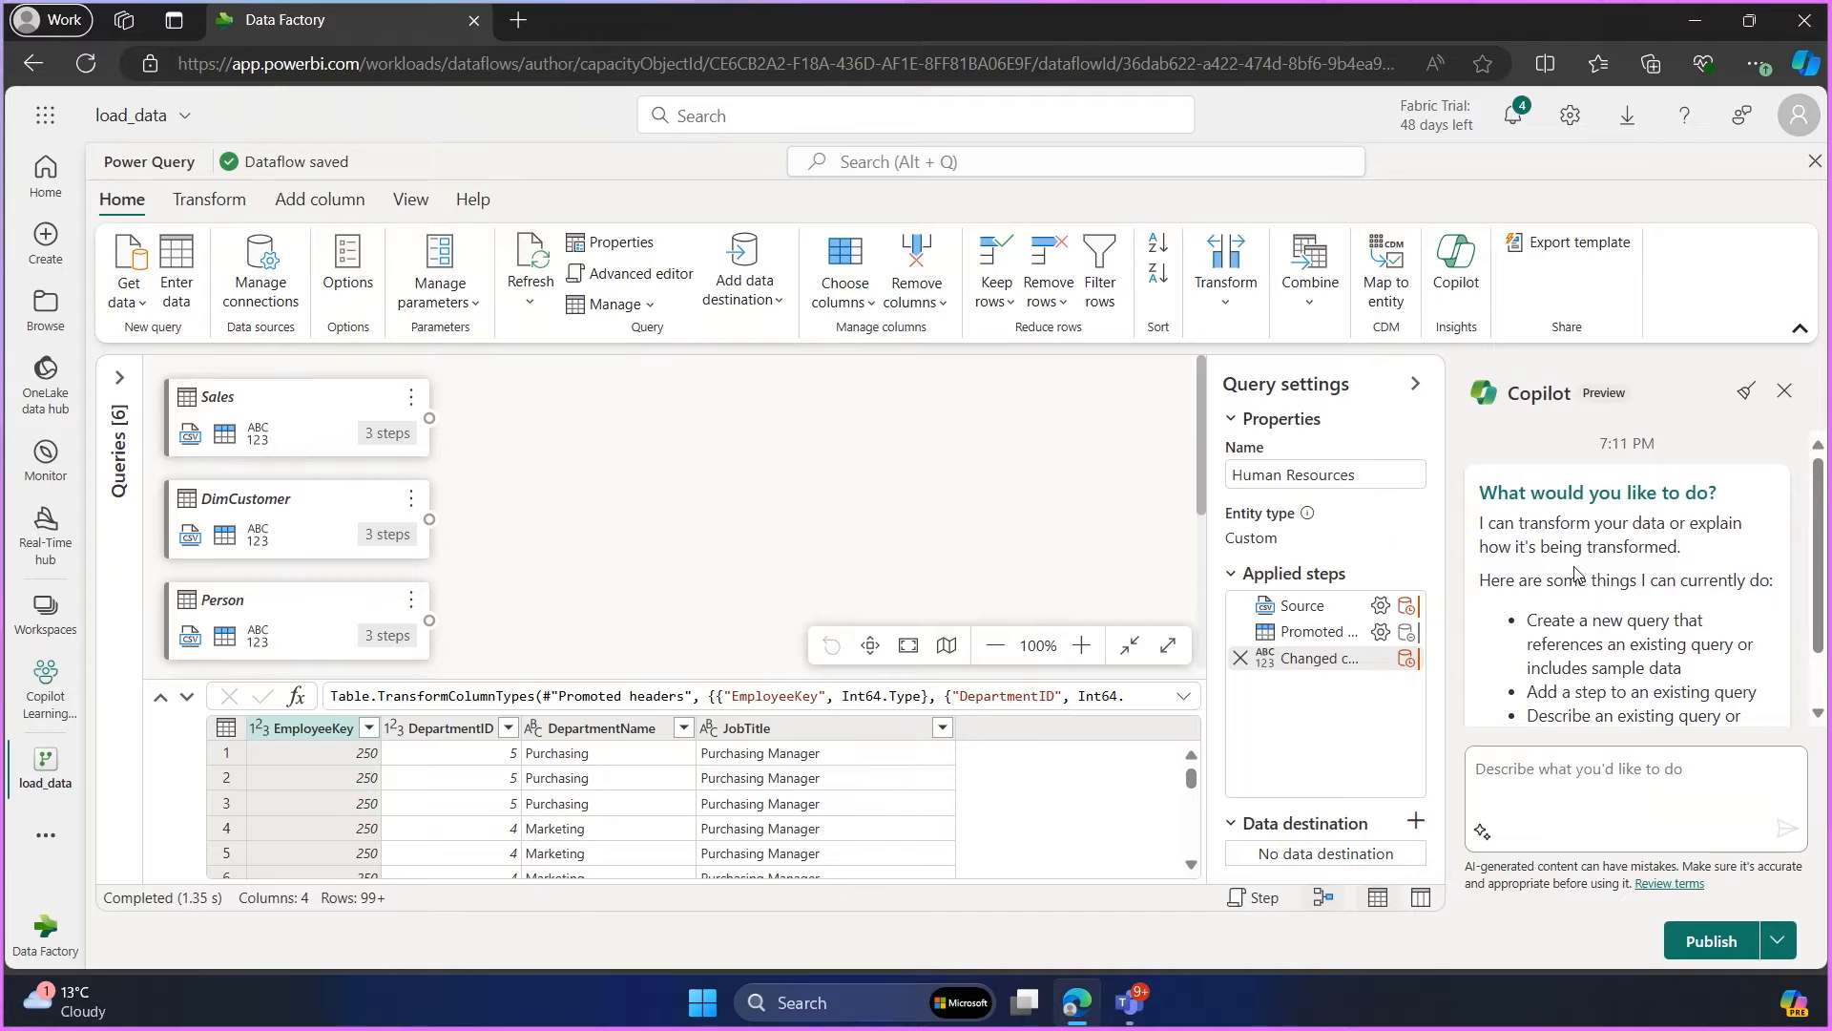
pyautogui.scroll(-1, 1574, 572)
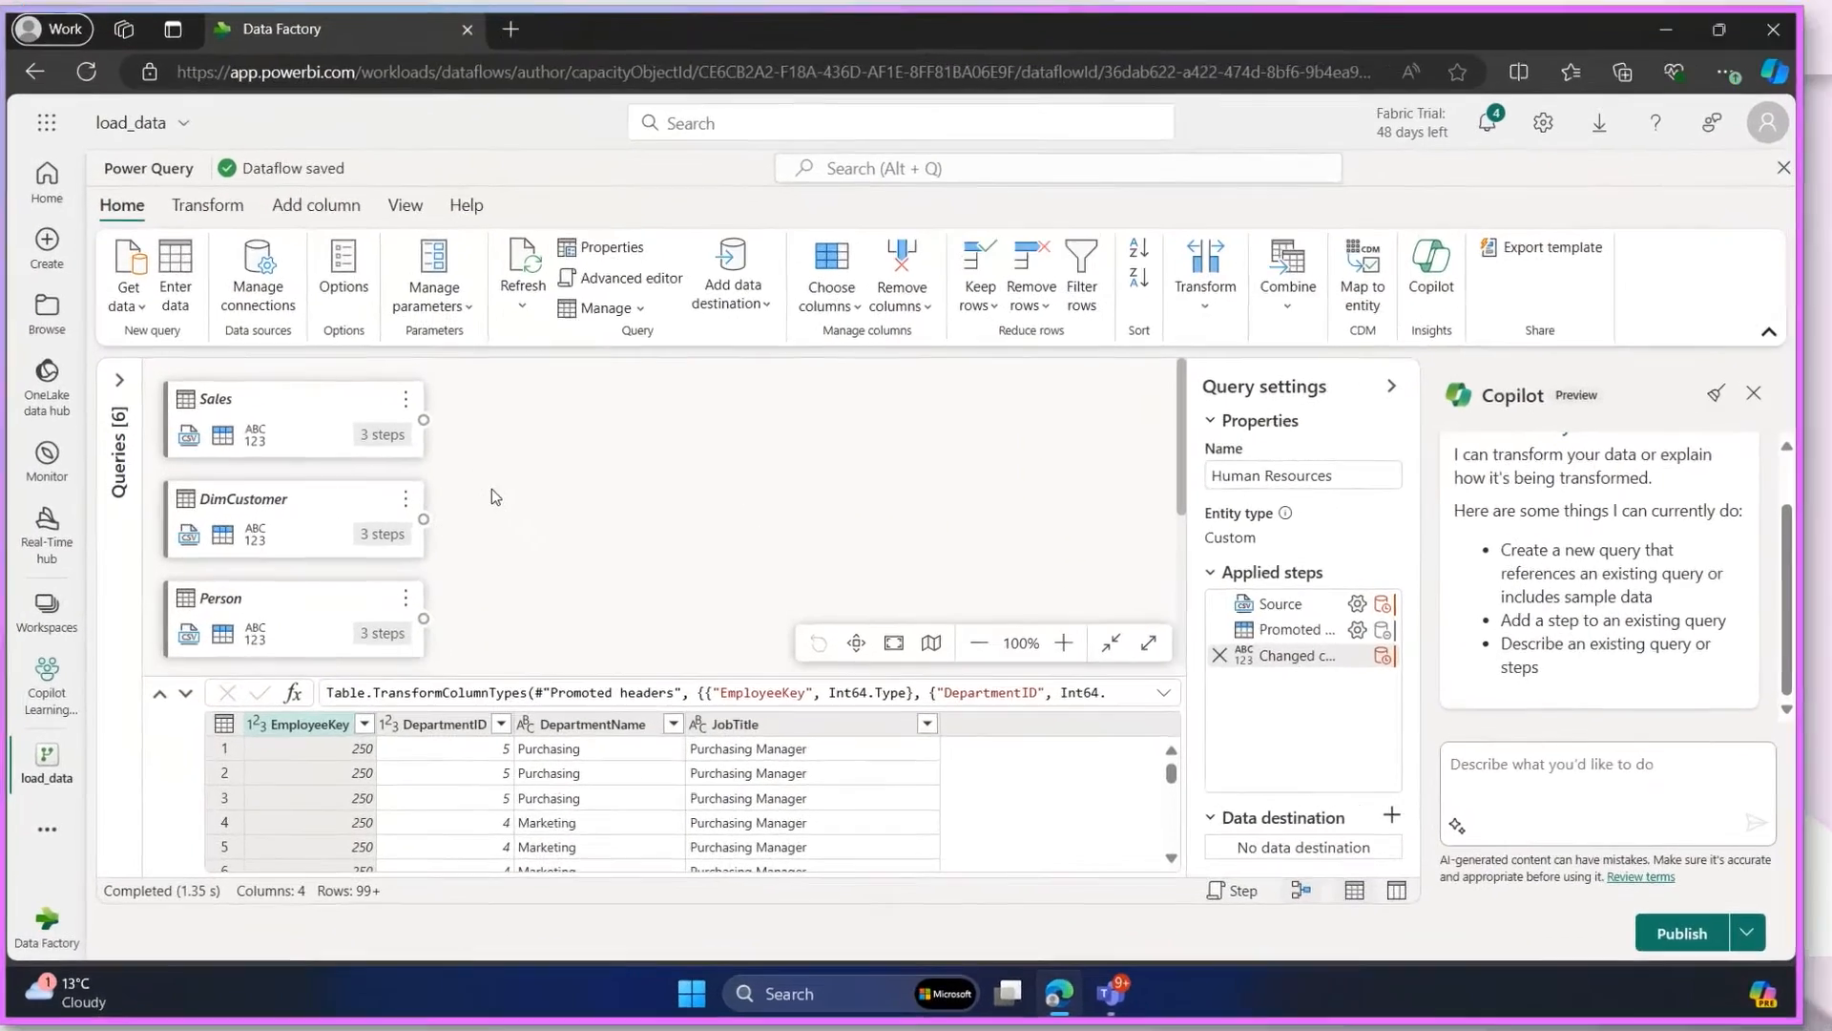
pyautogui.click(297, 422)
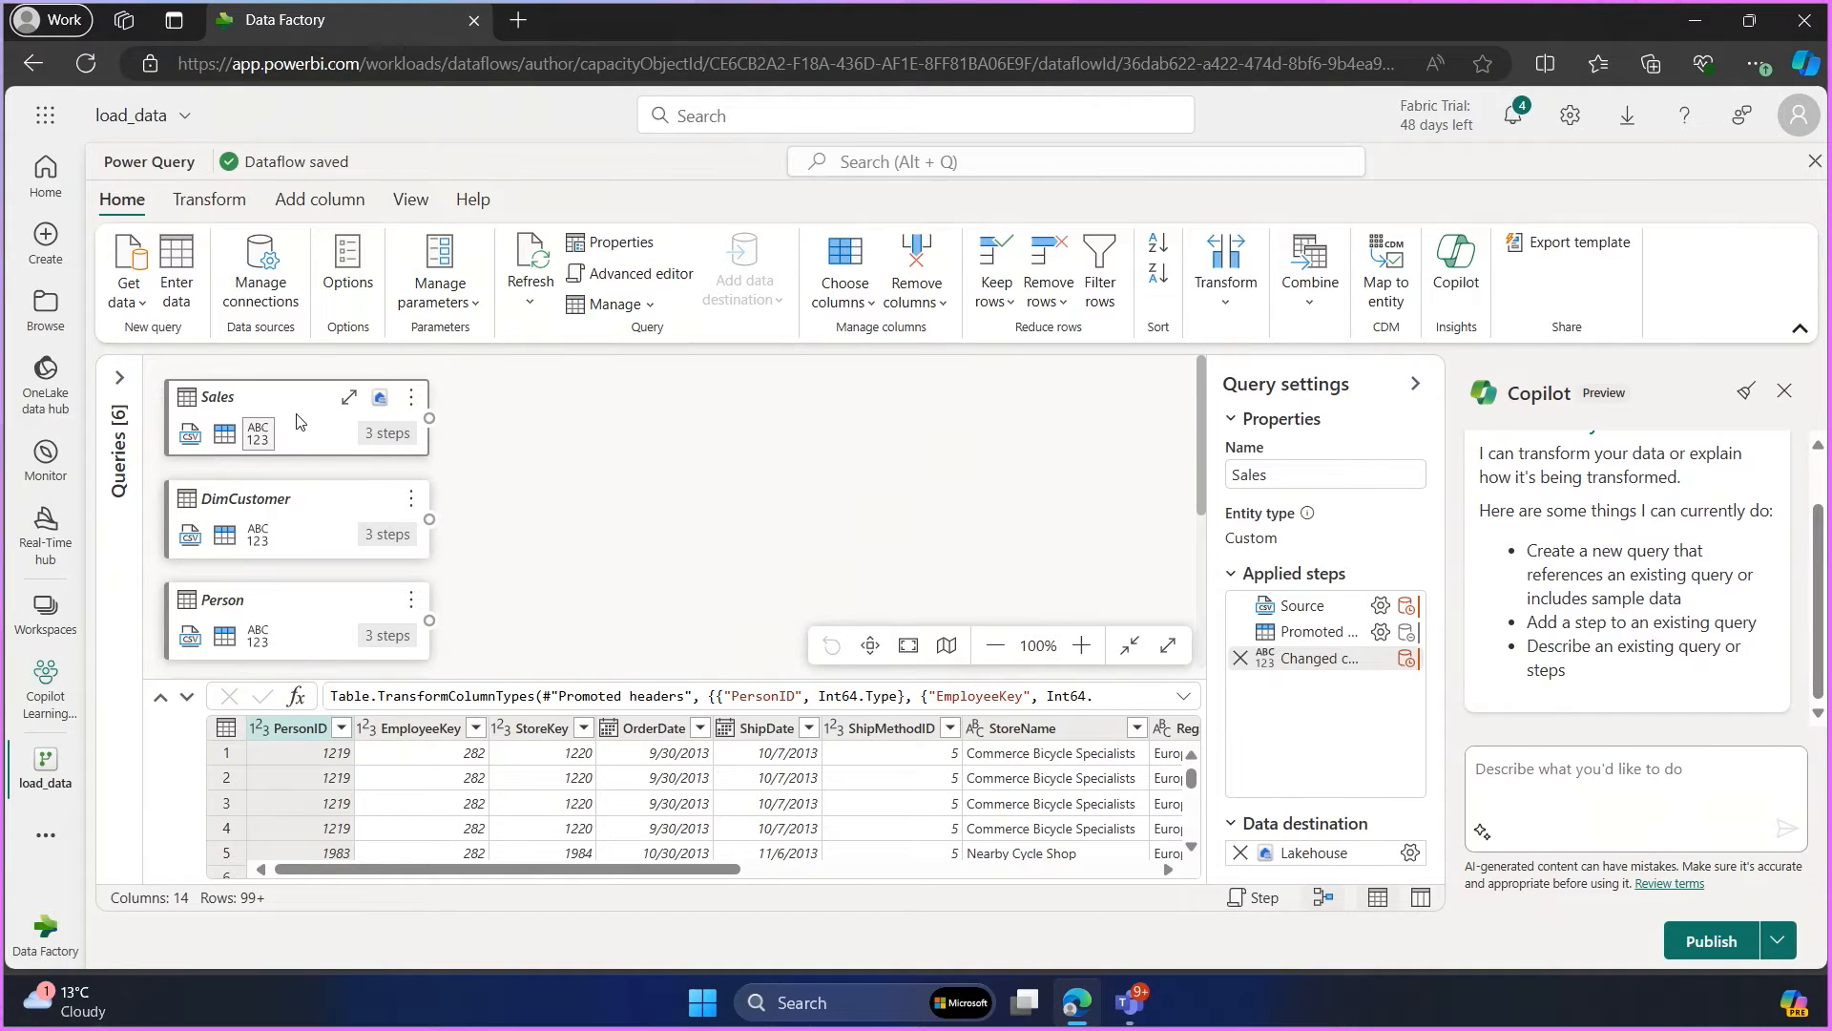
pyautogui.moveTo(419, 871); pyautogui.dragTo(861, 866)
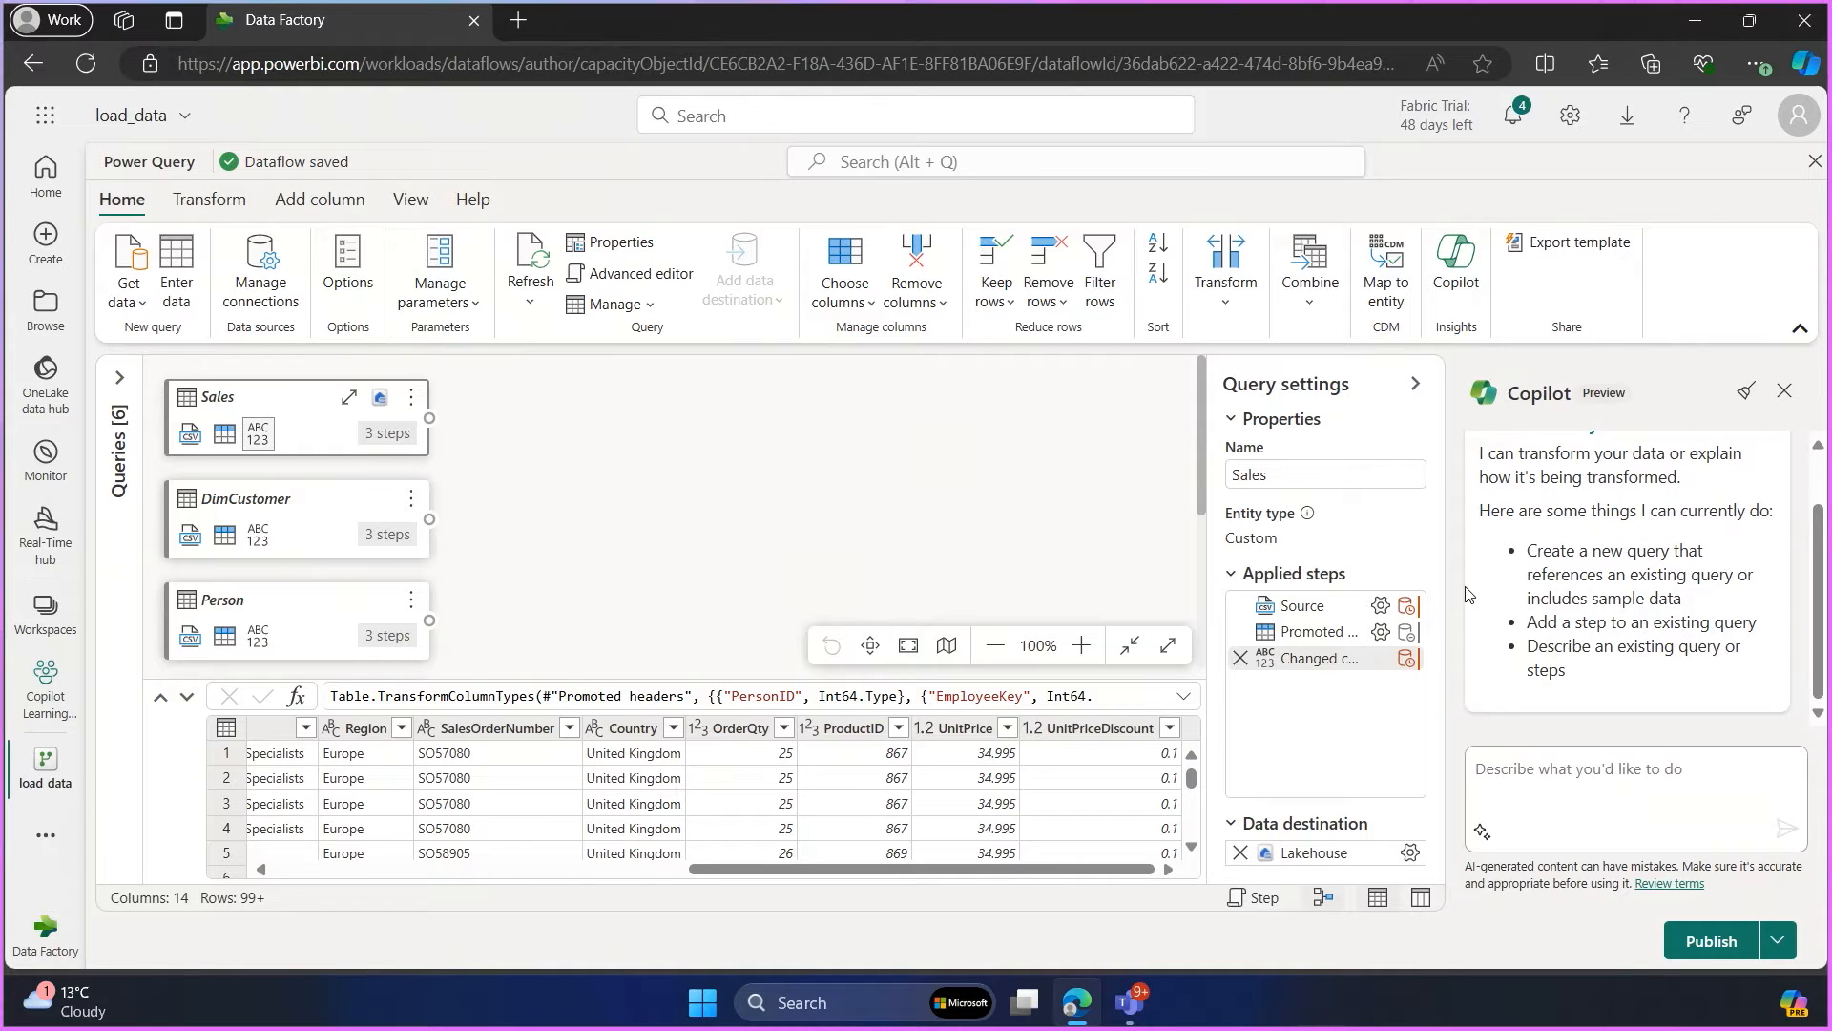
pyautogui.write('Descrr')
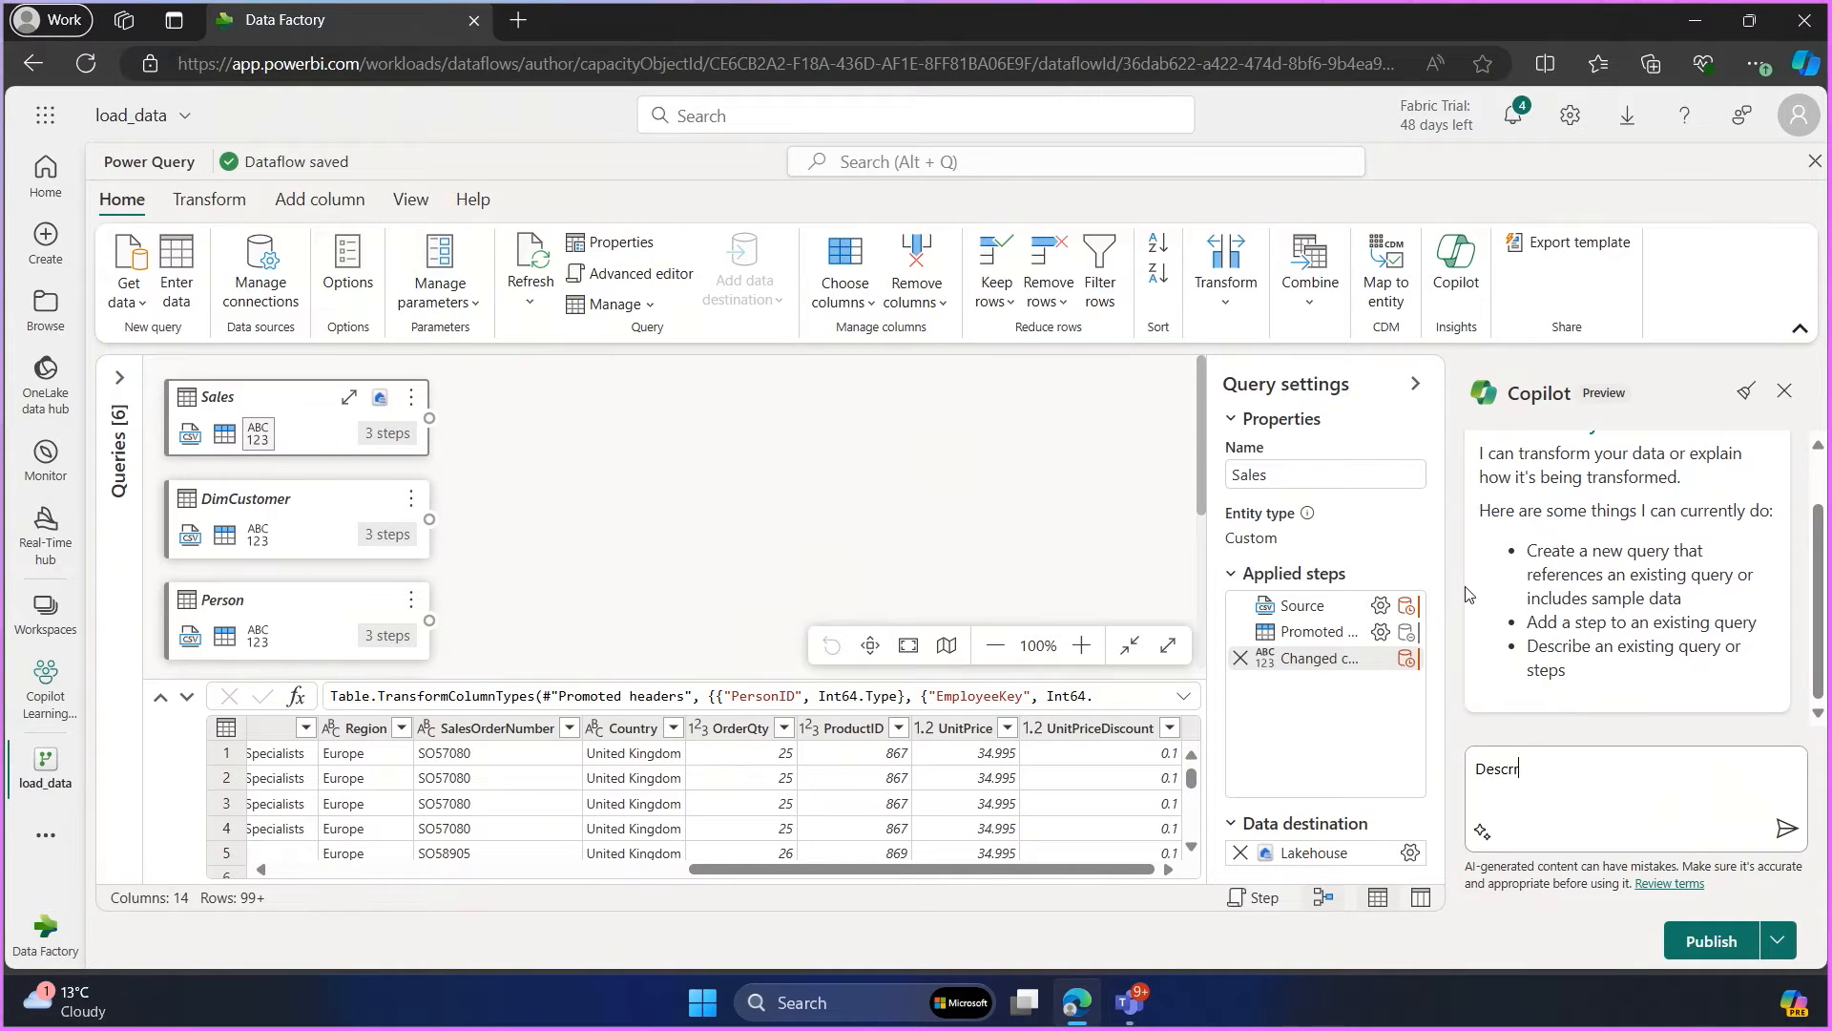
pyautogui.press('BackSpace')
pyautogui.write('ibe this query')
pyautogui.press('Return')
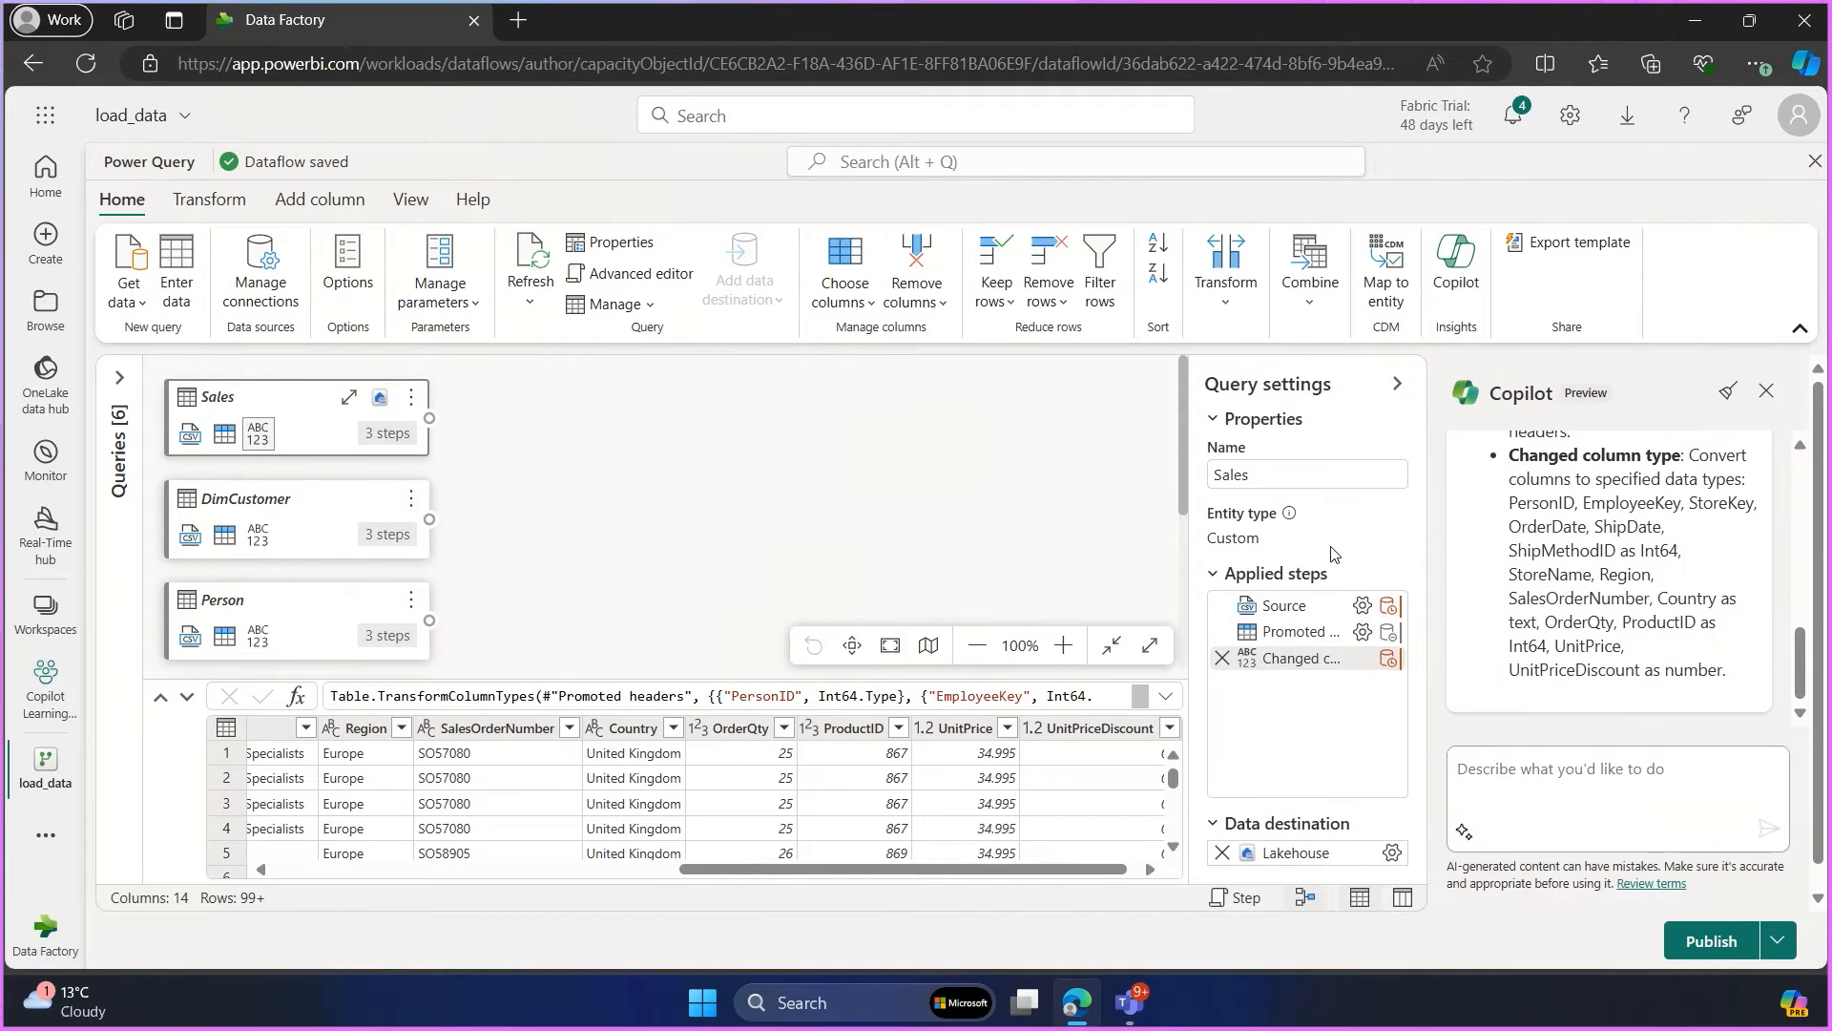
# Step: Read Copilot's explanation of the Sales query and compare it with the query's applied steps
pyautogui.scroll(3, 1602, 655)
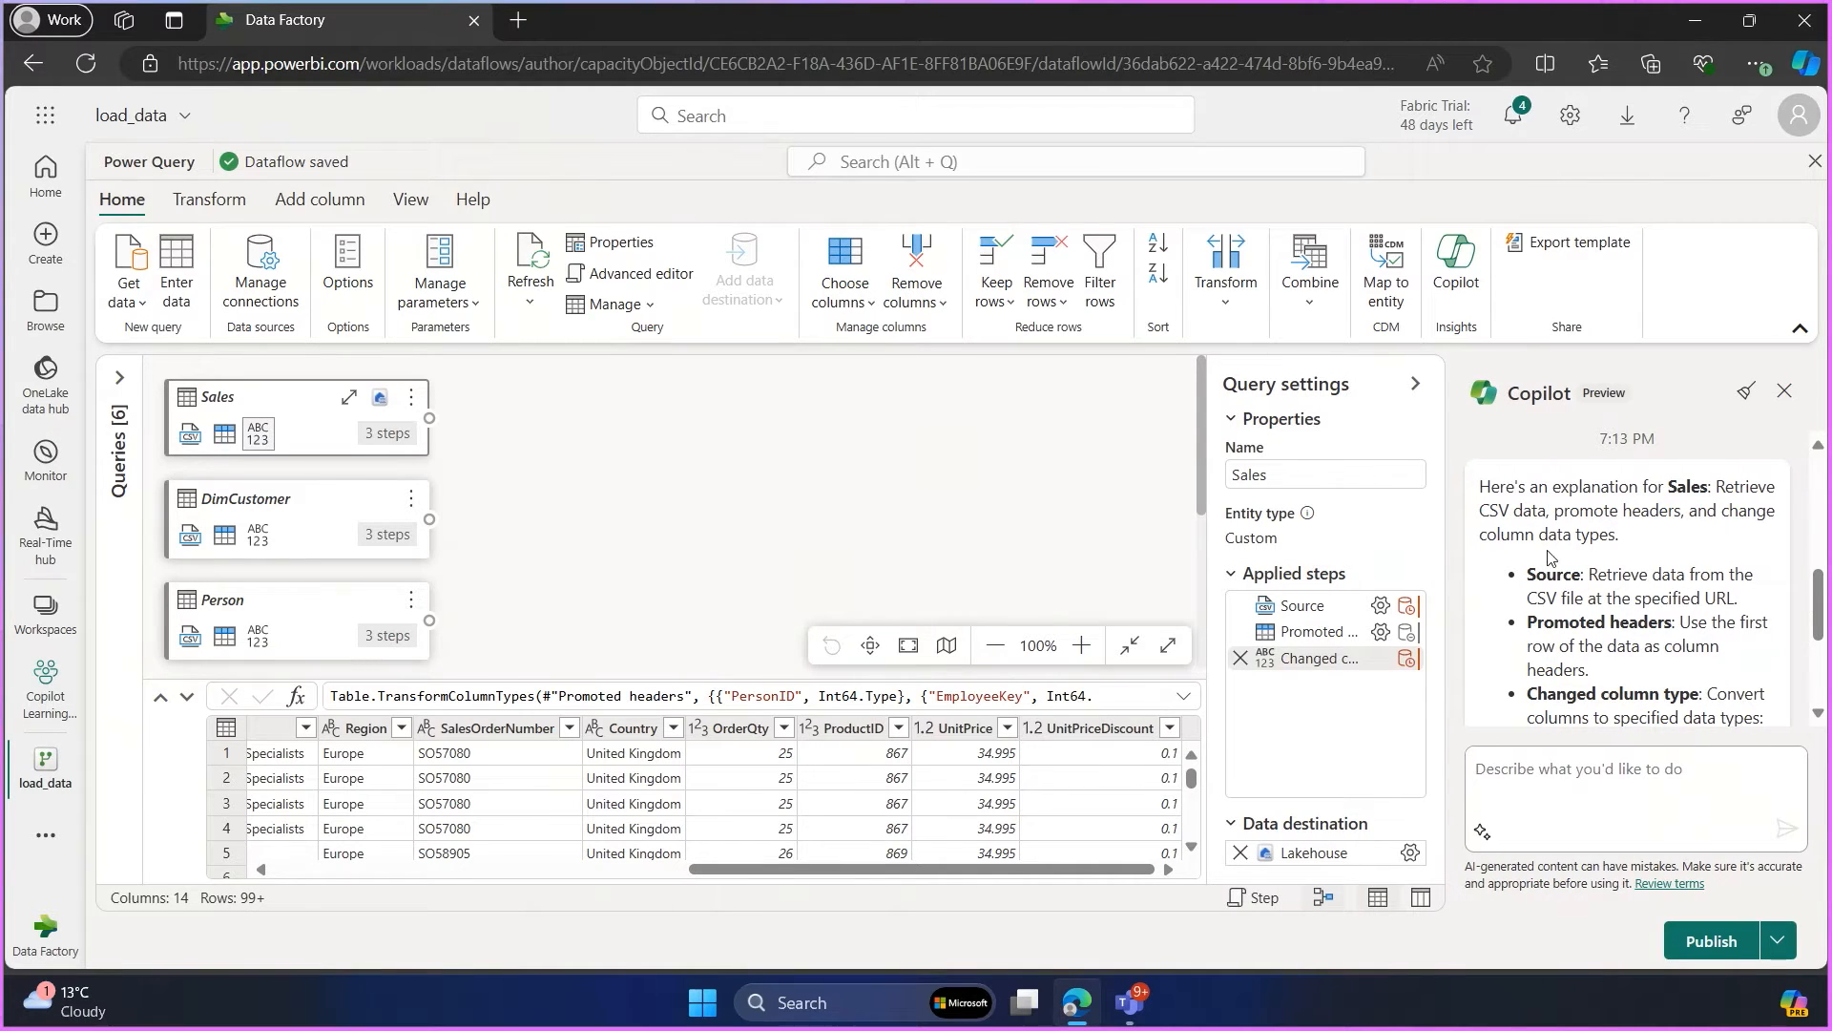
pyautogui.scroll(-2, 1554, 559)
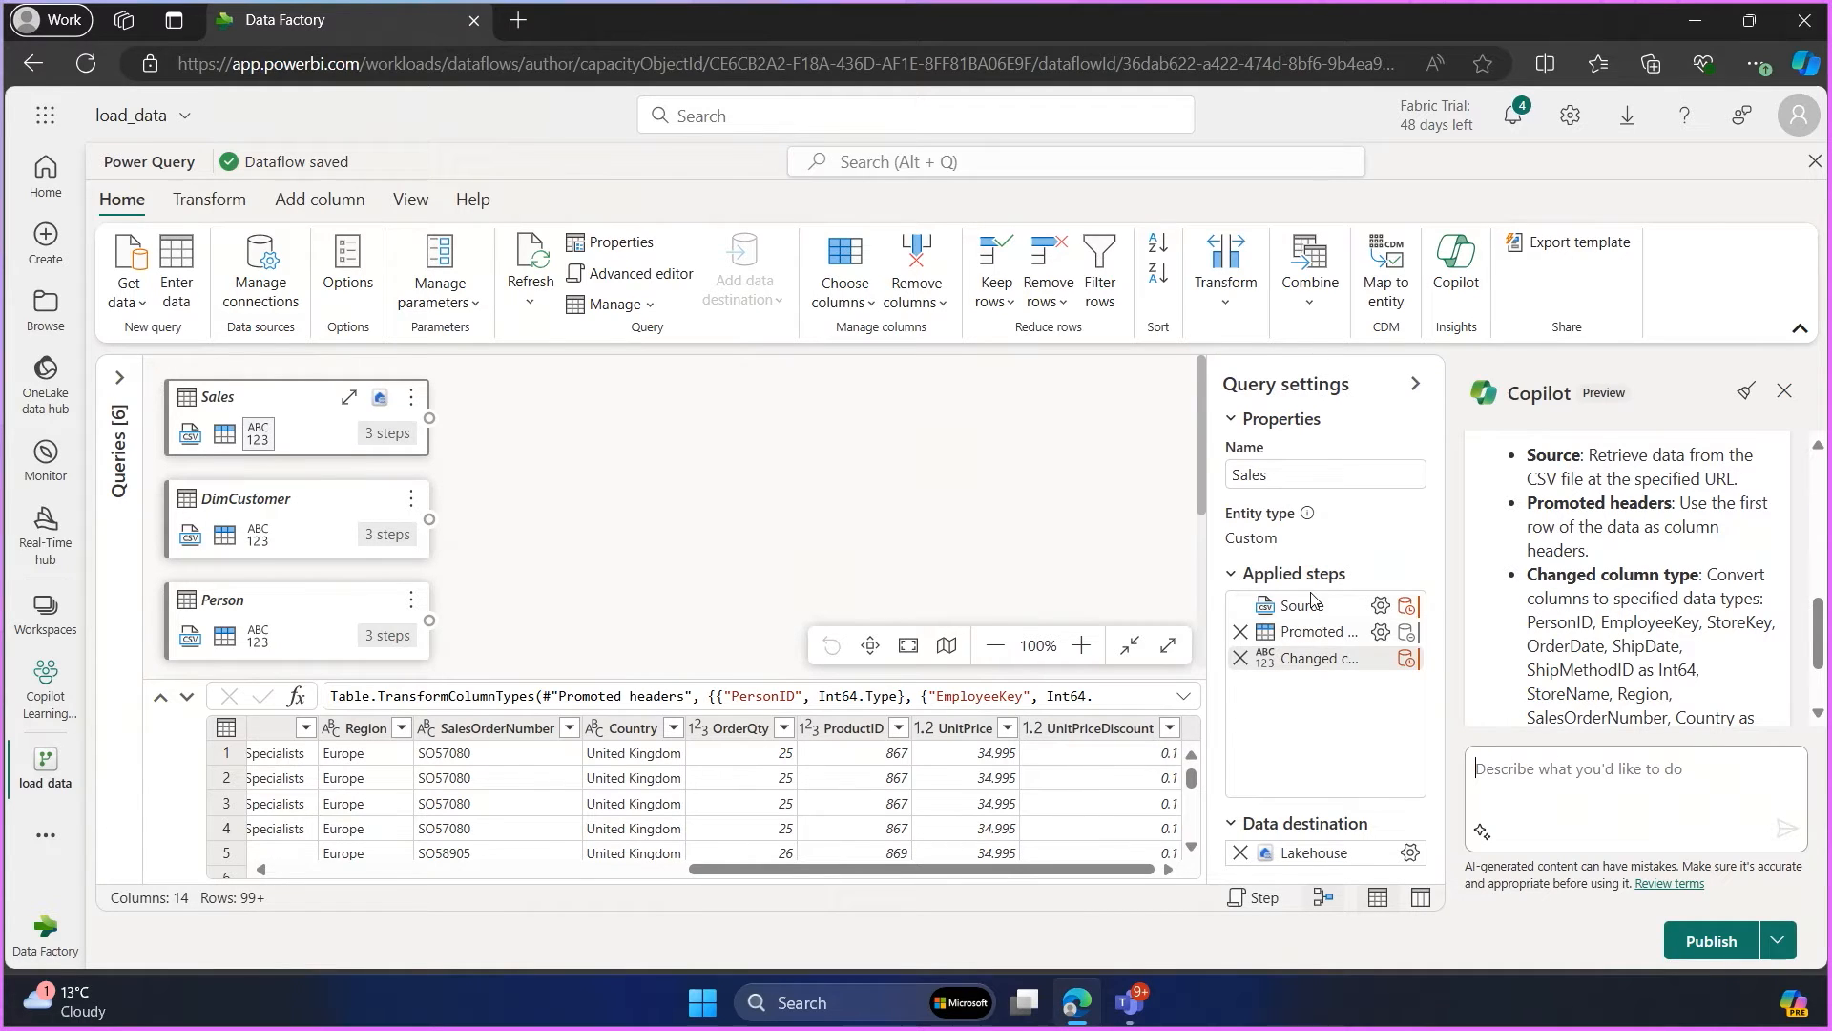
pyautogui.moveTo(1354, 613)
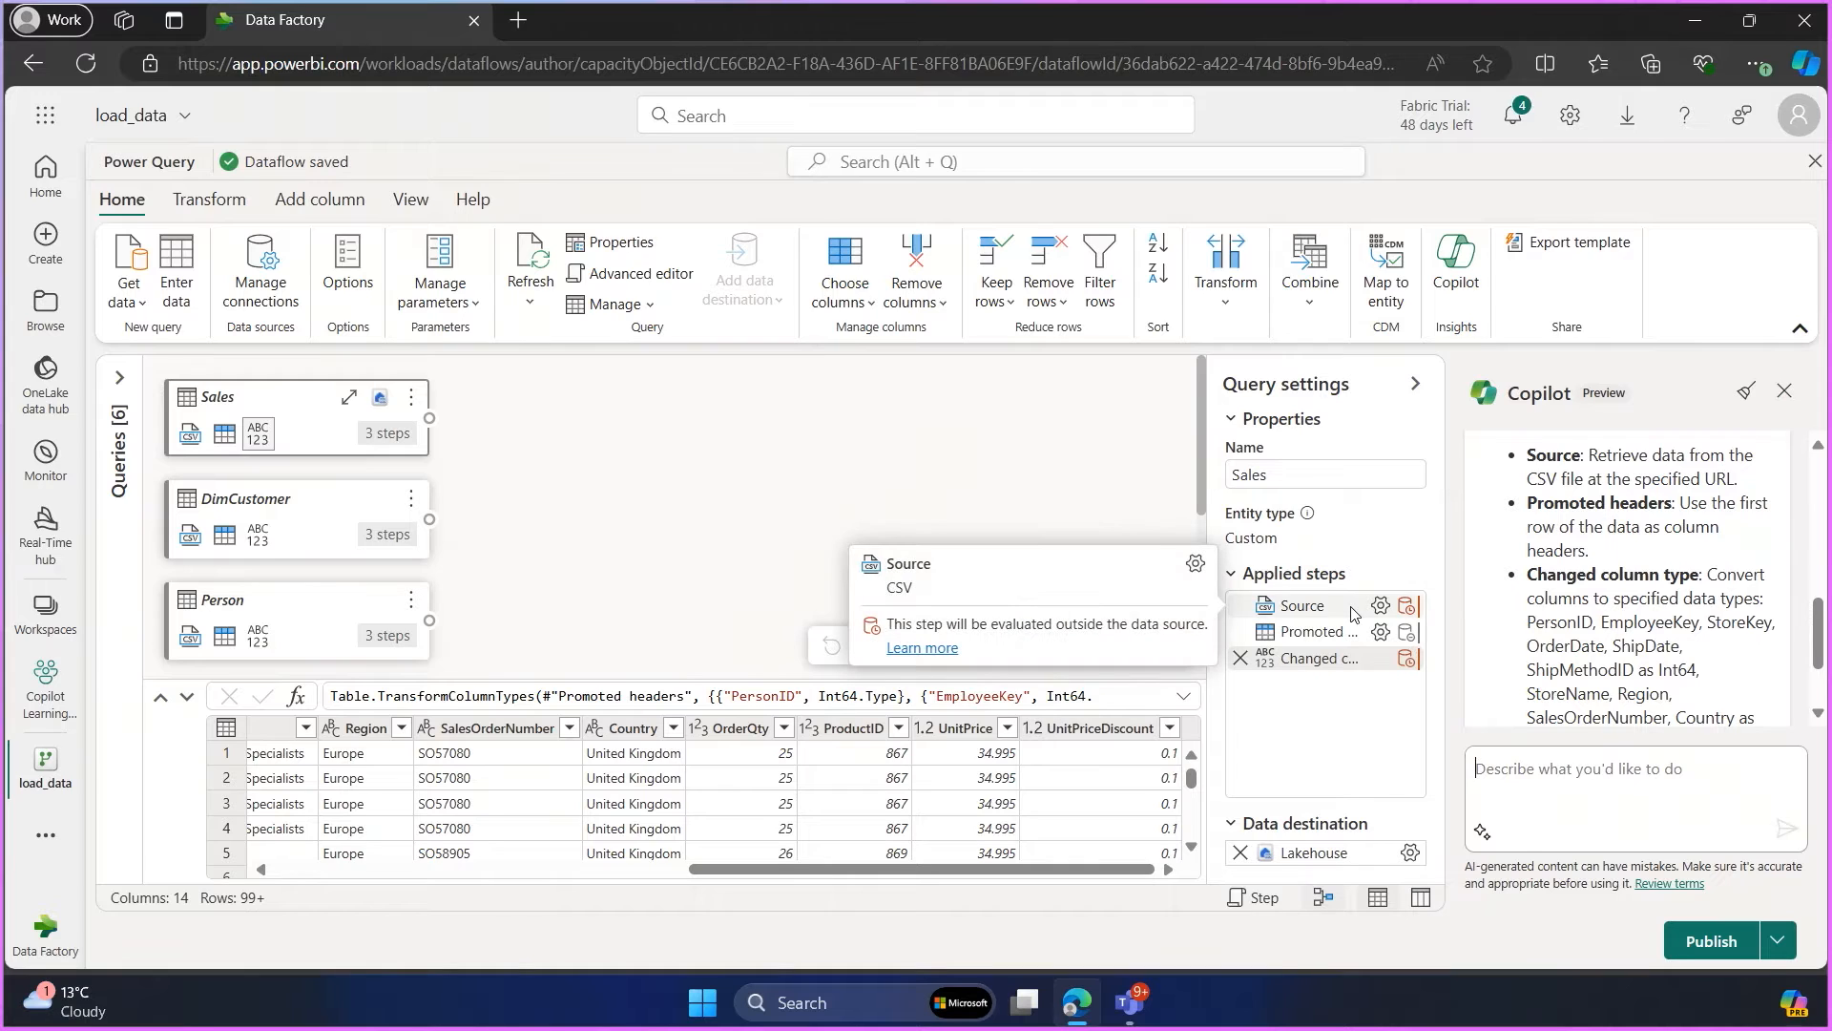
pyautogui.moveTo(1300, 634)
pyautogui.moveTo(1395, 635)
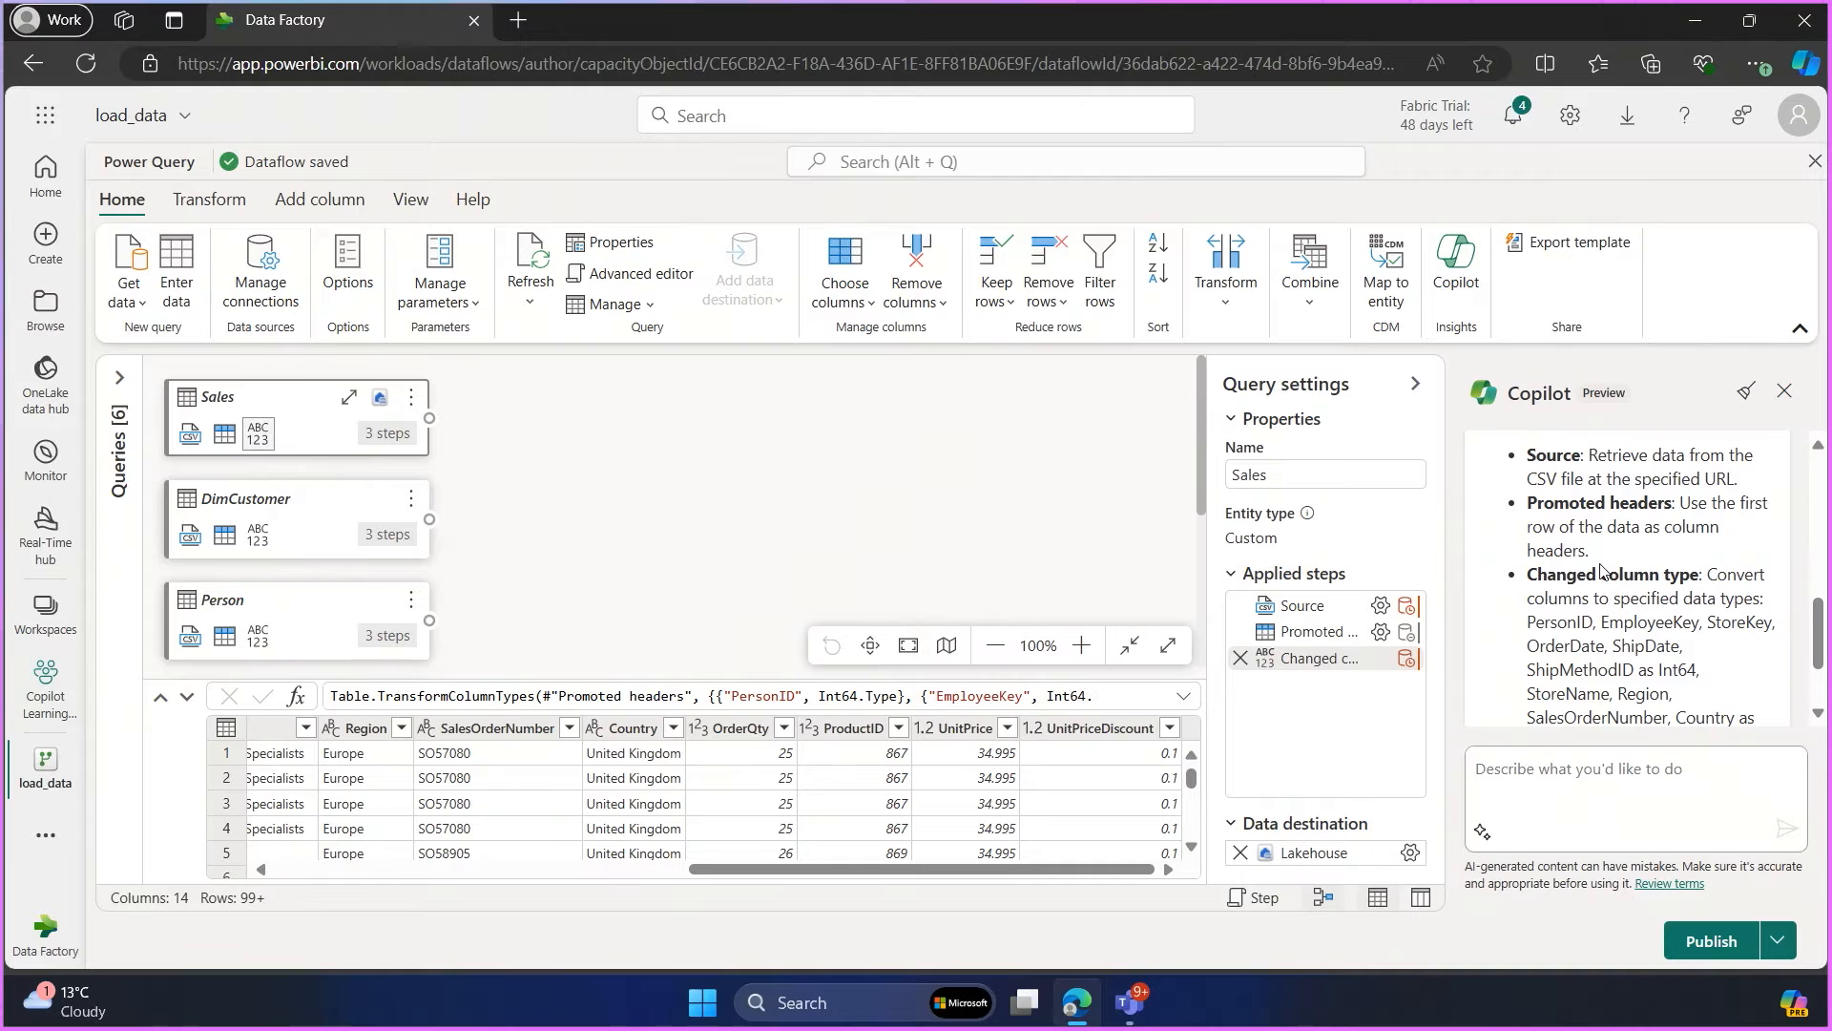
pyautogui.scroll(-2, 1600, 582)
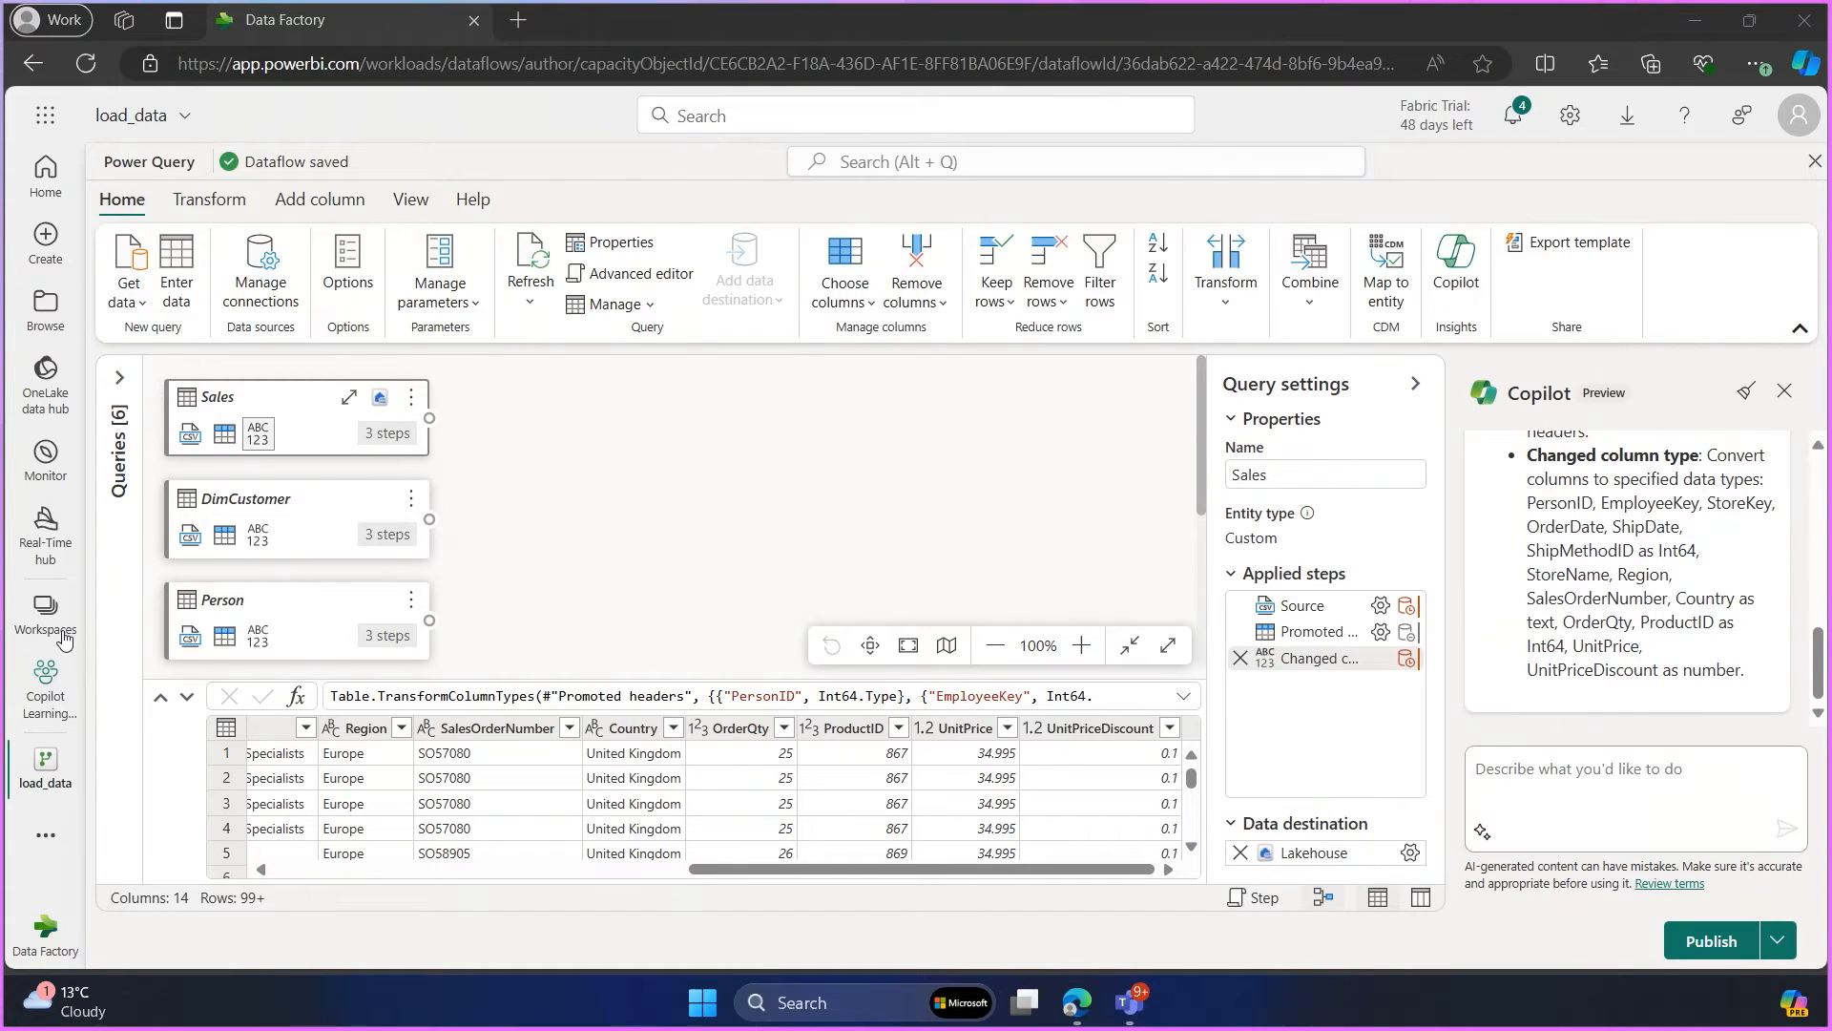
# Step: Have Copilot add a "Gross Revenue" column to Sales as the product of "UnitPrice" and "OrderQty", rounded to 2 decimal places, and check its values
pyautogui.click(1616, 782)
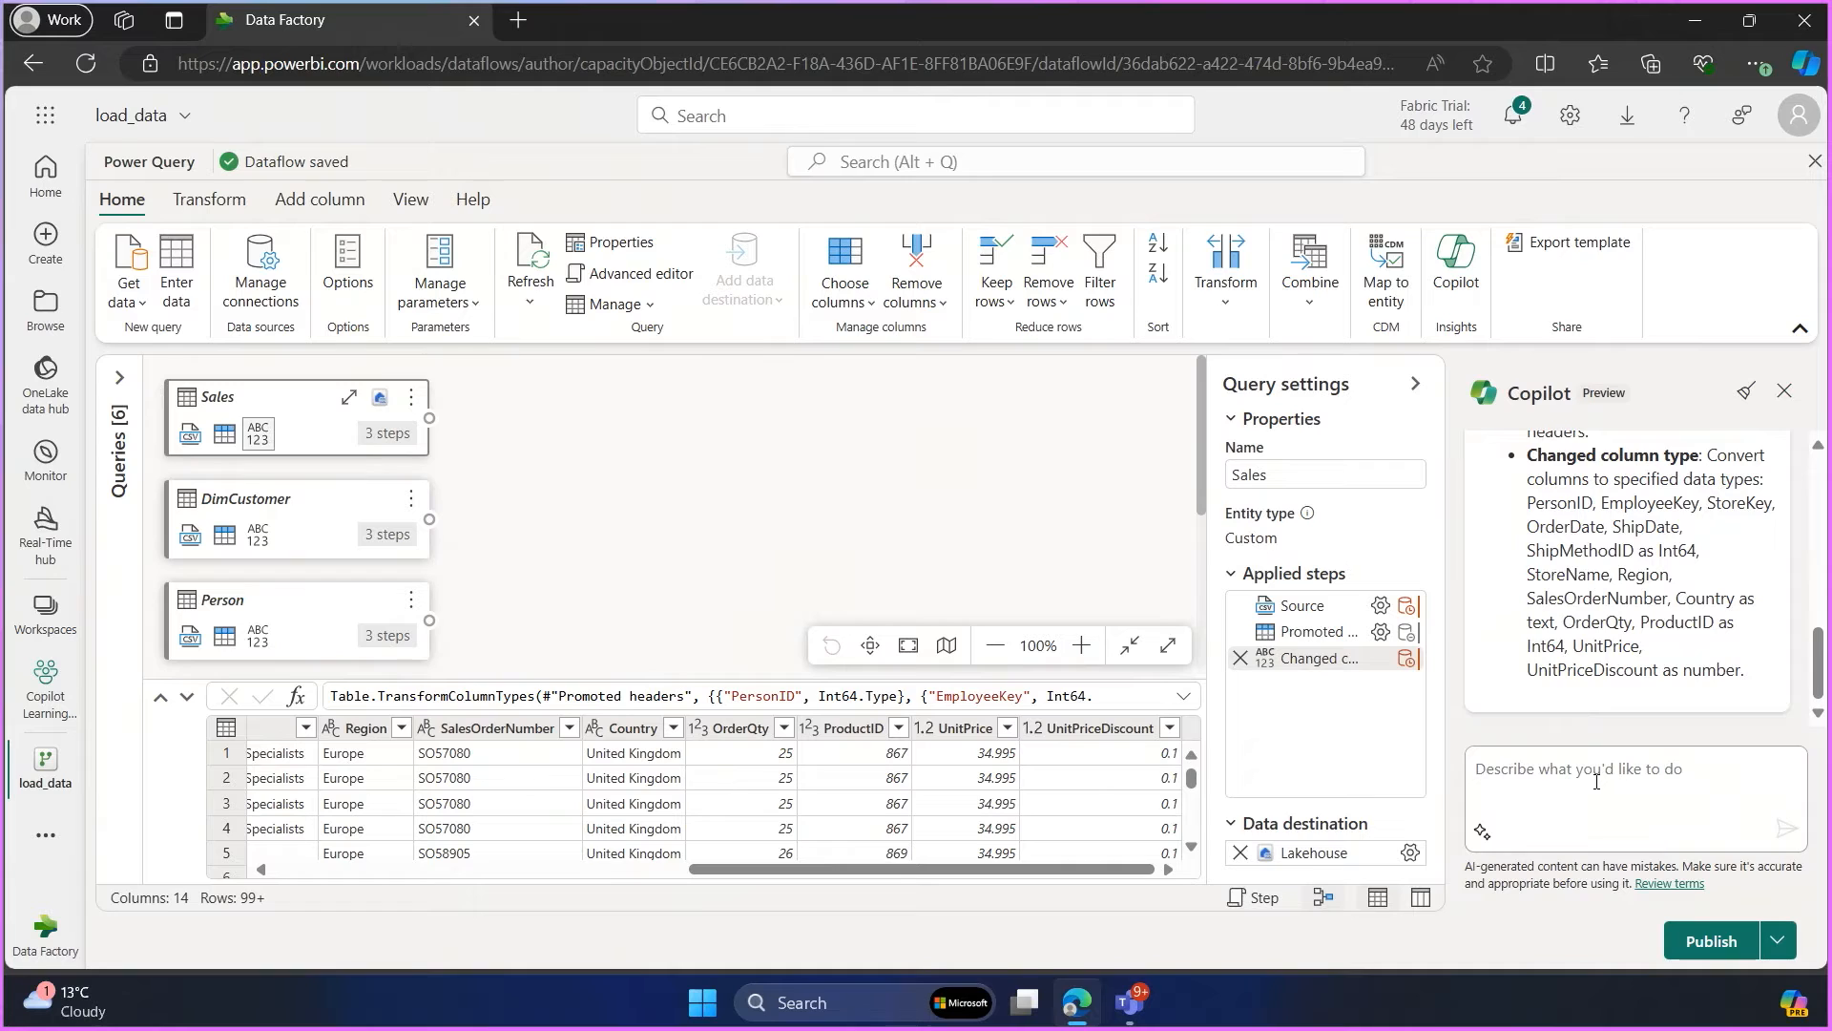
pyautogui.write('Add a column "Gross Revenue" that is a product of "UnitPrice" and "OrderQty", the result is rounded to 2 decimal places')
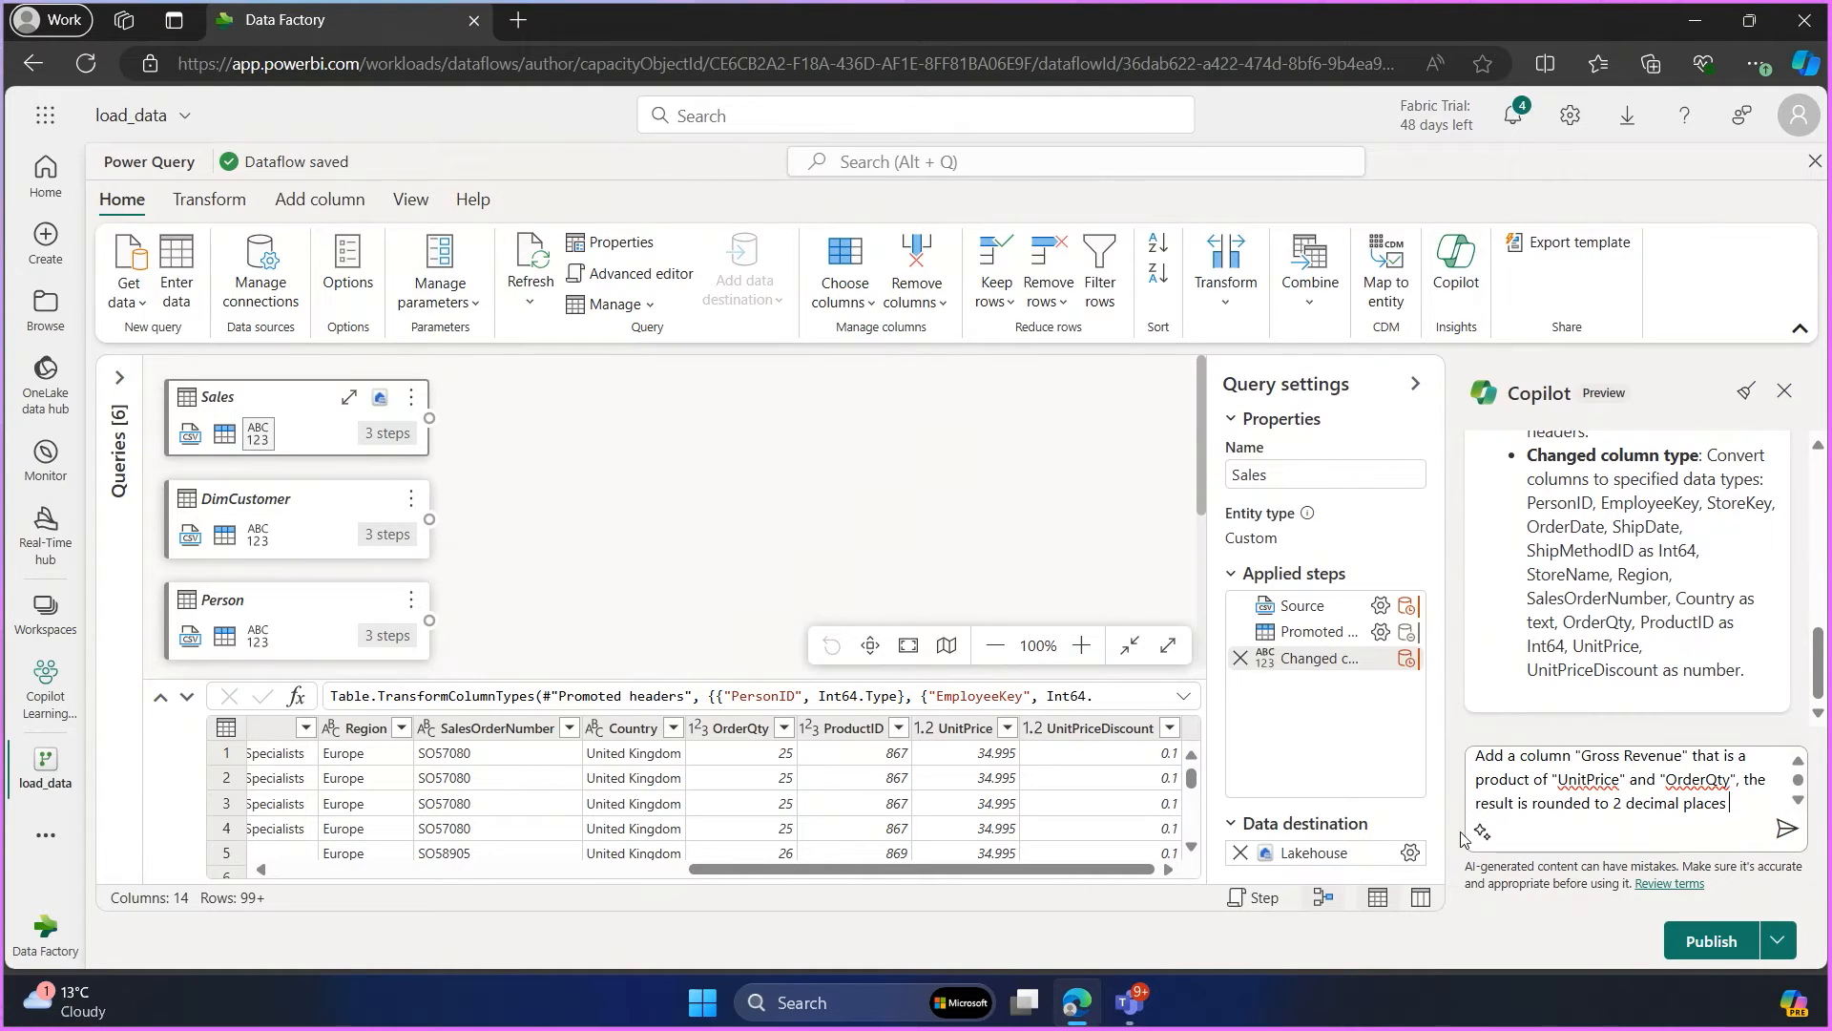
pyautogui.press('Return')
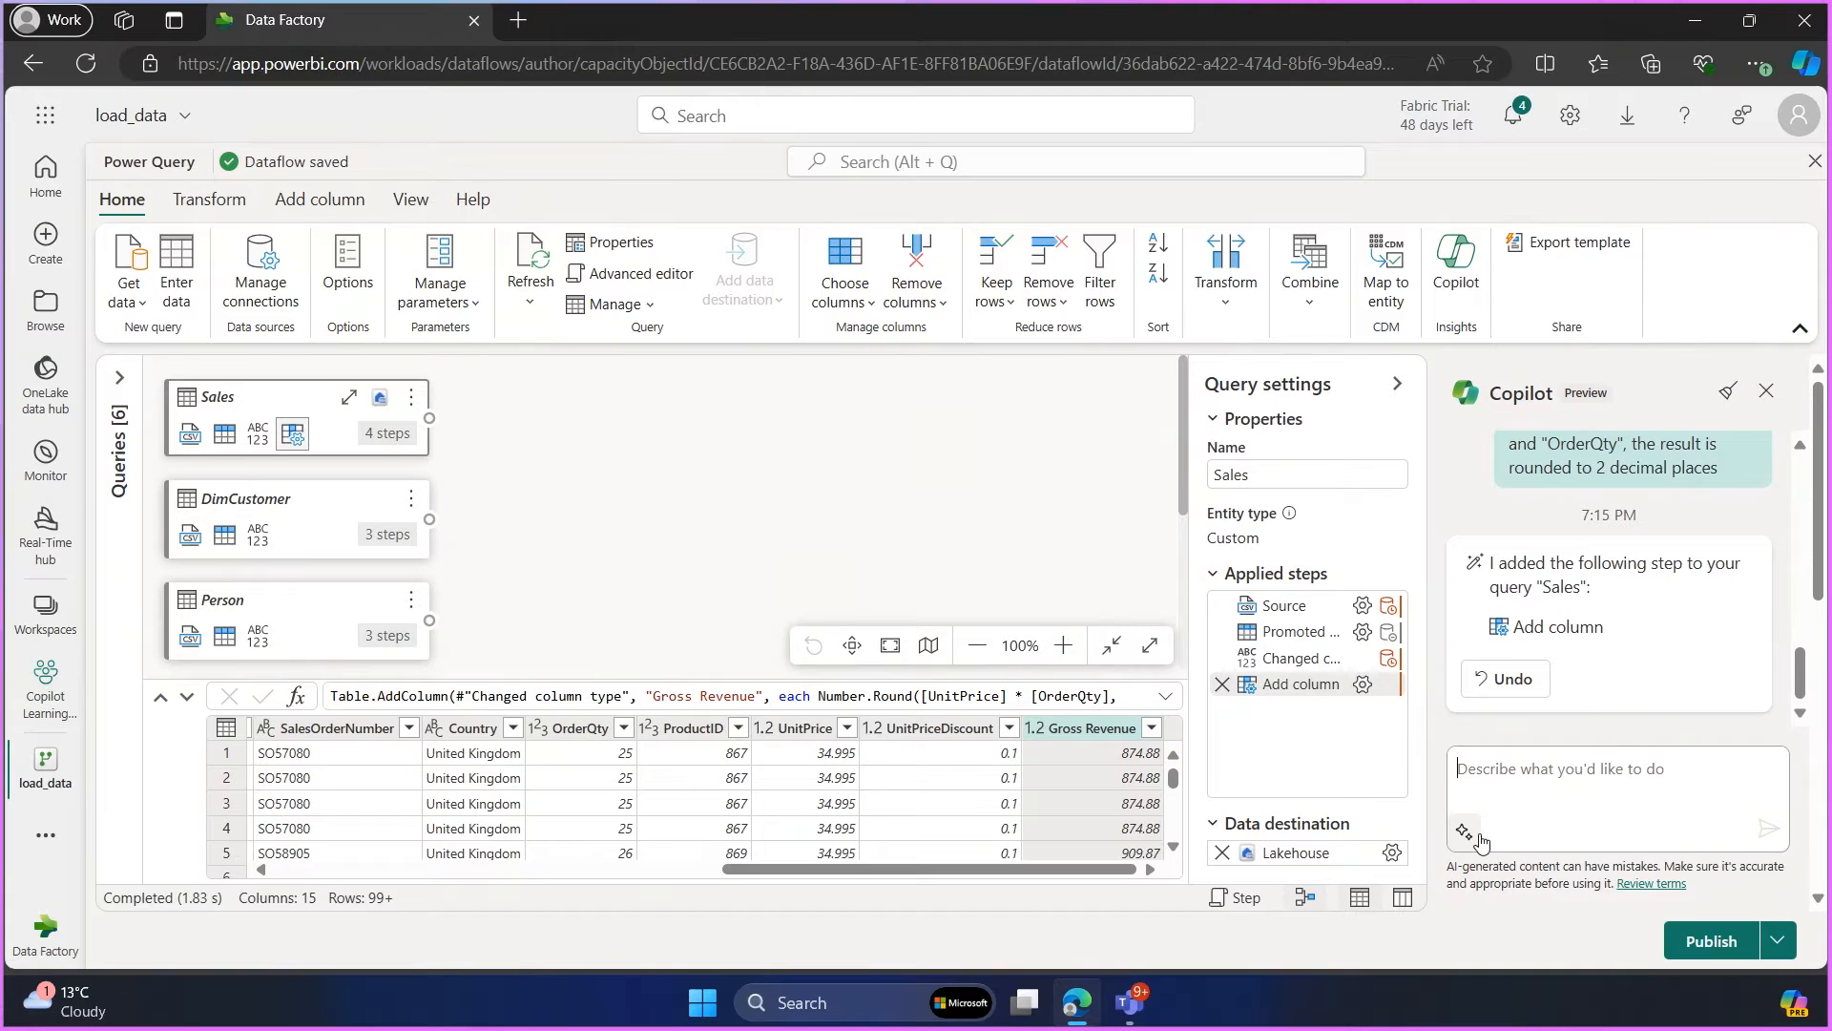
pyautogui.scroll(1, 1628, 711)
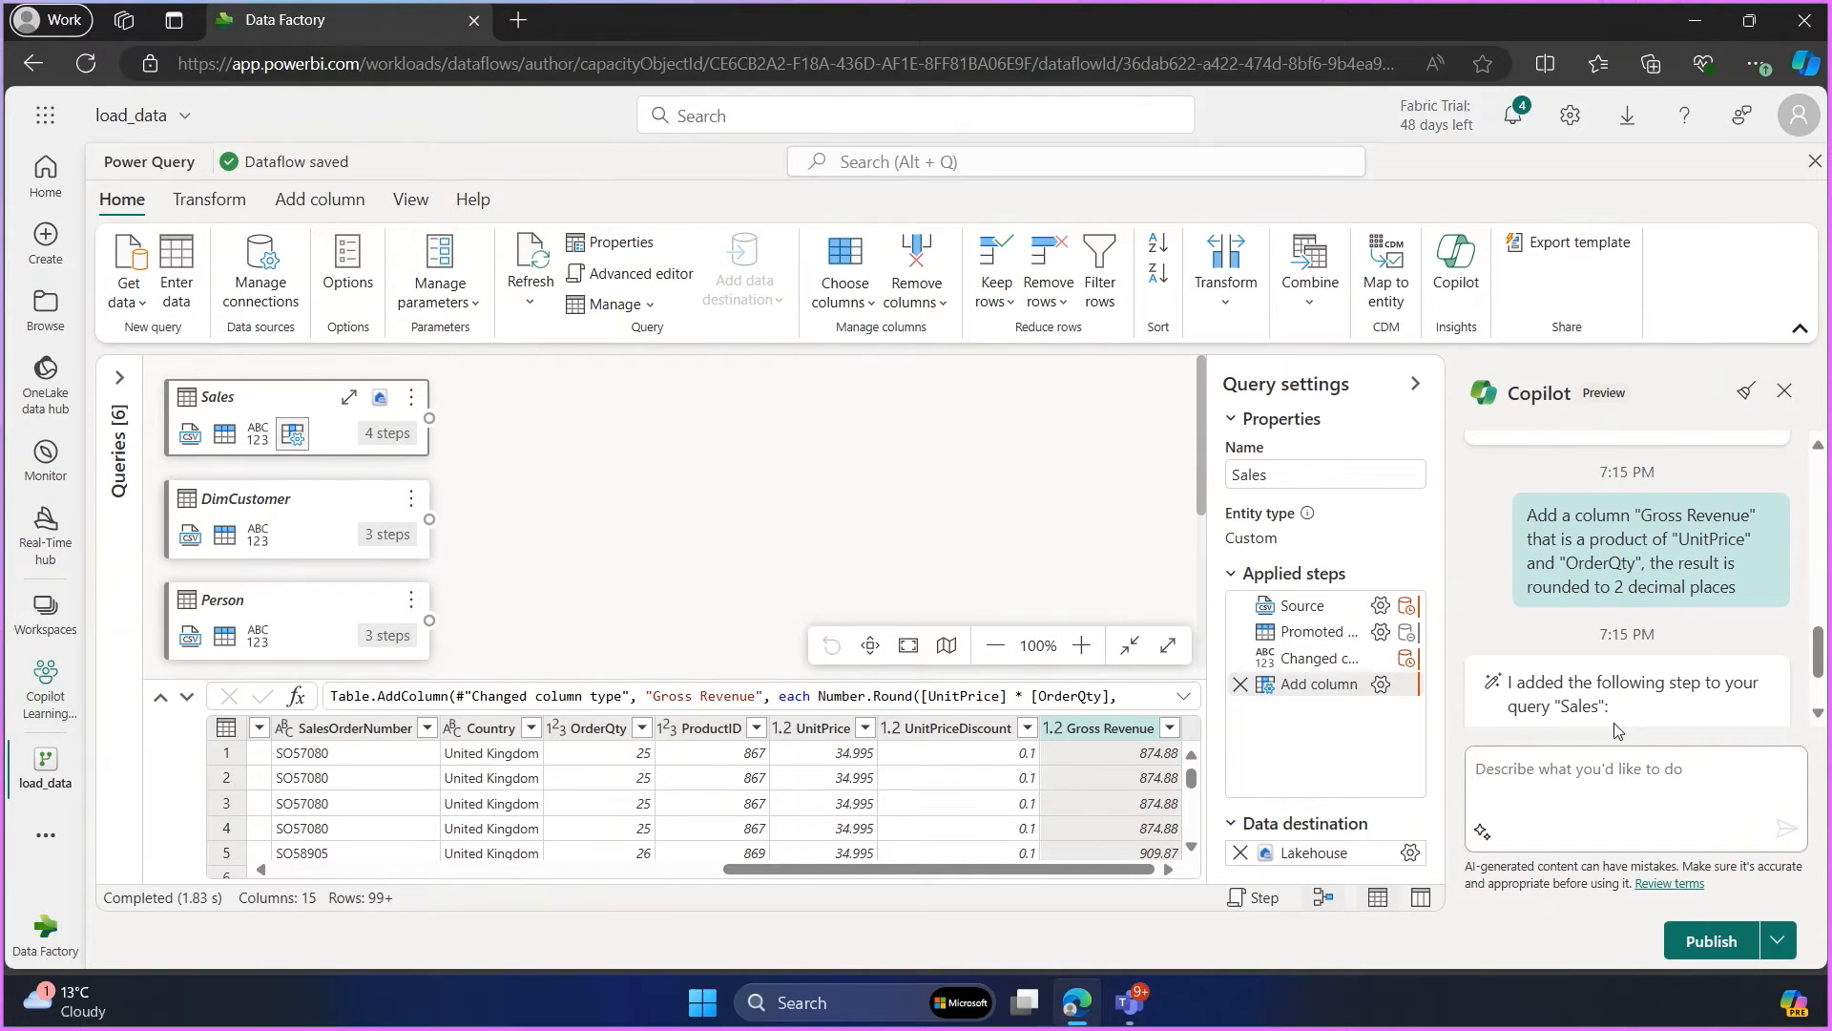
pyautogui.scroll(-1, 1611, 735)
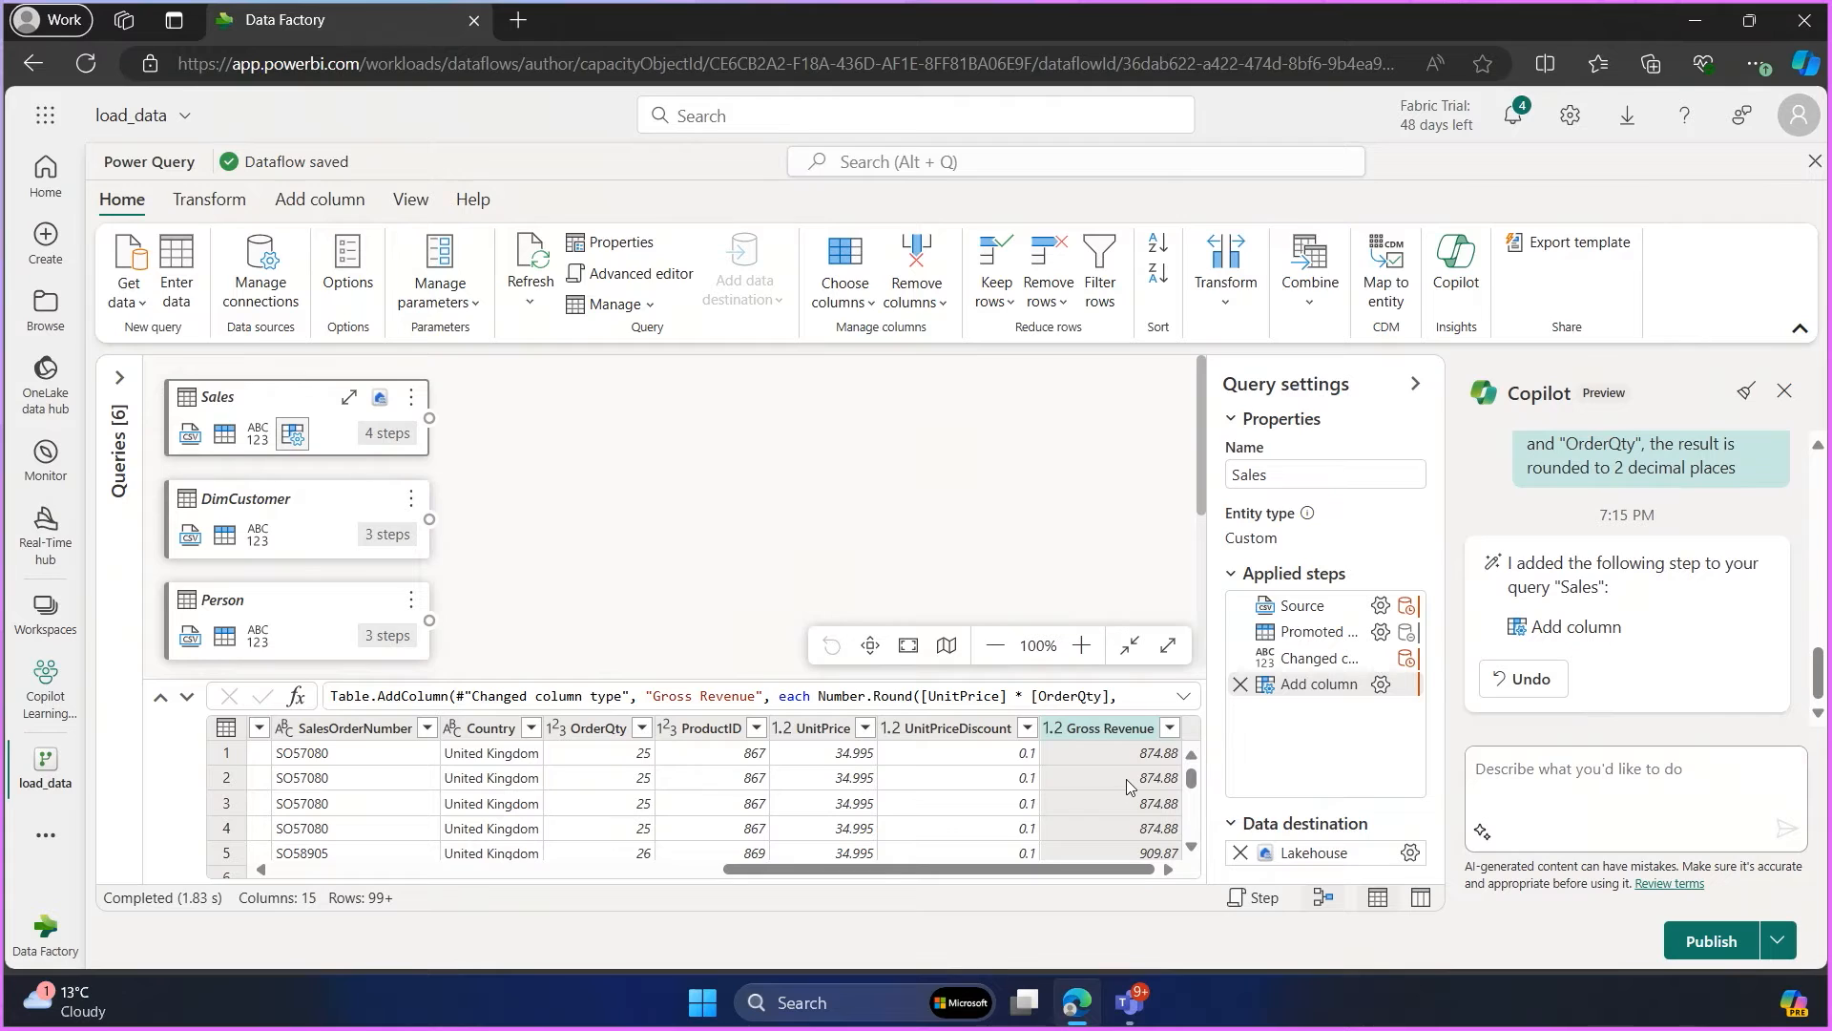
pyautogui.scroll(-2, 1131, 790)
pyautogui.moveTo(1076, 646); pyautogui.dragTo(1069, 539)
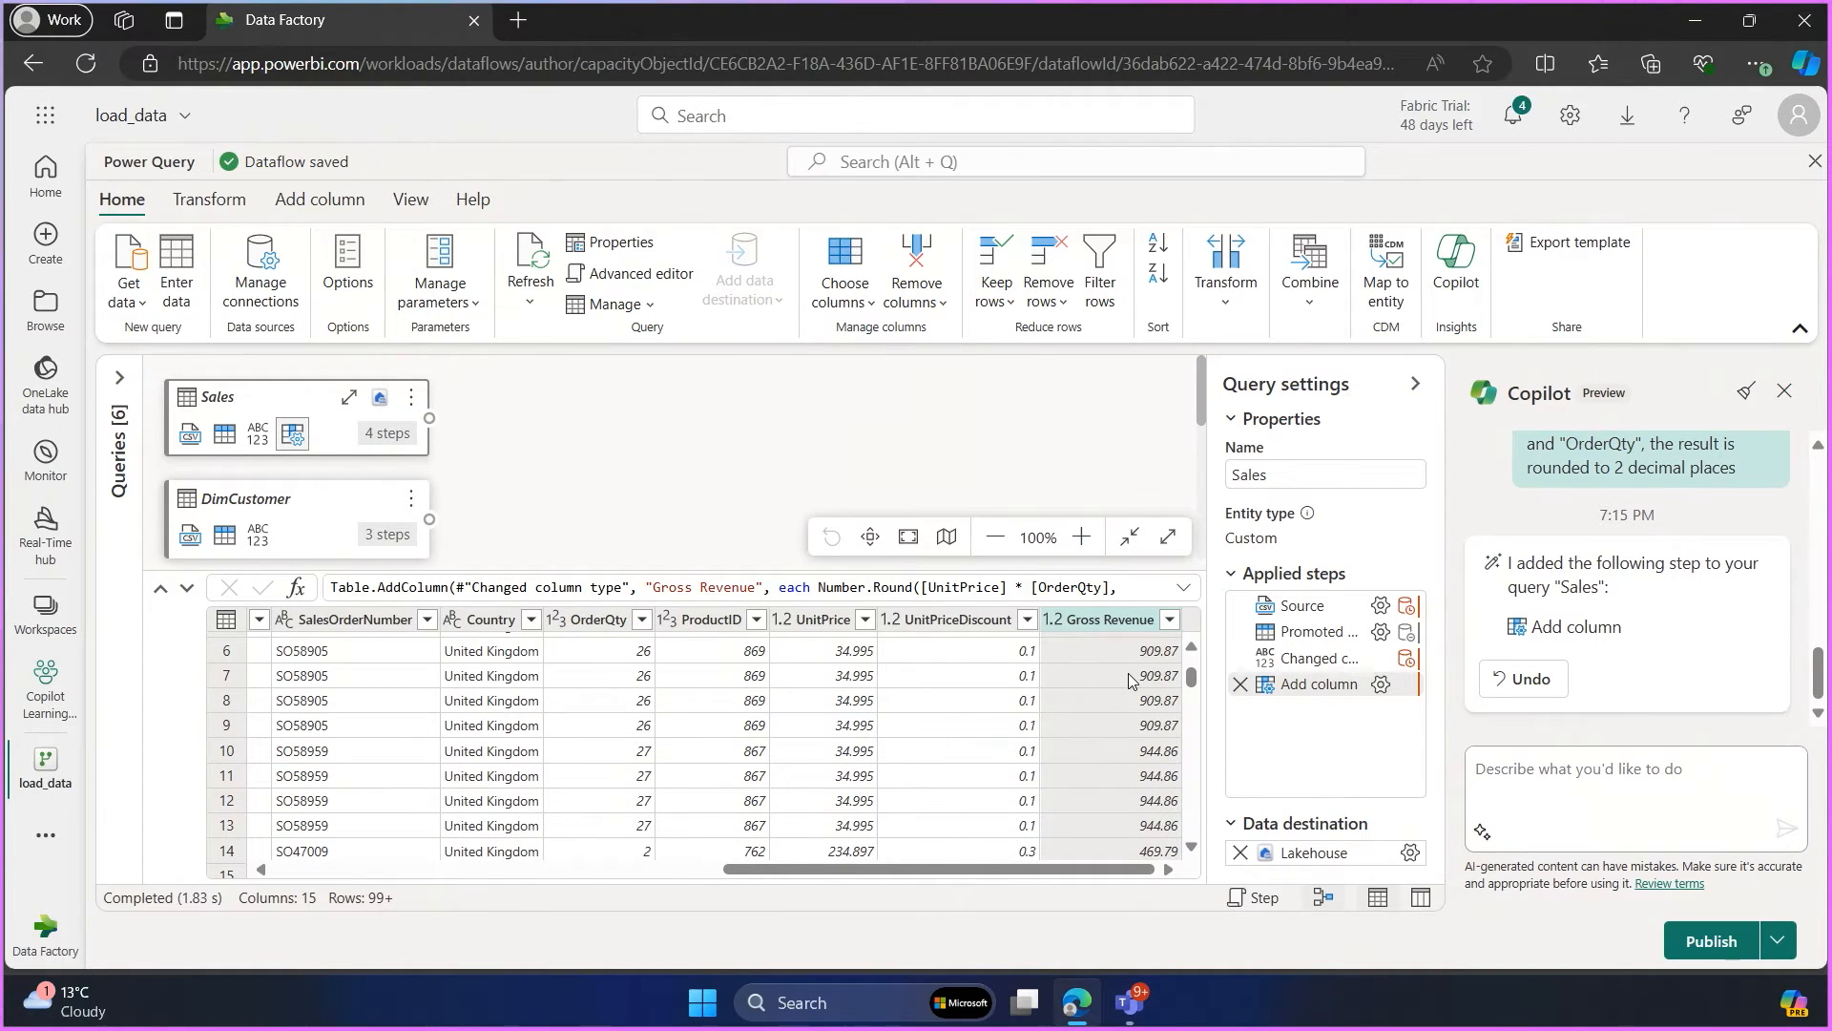
pyautogui.scroll(2, 1131, 706)
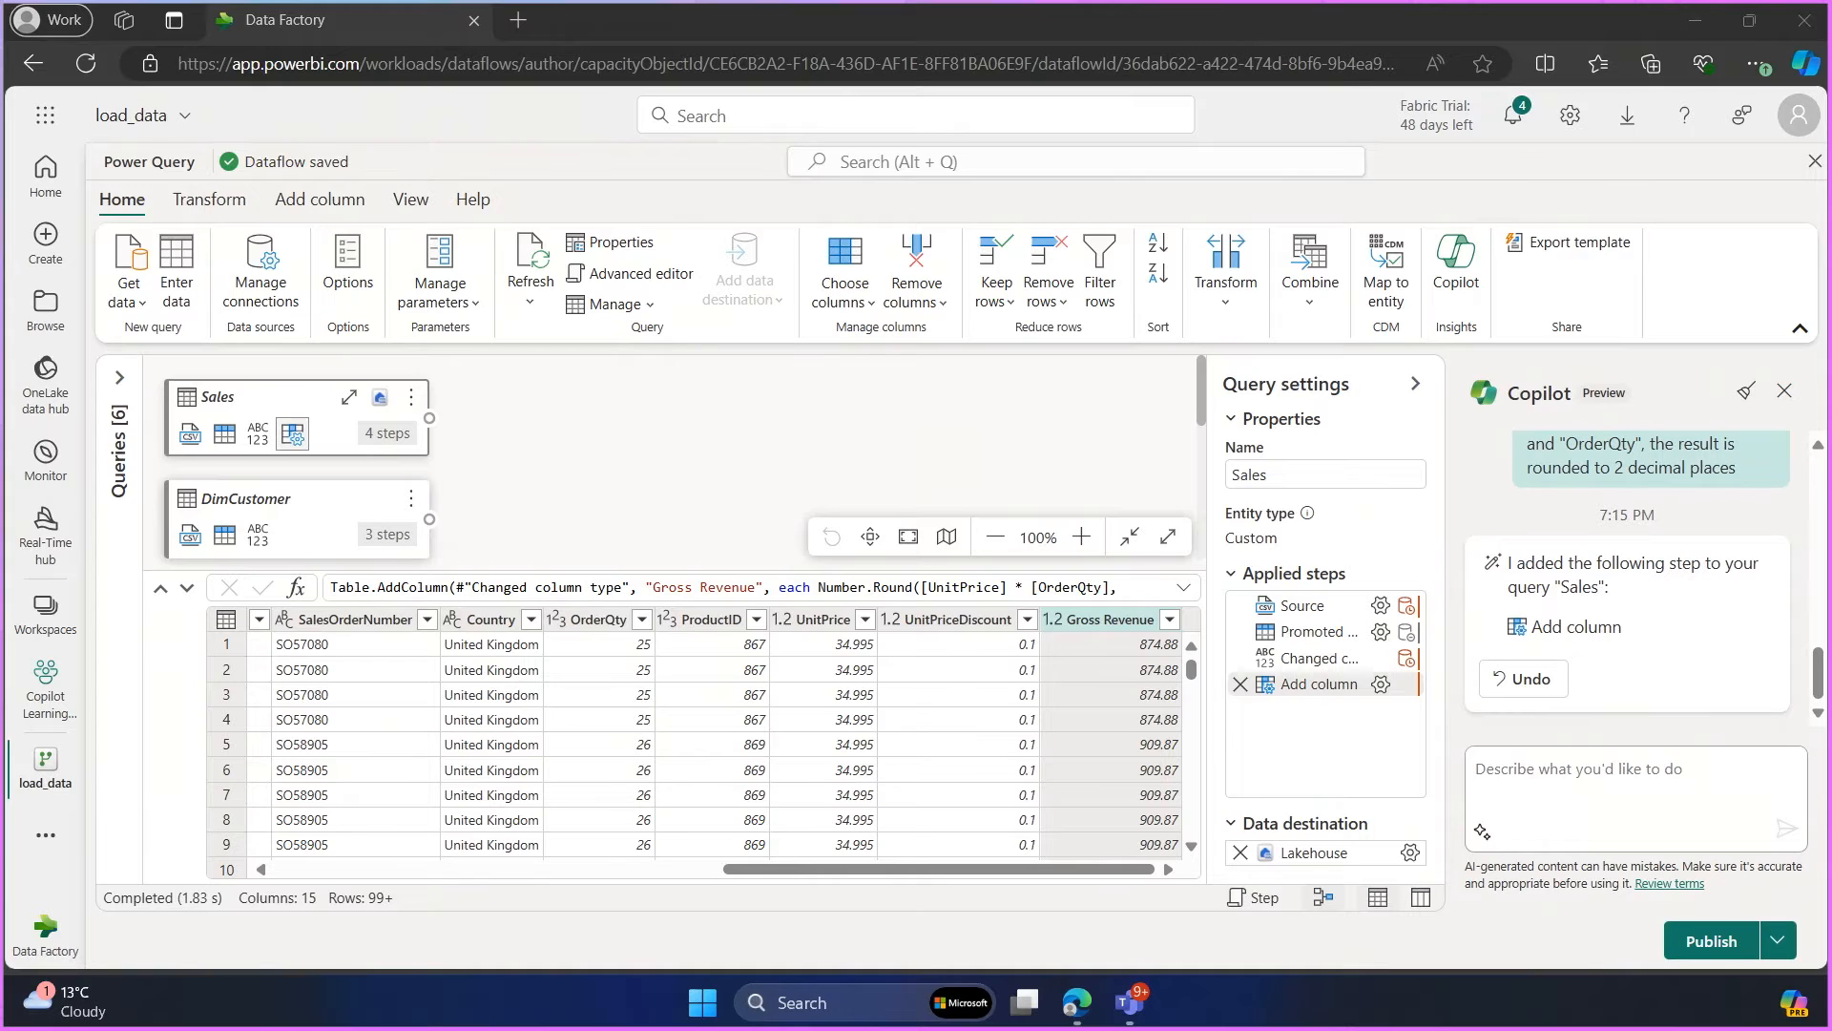
# Step: Have Copilot add a "Discount Value" column to Sales as the product of "Gross Revenue" and "UnitPriceDiscount", rounded to 2 decimal places
pyautogui.click(1518, 806)
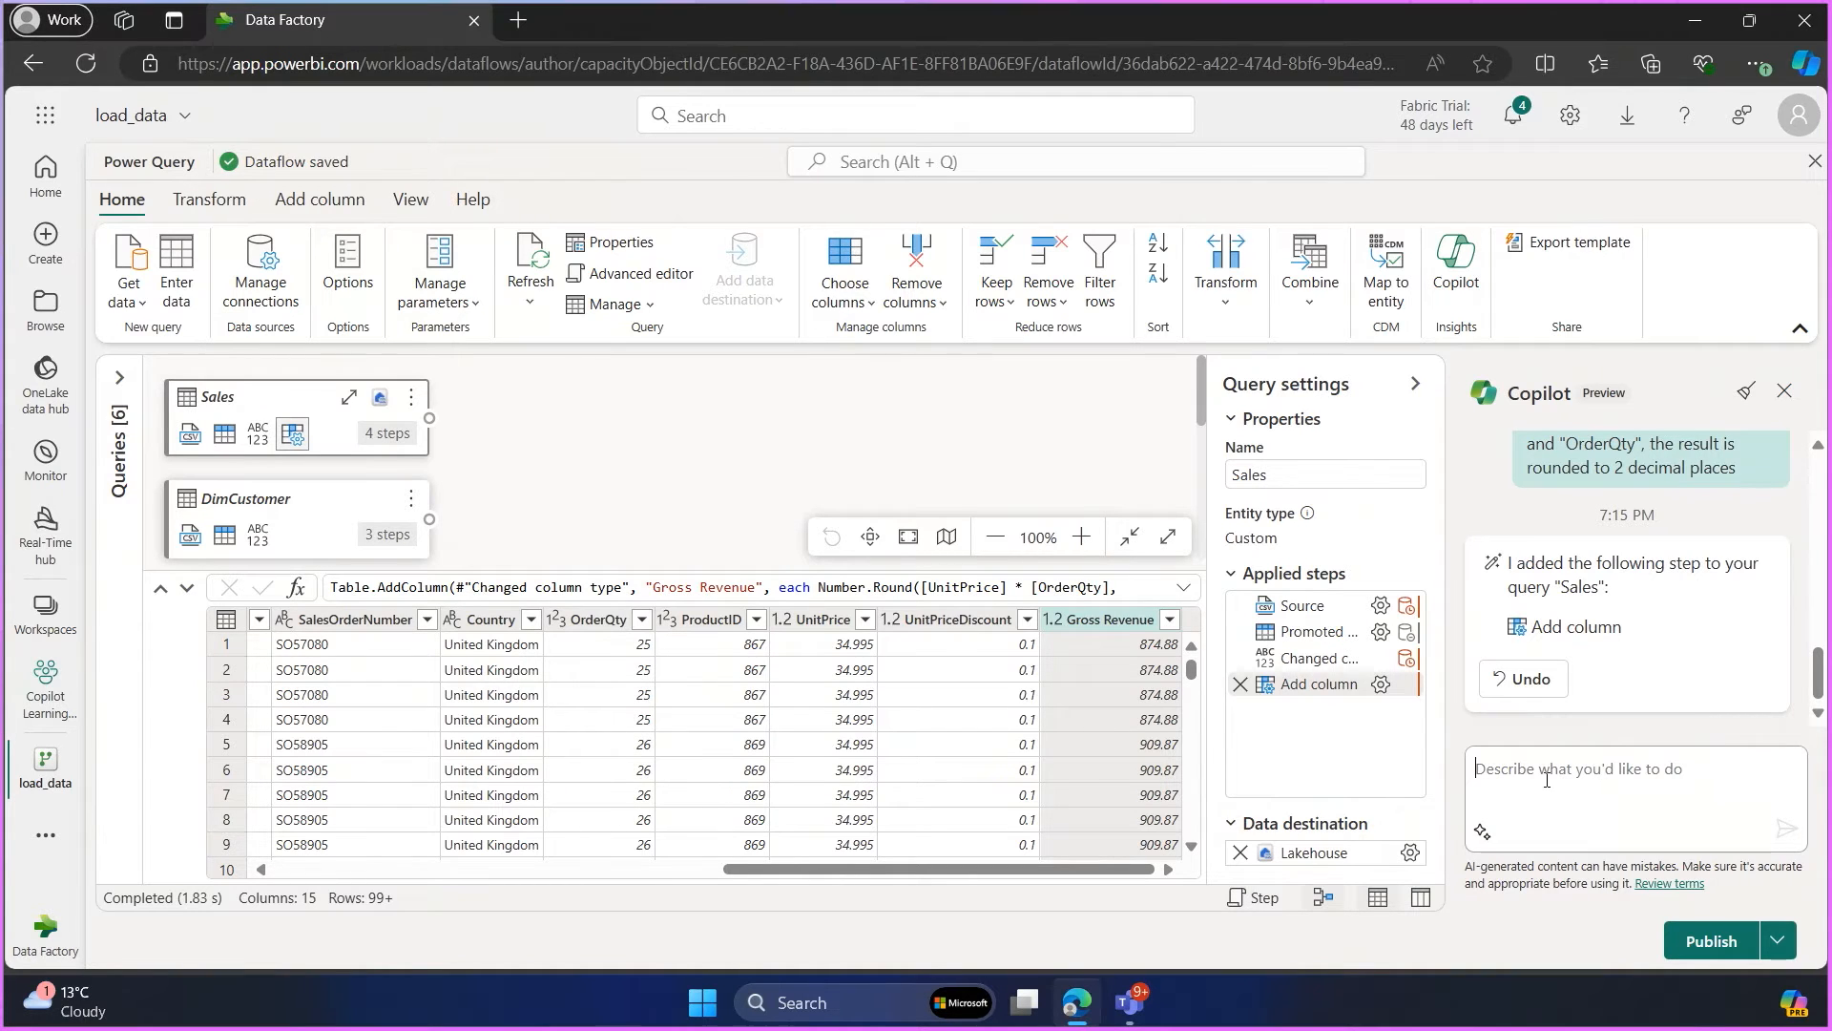
pyautogui.hotkey('ctrl', 'v')
pyautogui.scroll(2, 1518, 807)
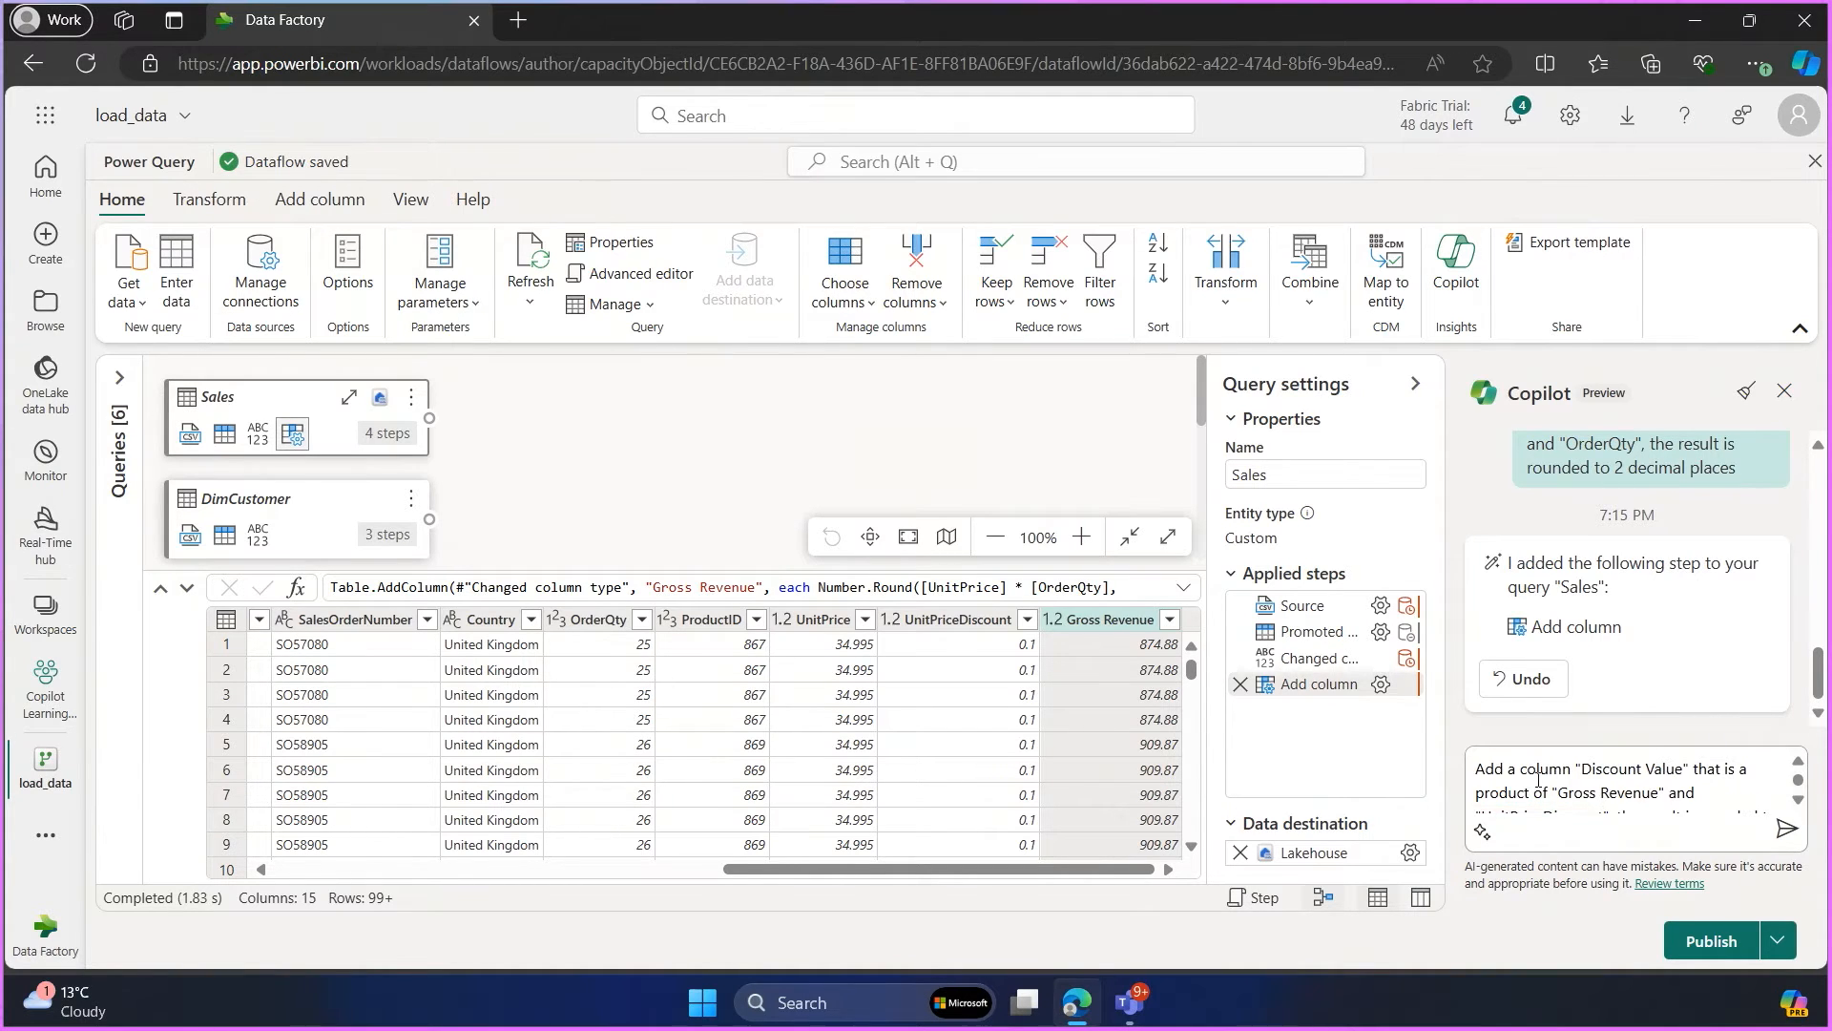
pyautogui.scroll(-2, 1689, 779)
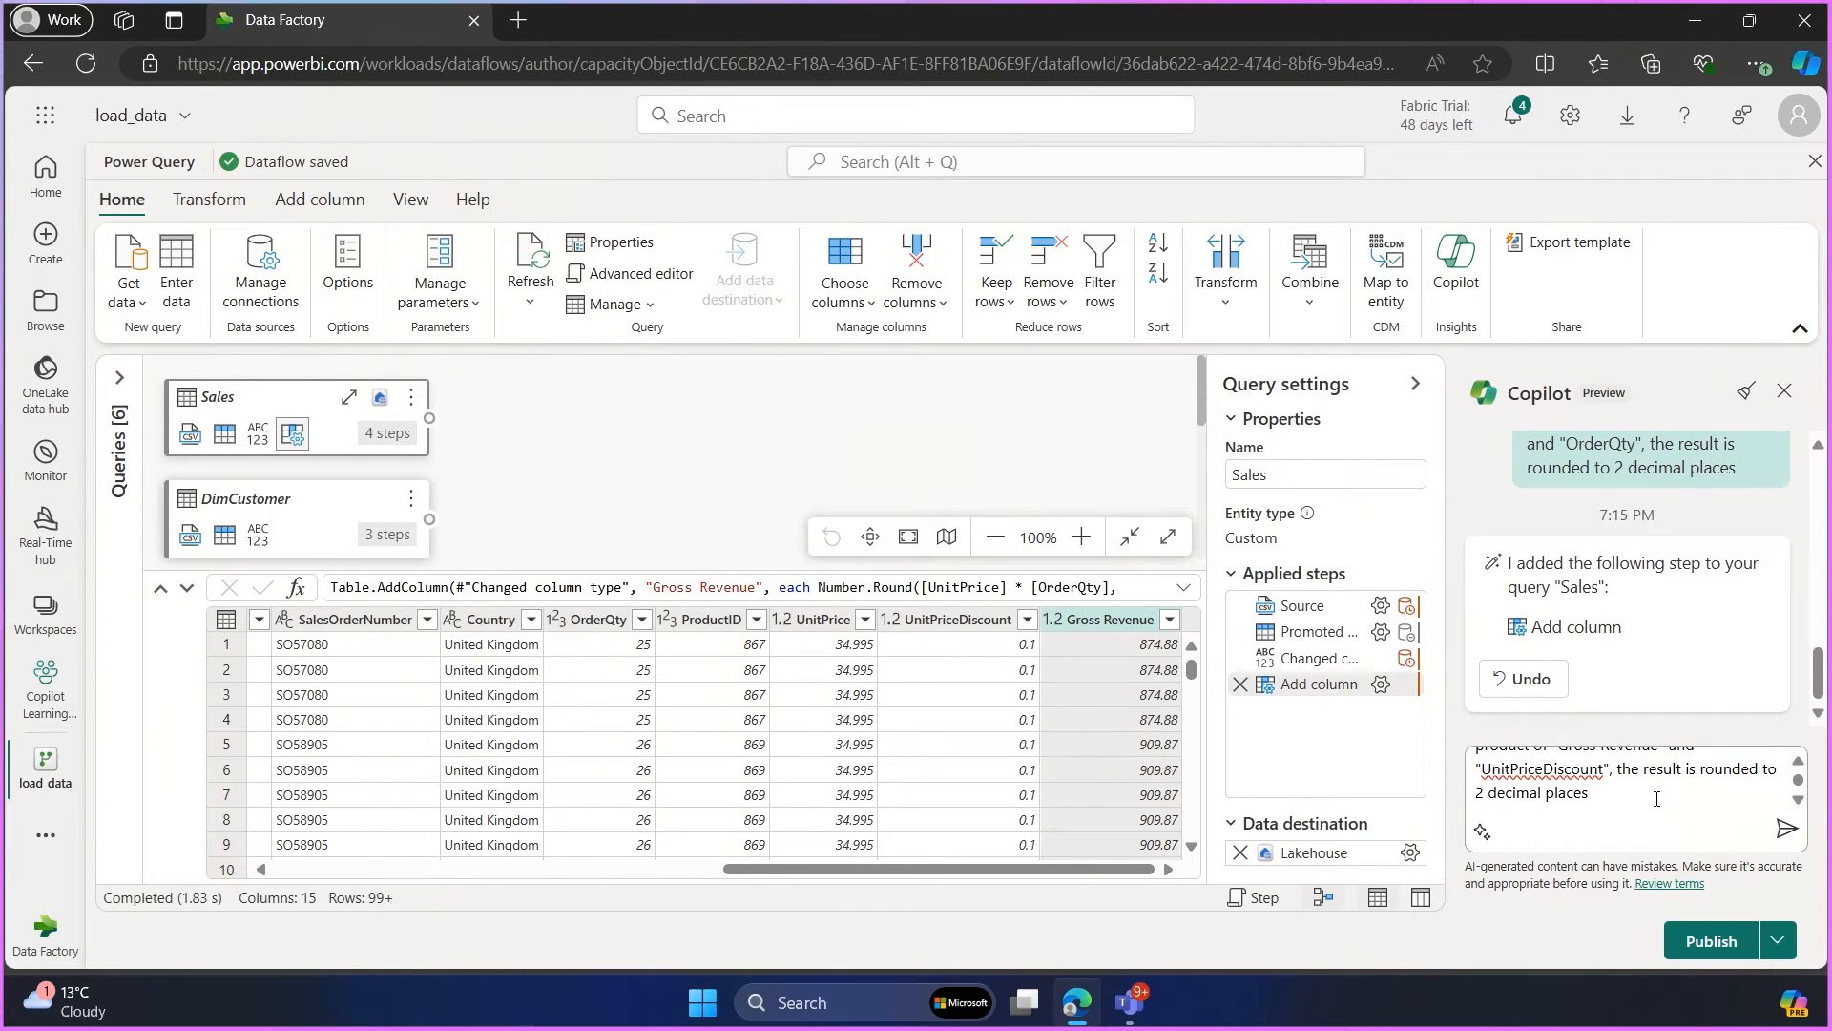
pyautogui.press('Return')
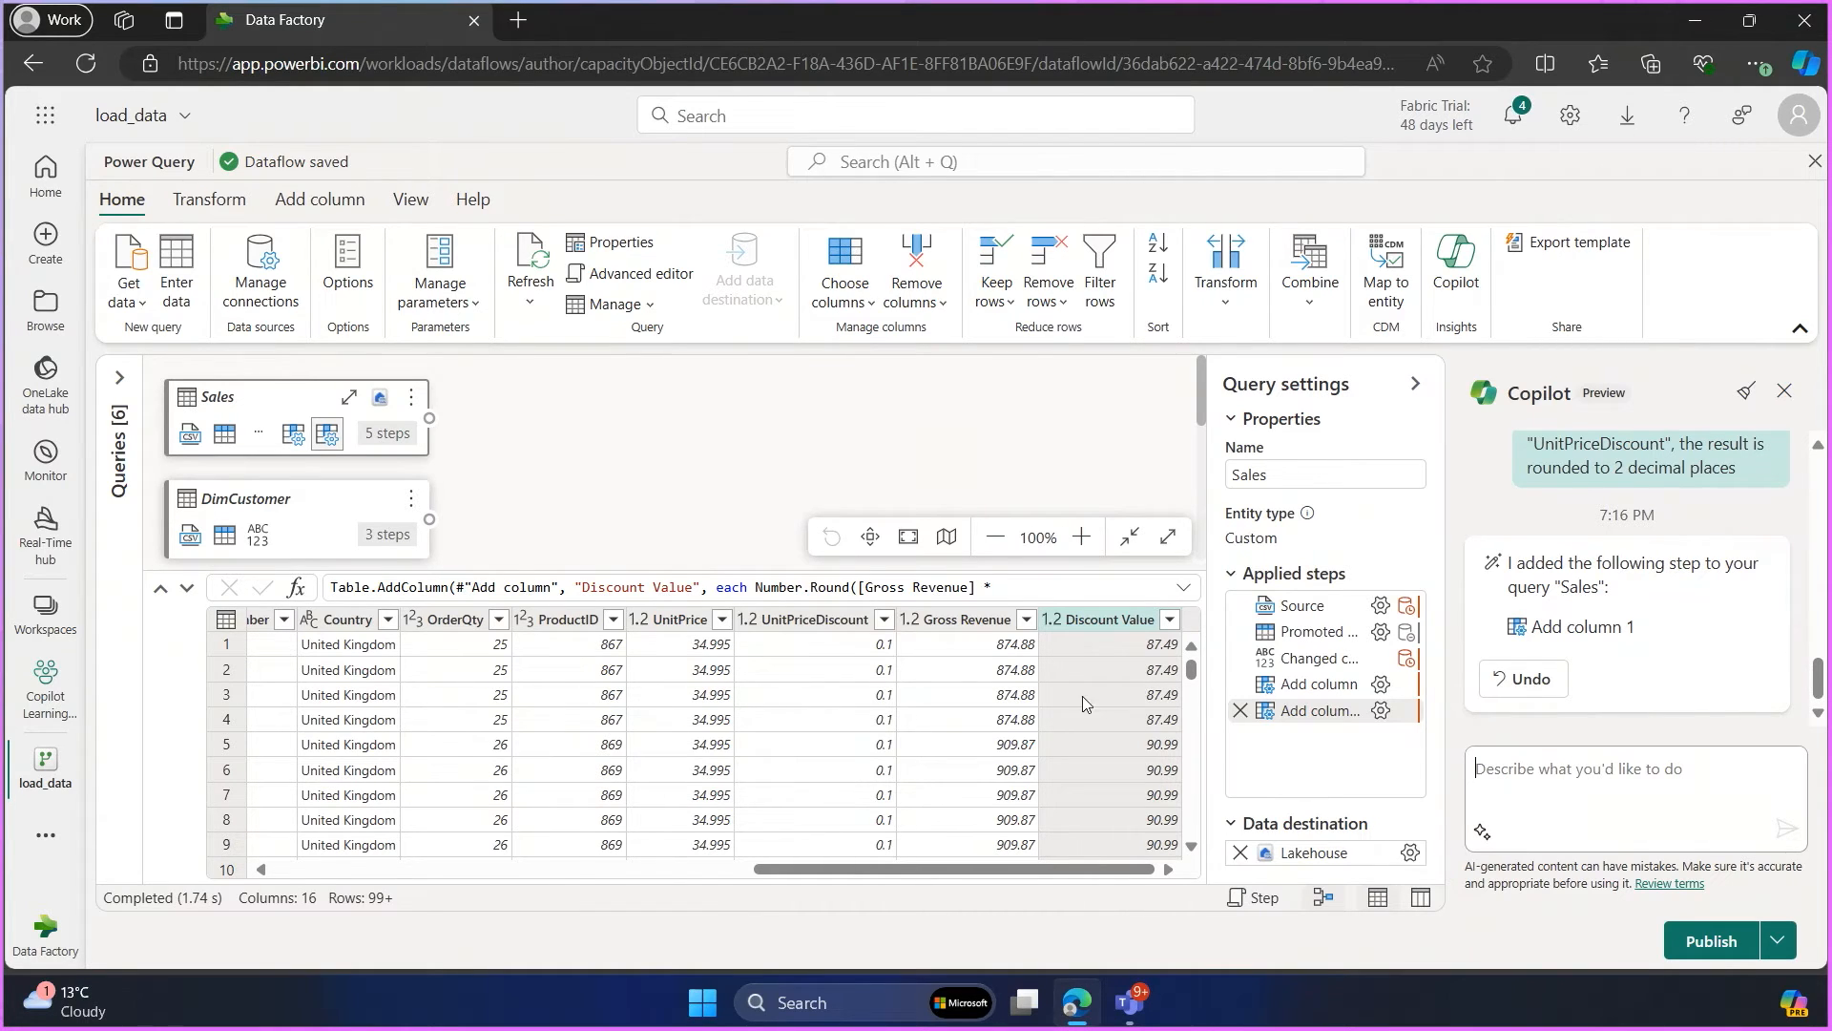
# Step: Ask Copilot to "Add a column for 'Net Revenue'" to the Sales query without specifying the calculation
pyautogui.click(1485, 786)
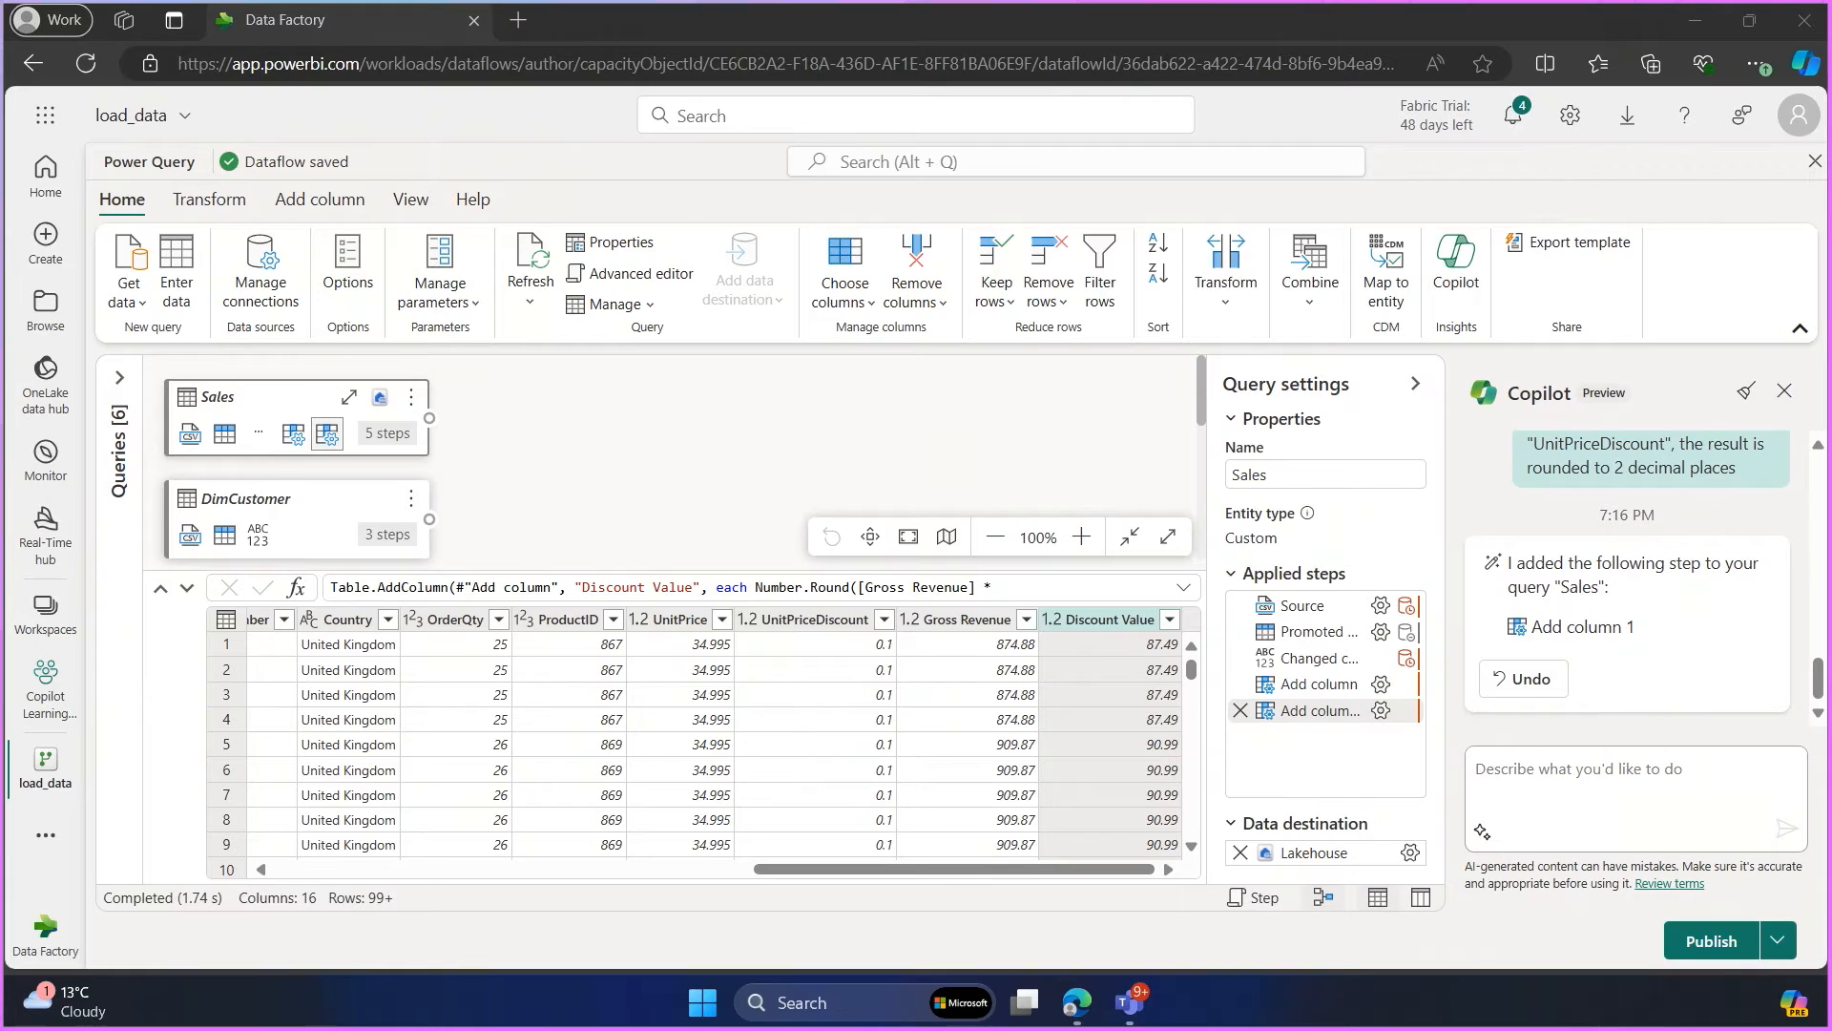
pyautogui.click(674, 494)
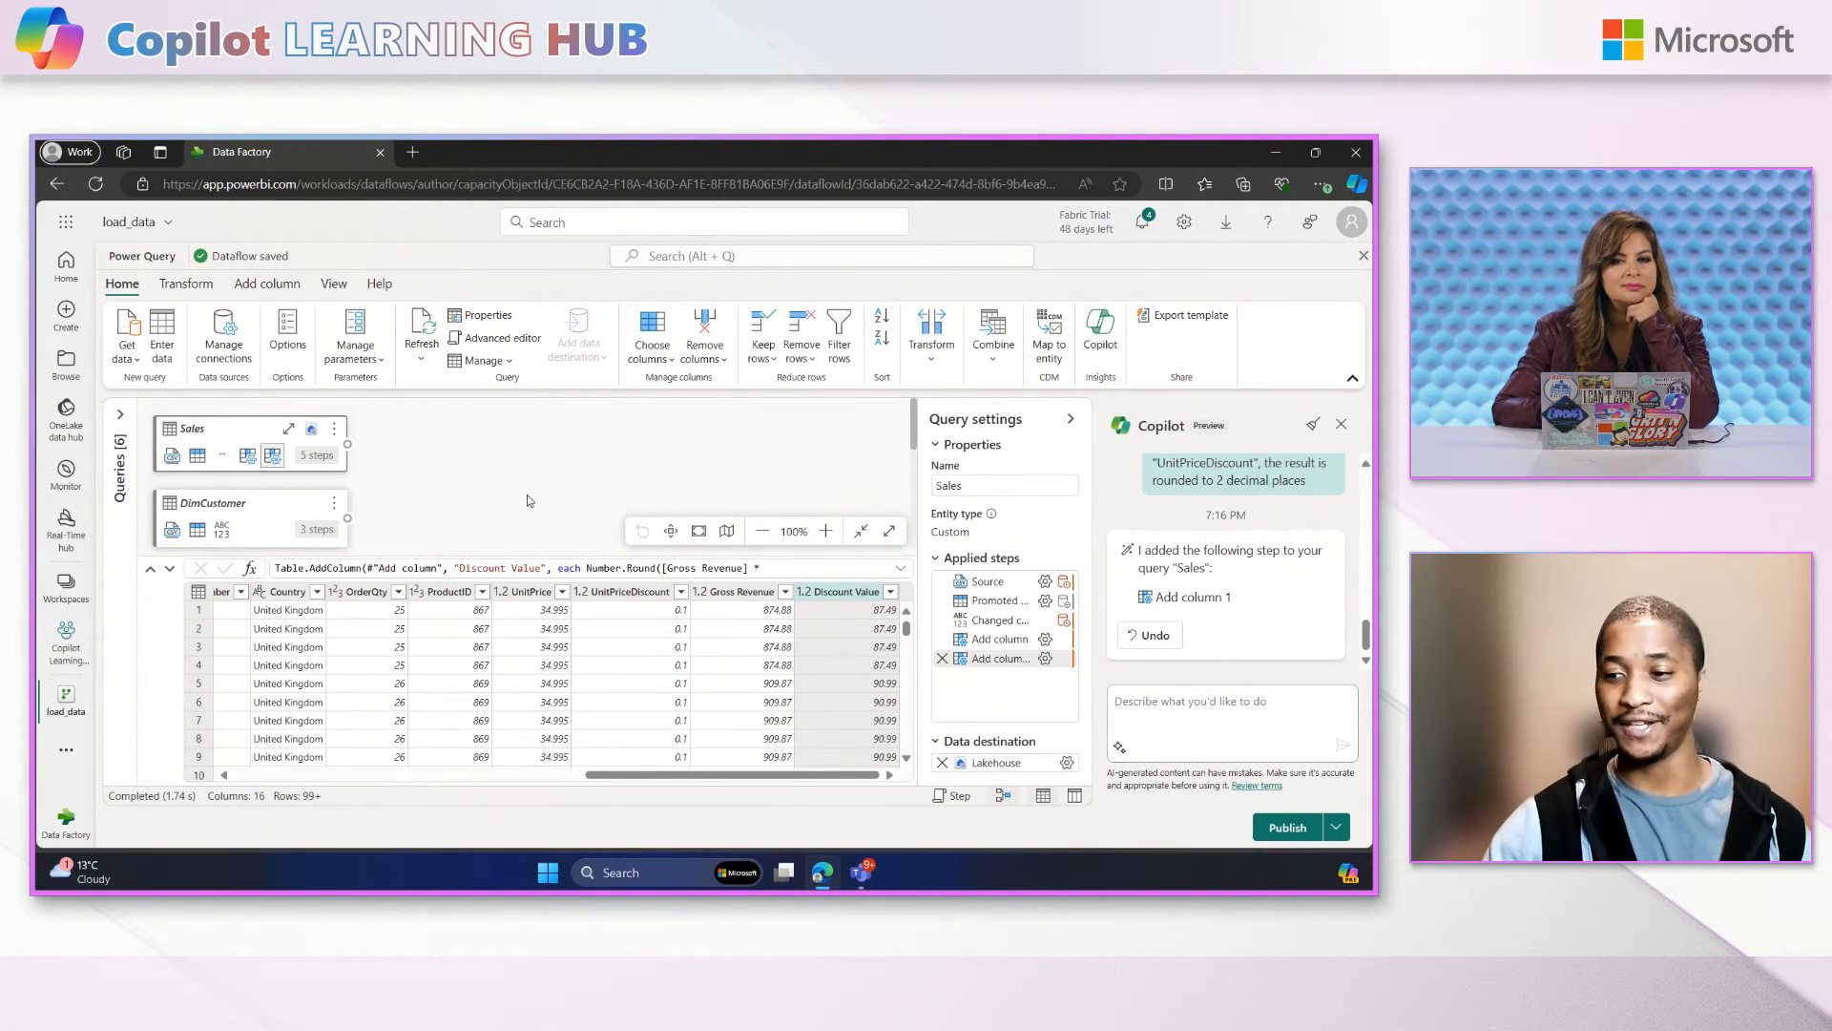
pyautogui.click(1117, 712)
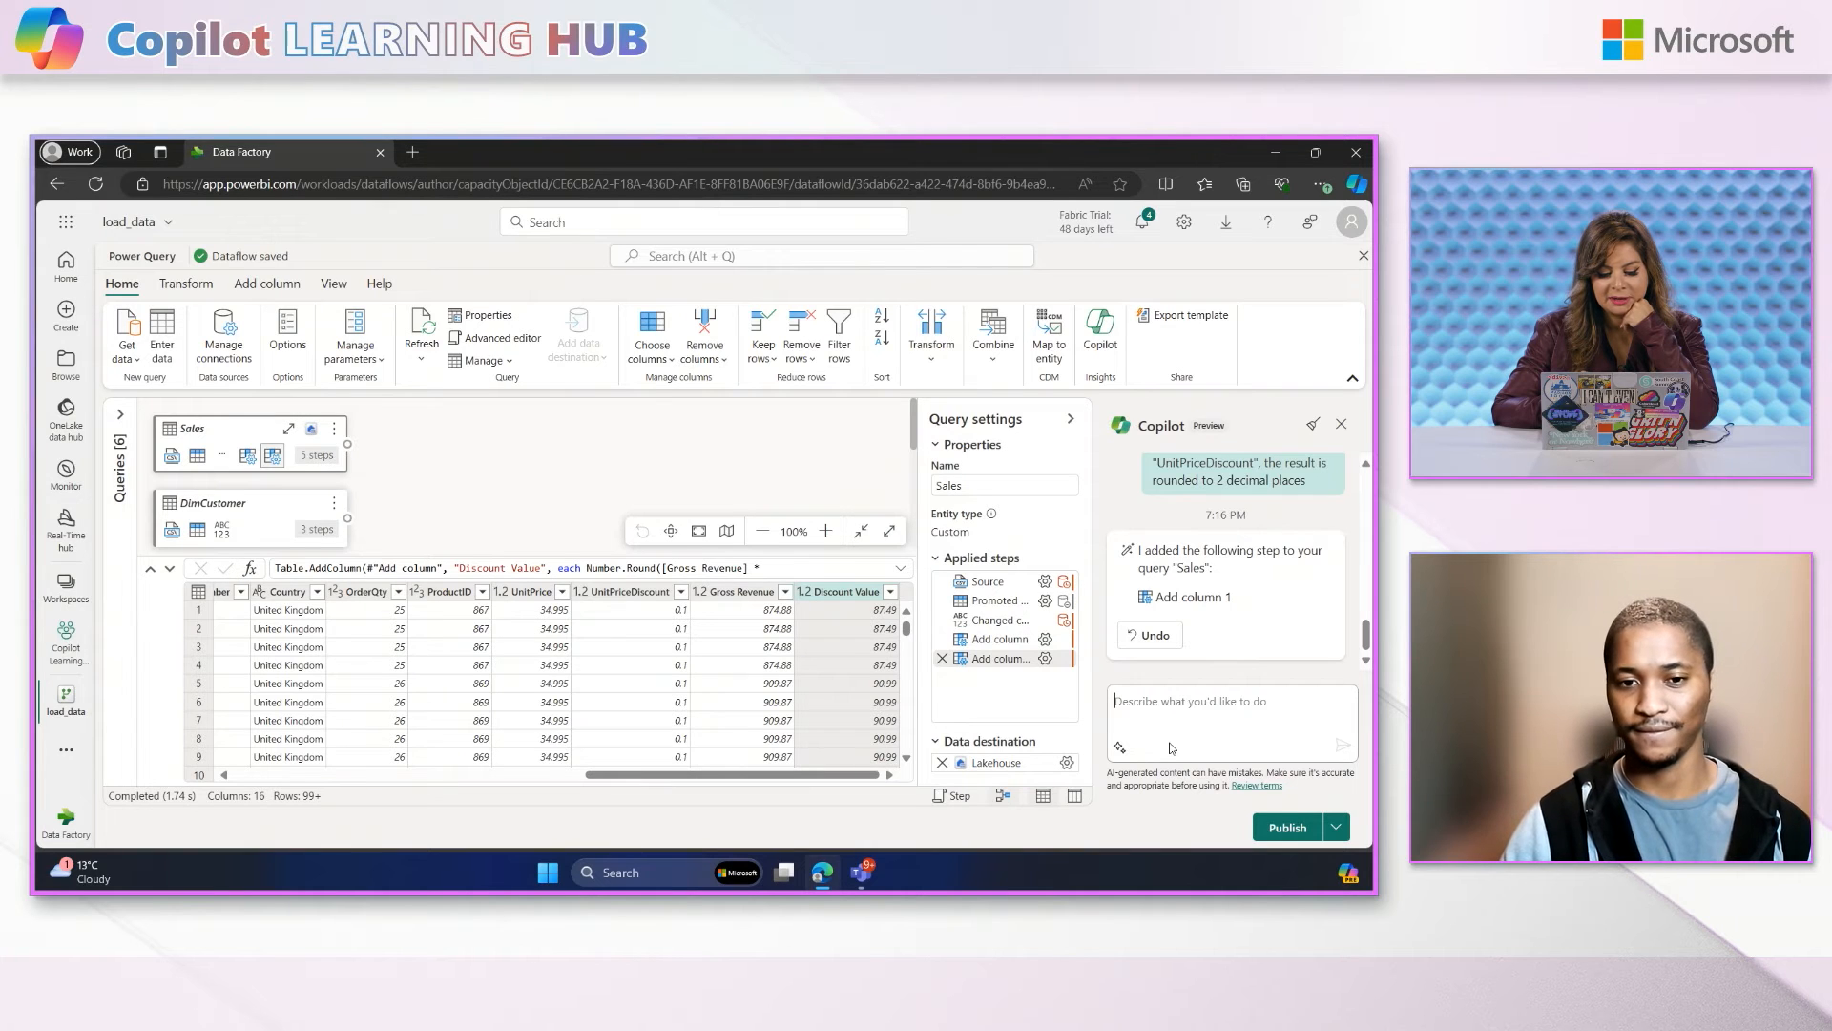
pyautogui.write('Add a')
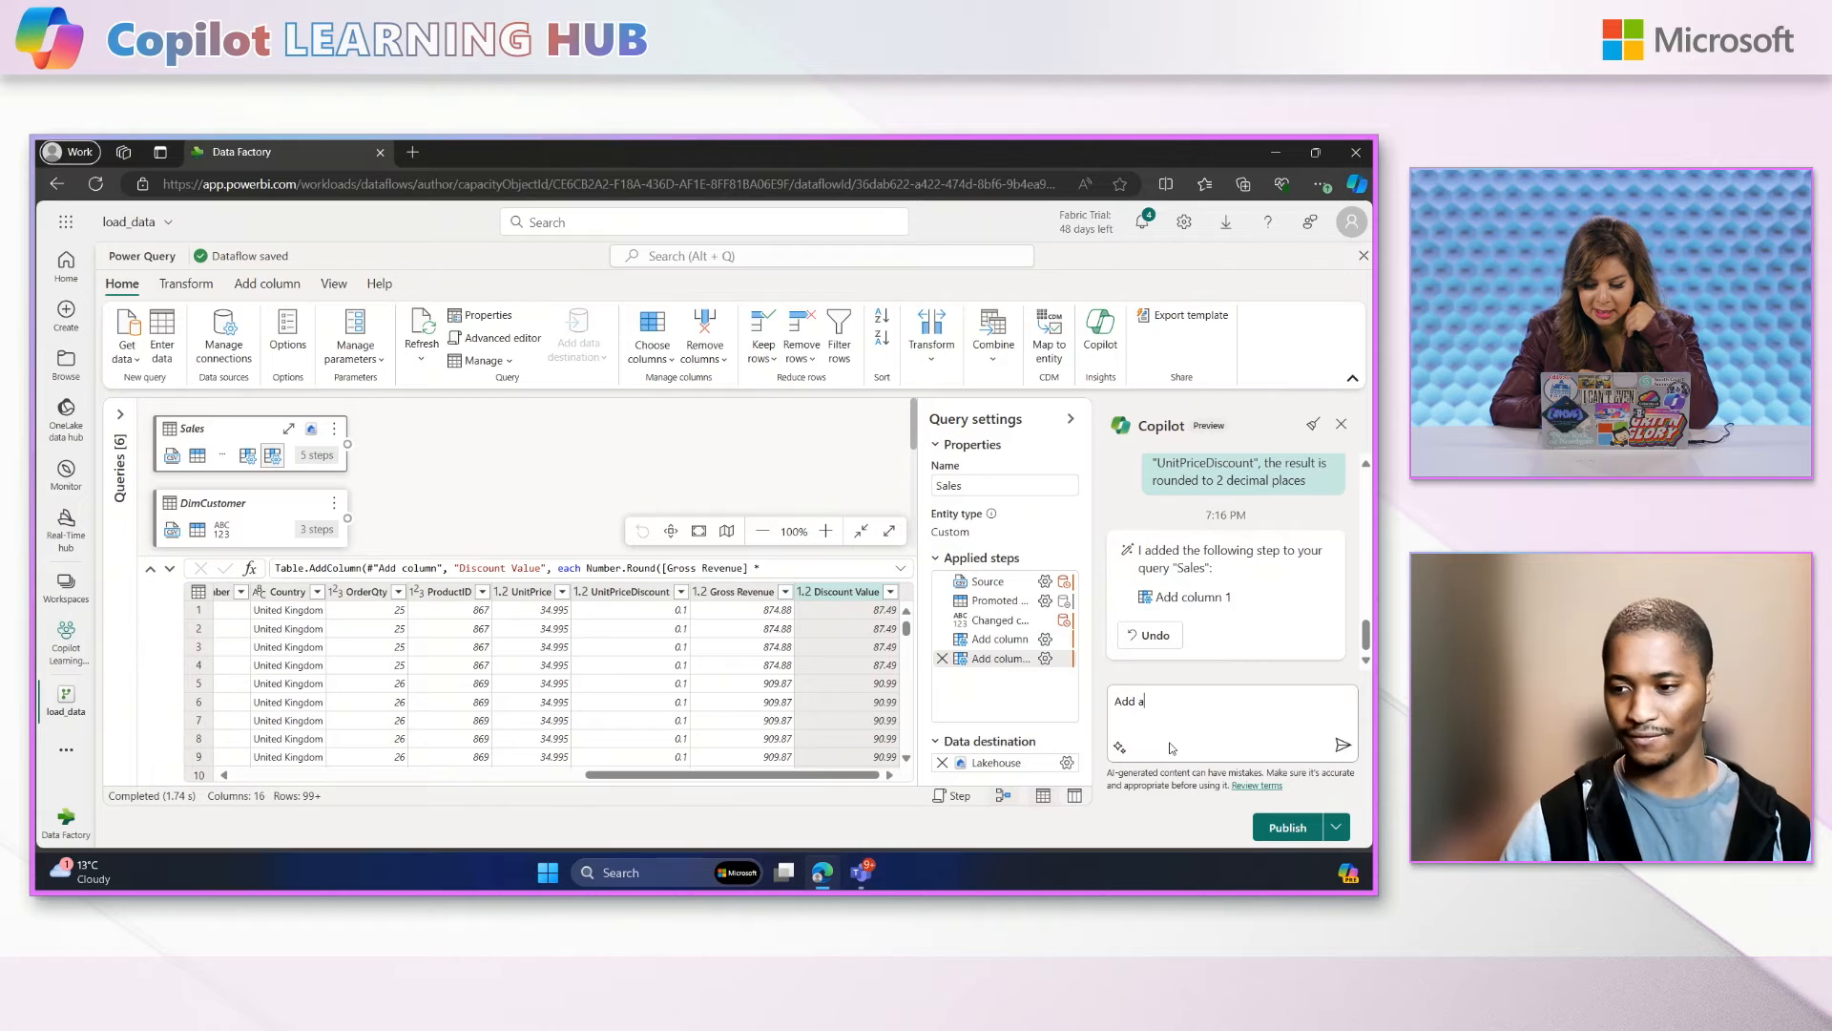
pyautogui.write(' col')
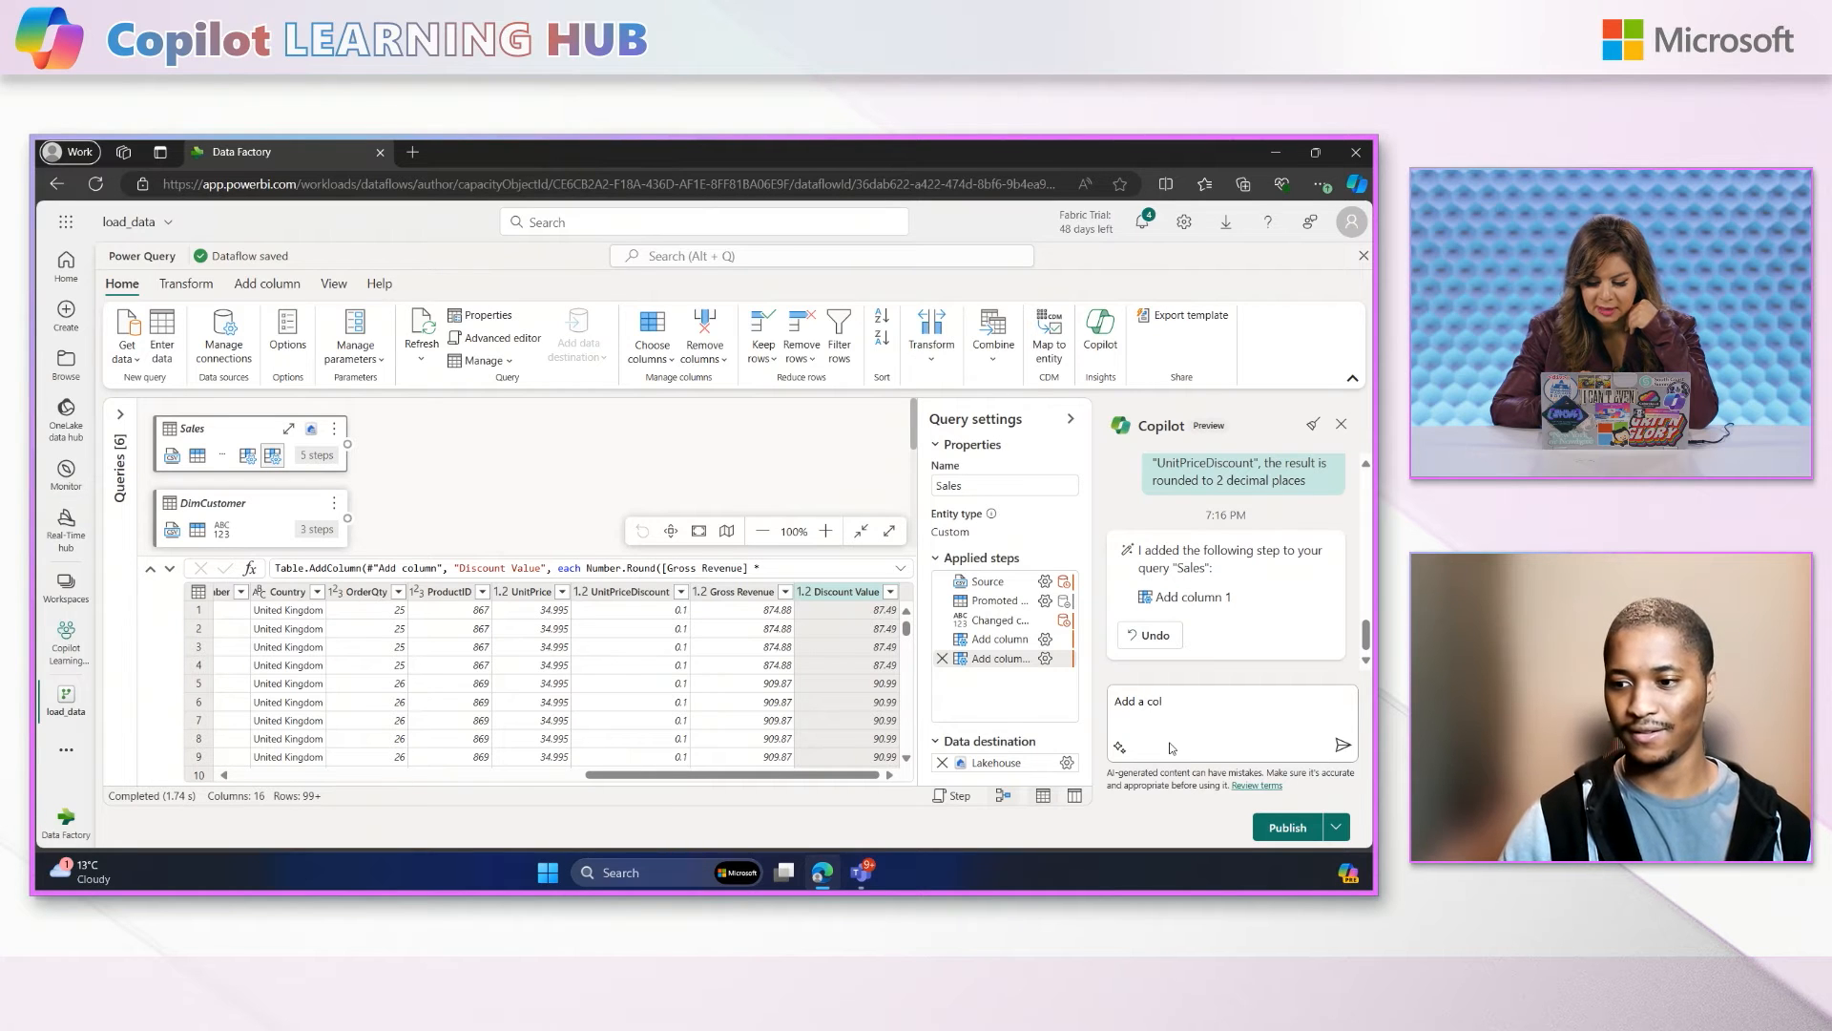
pyautogui.write('umn ')
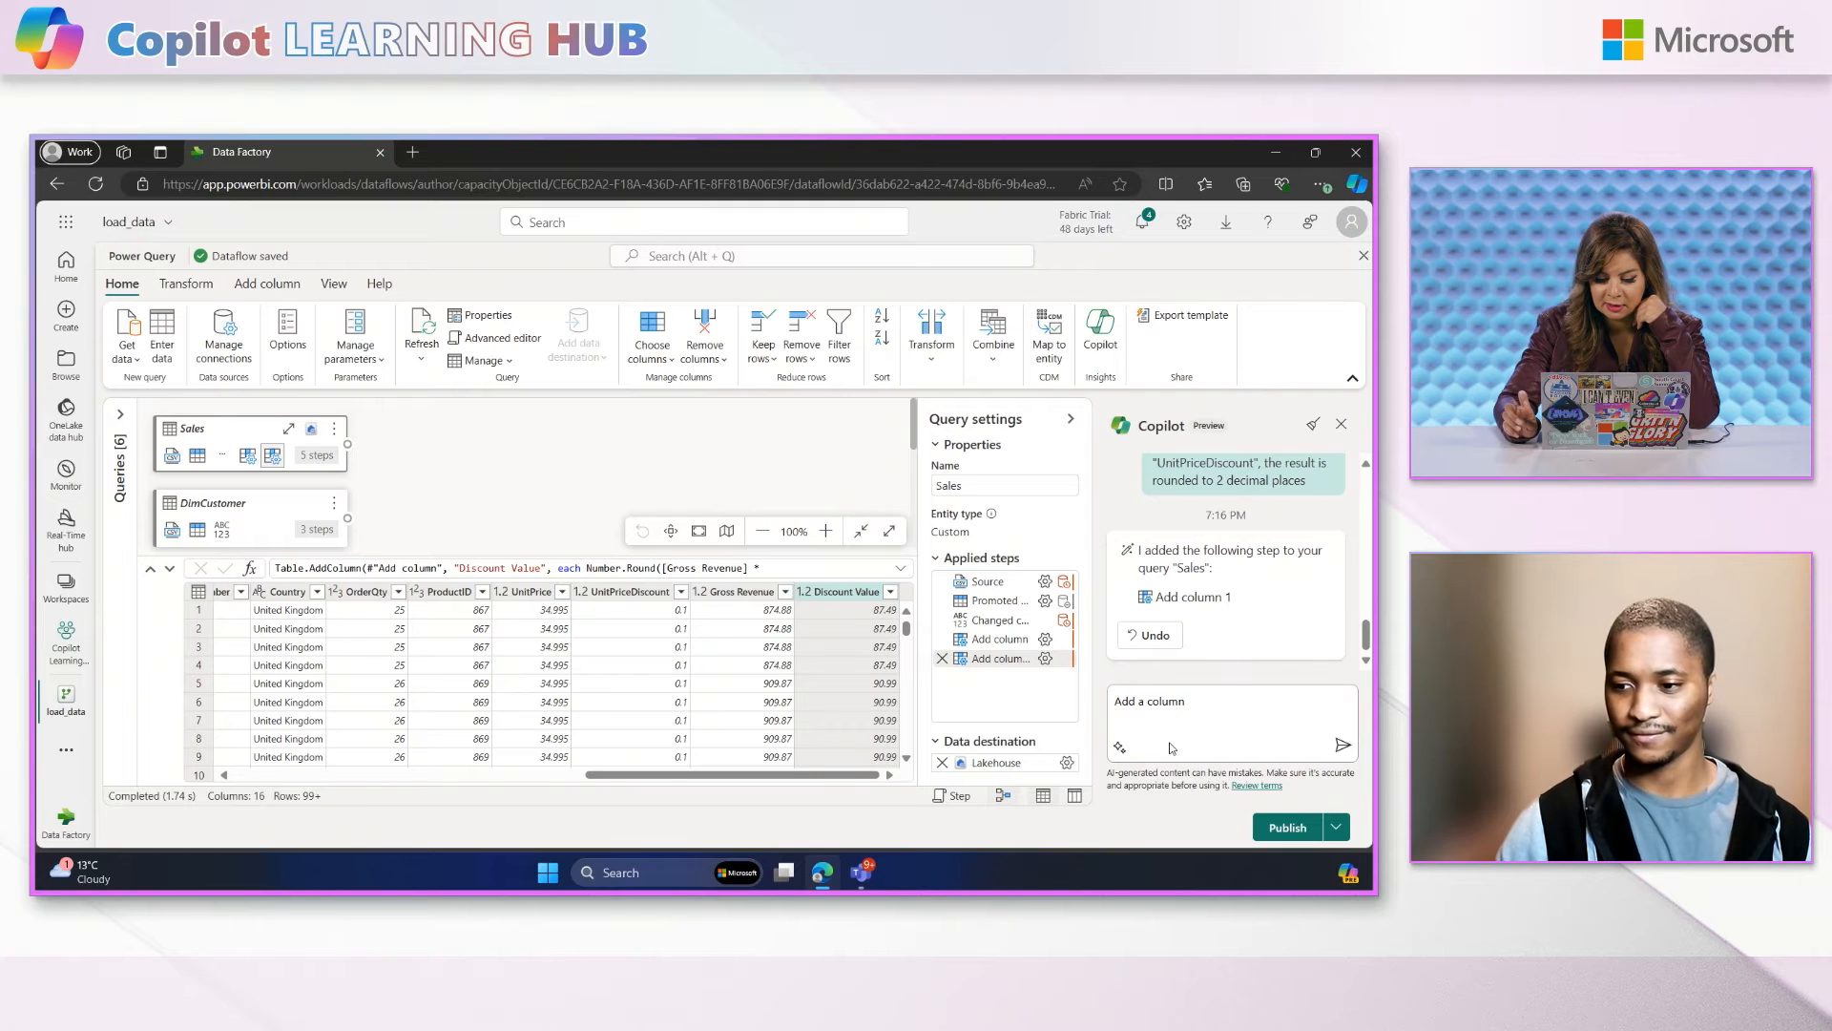
pyautogui.write('for "')
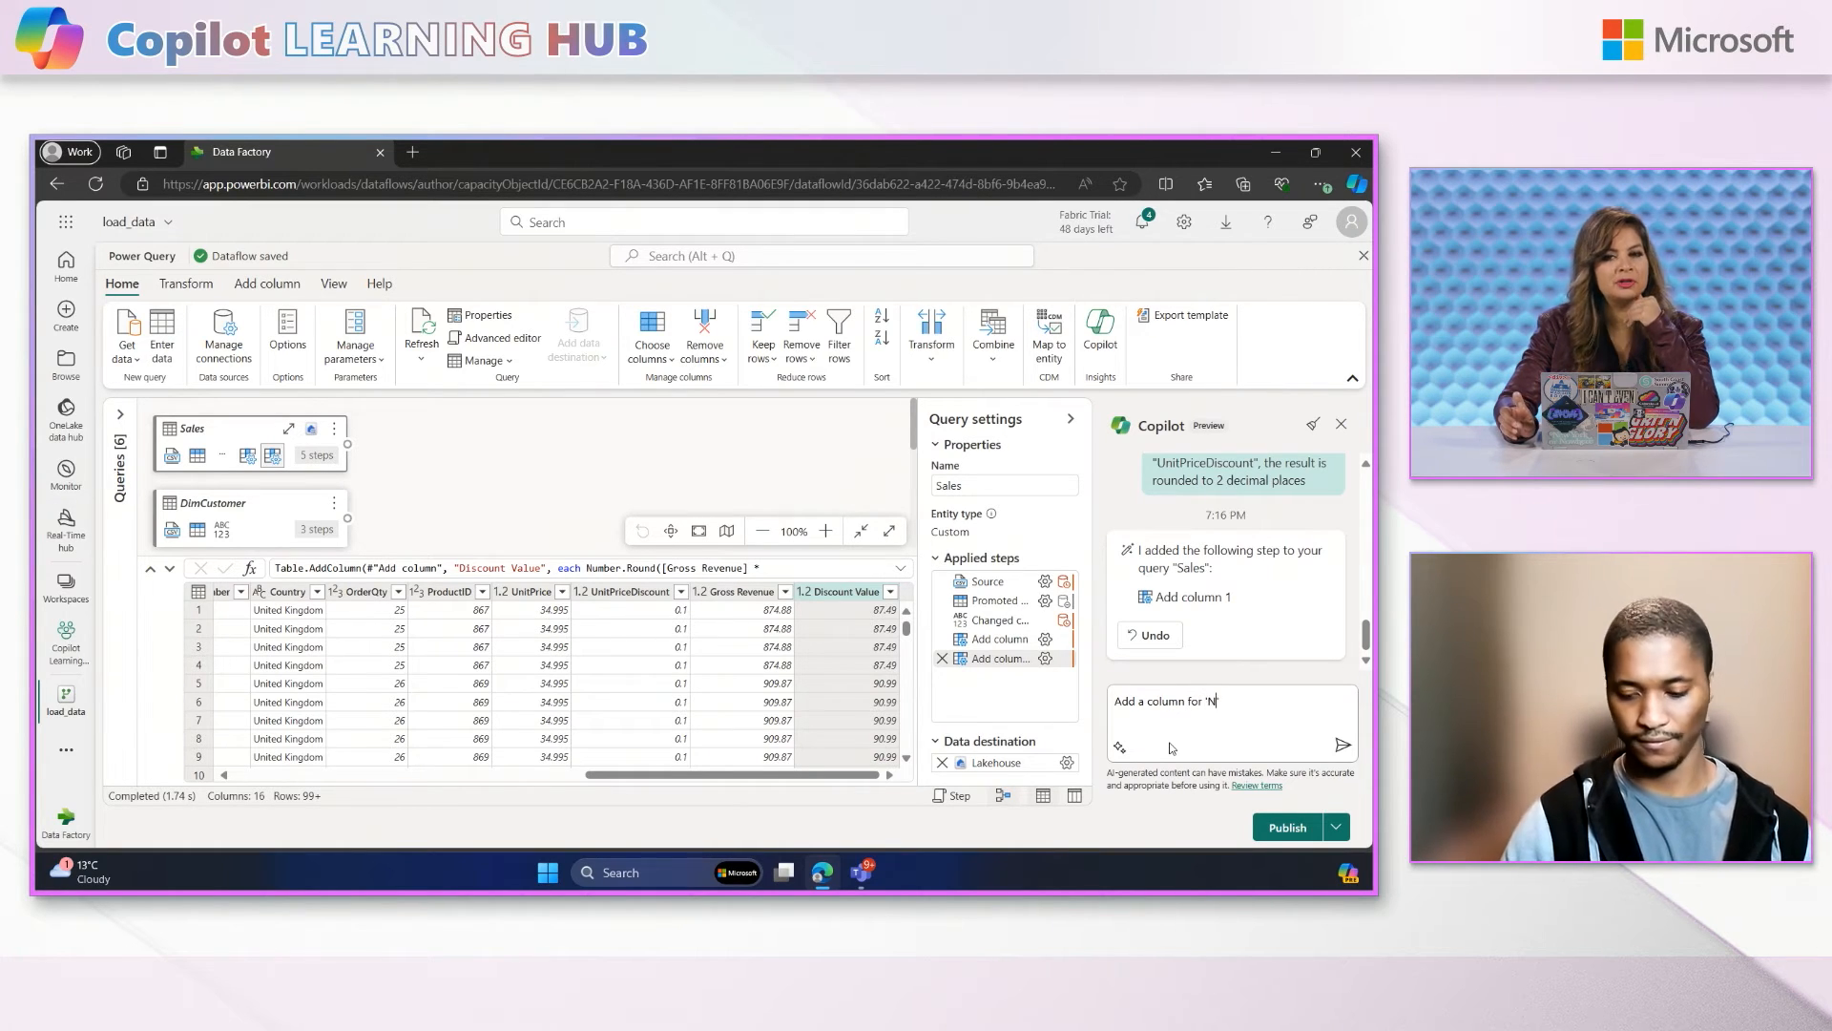
pyautogui.write('Net Reven')
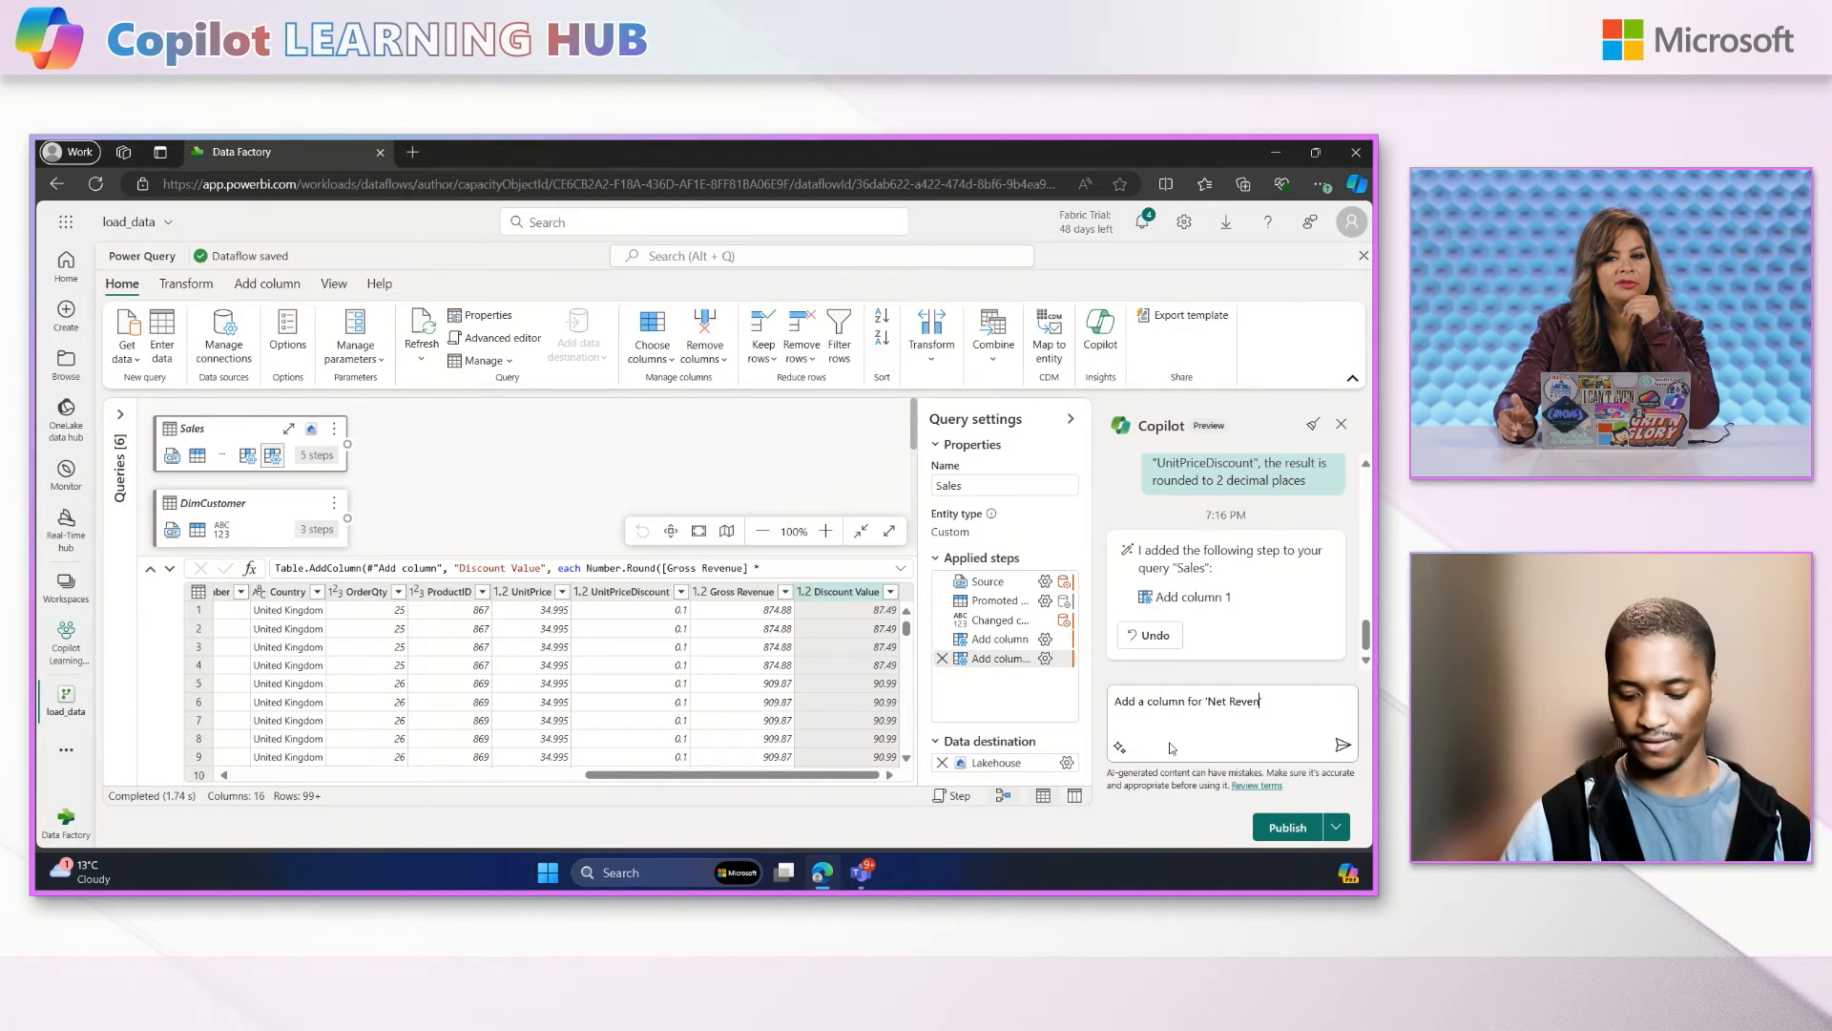
pyautogui.write("ue'")
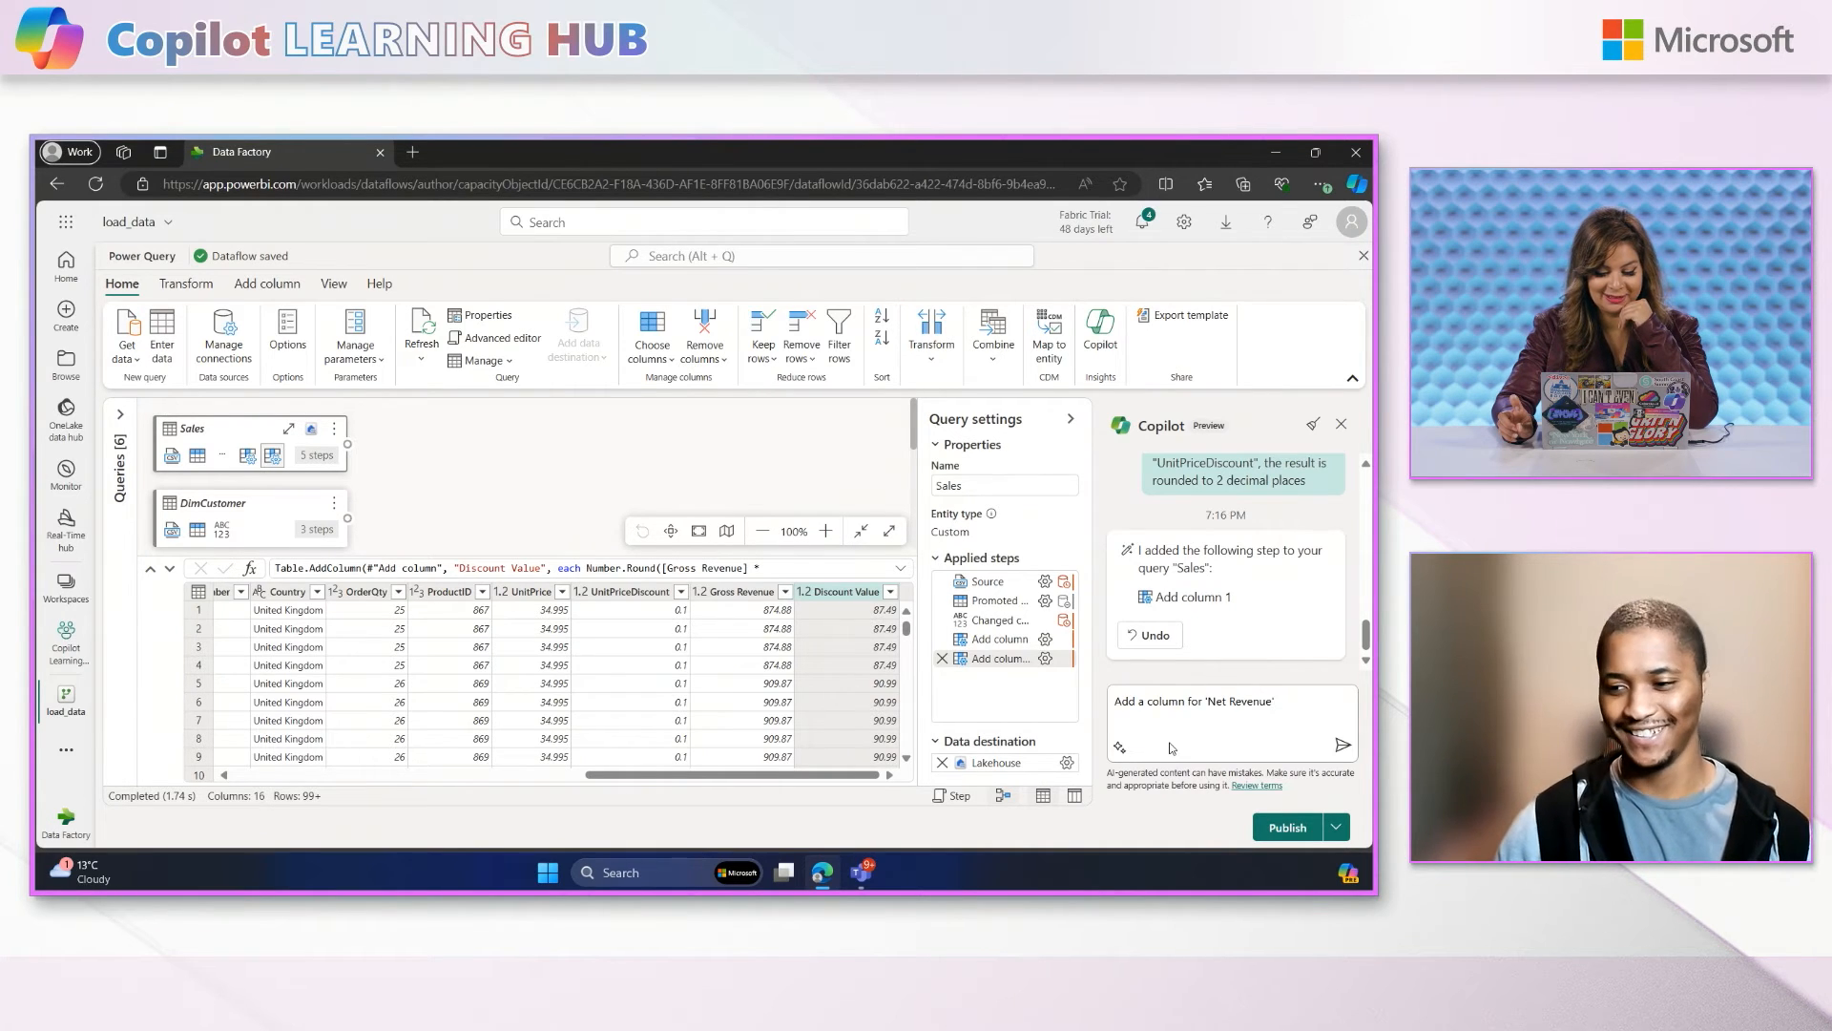
pyautogui.press('Return')
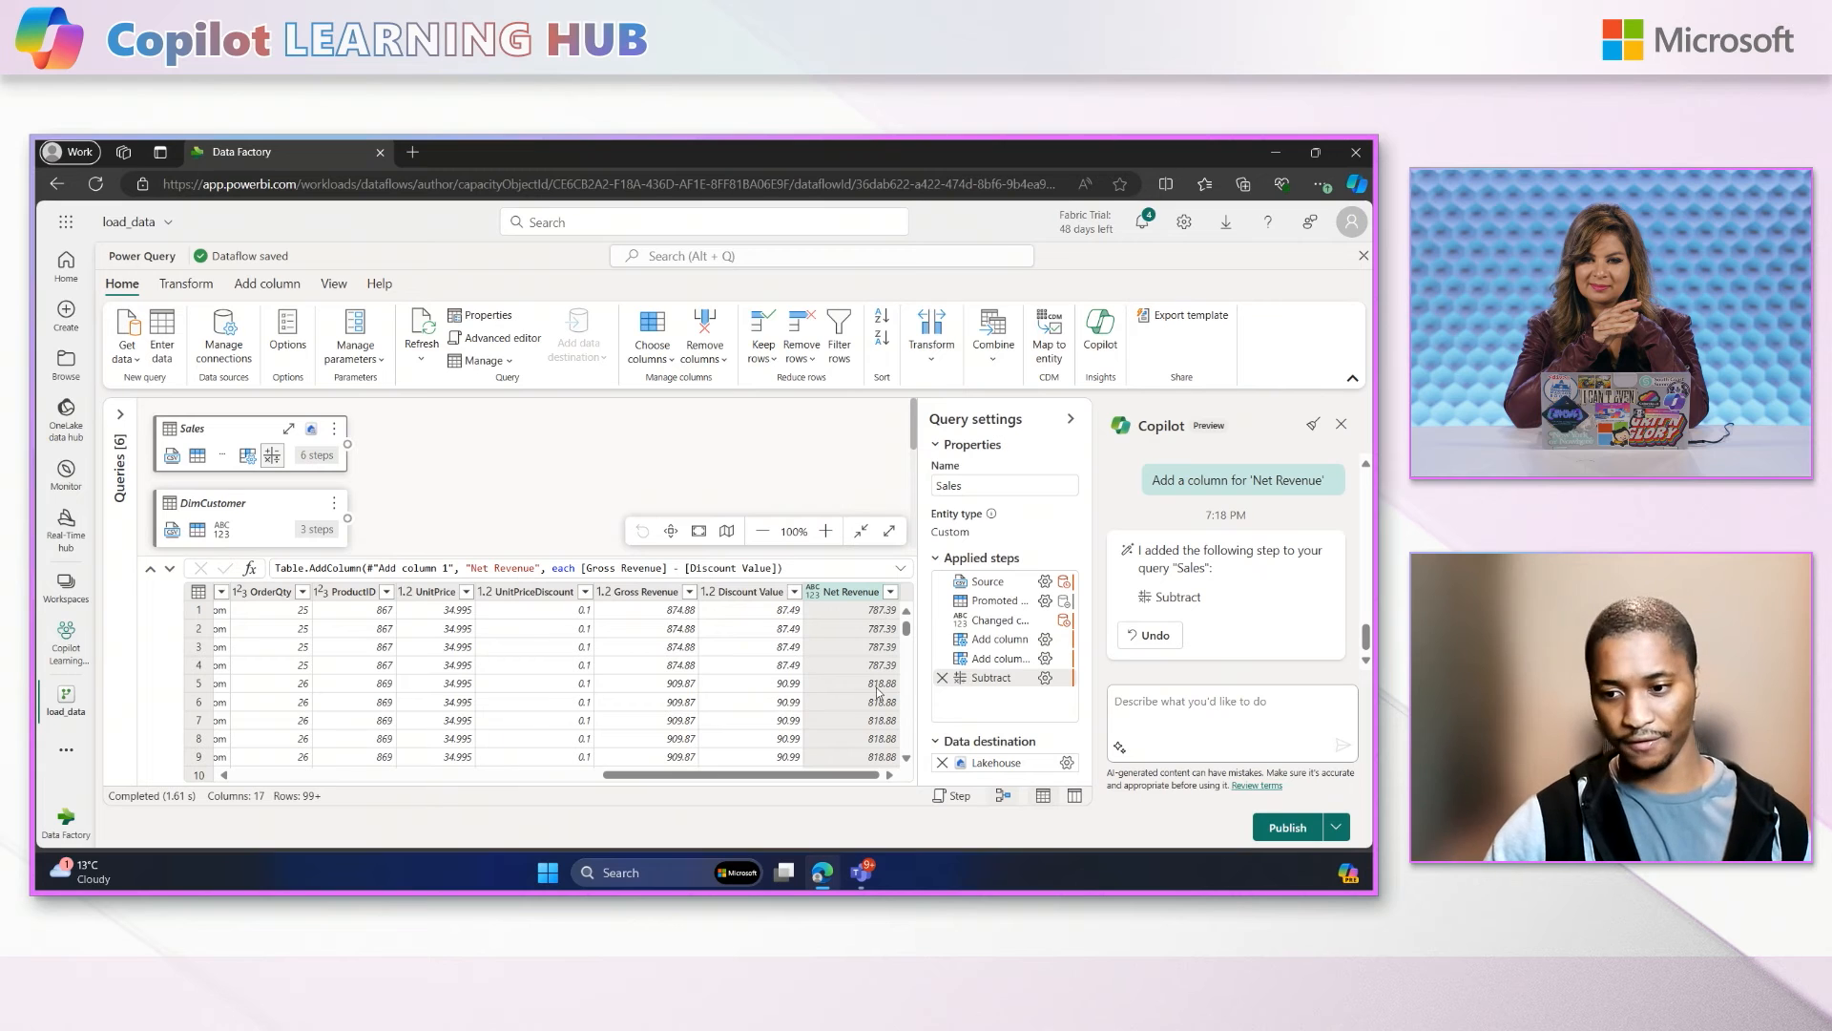
# Step: Change the data type of the Net Revenue column to Decimal number
pyautogui.rightClick(844, 600)
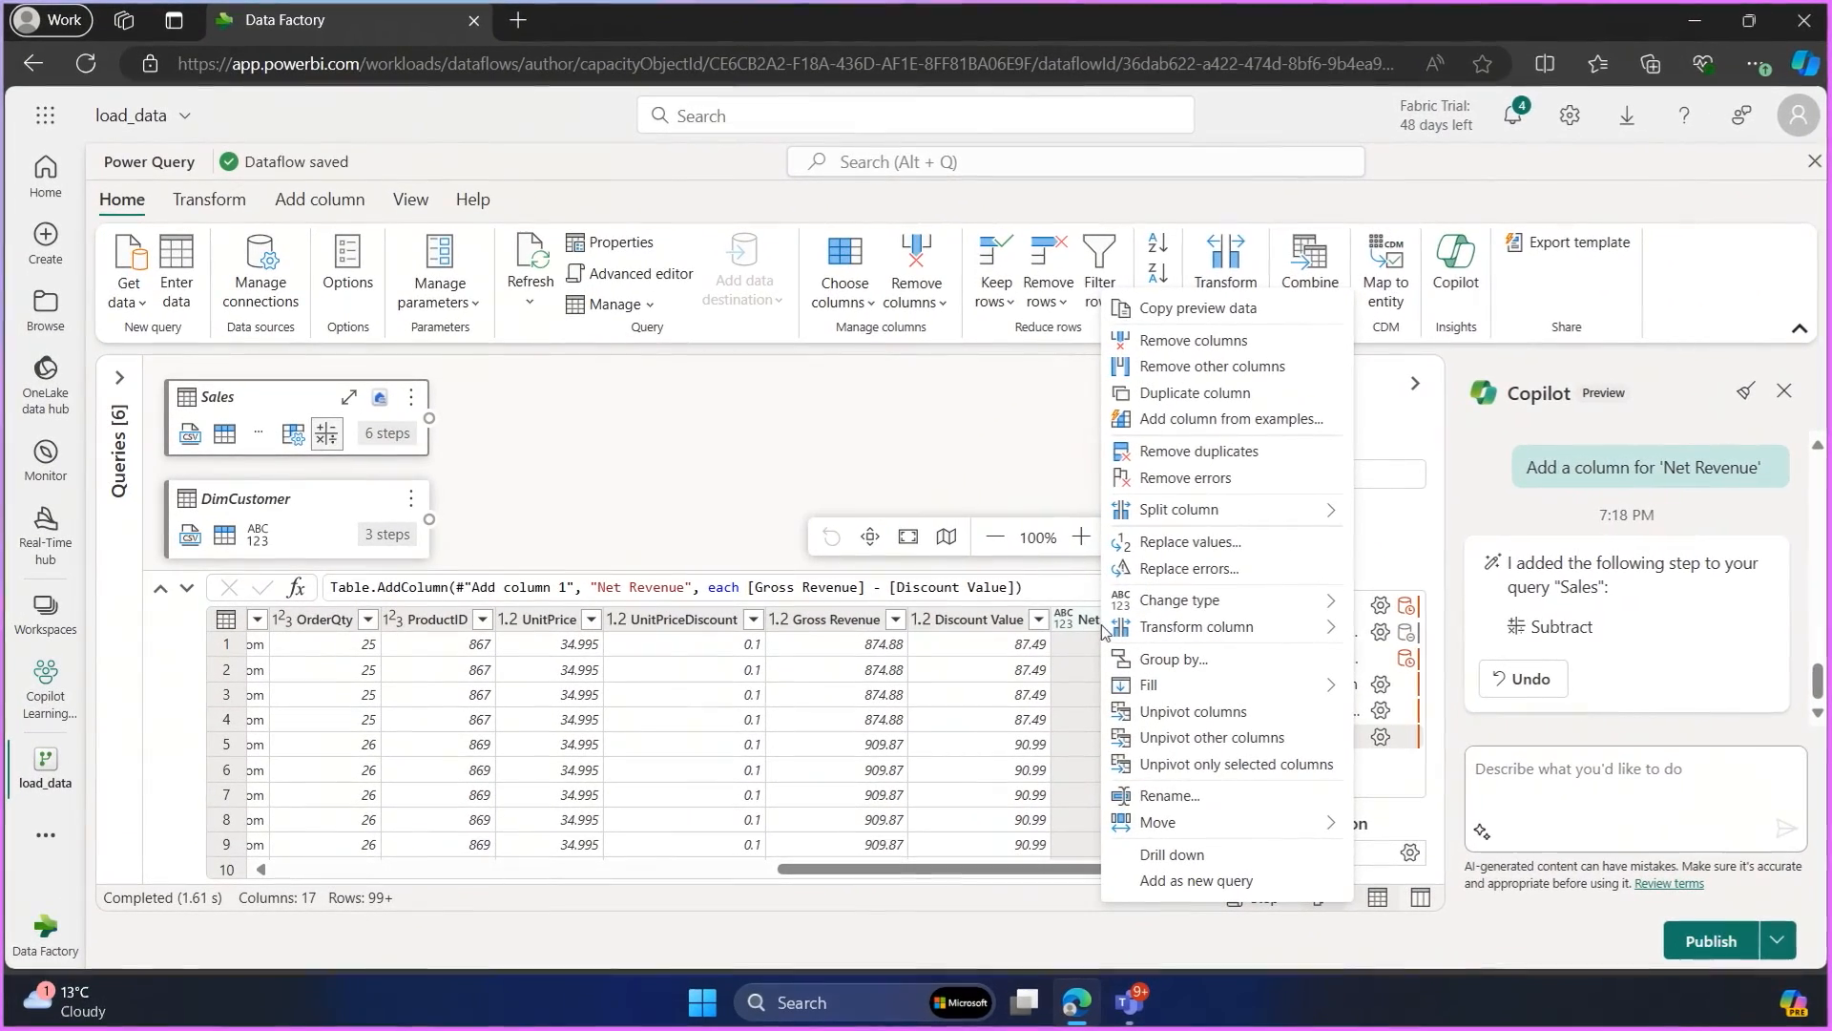
pyautogui.rightClick(1084, 624)
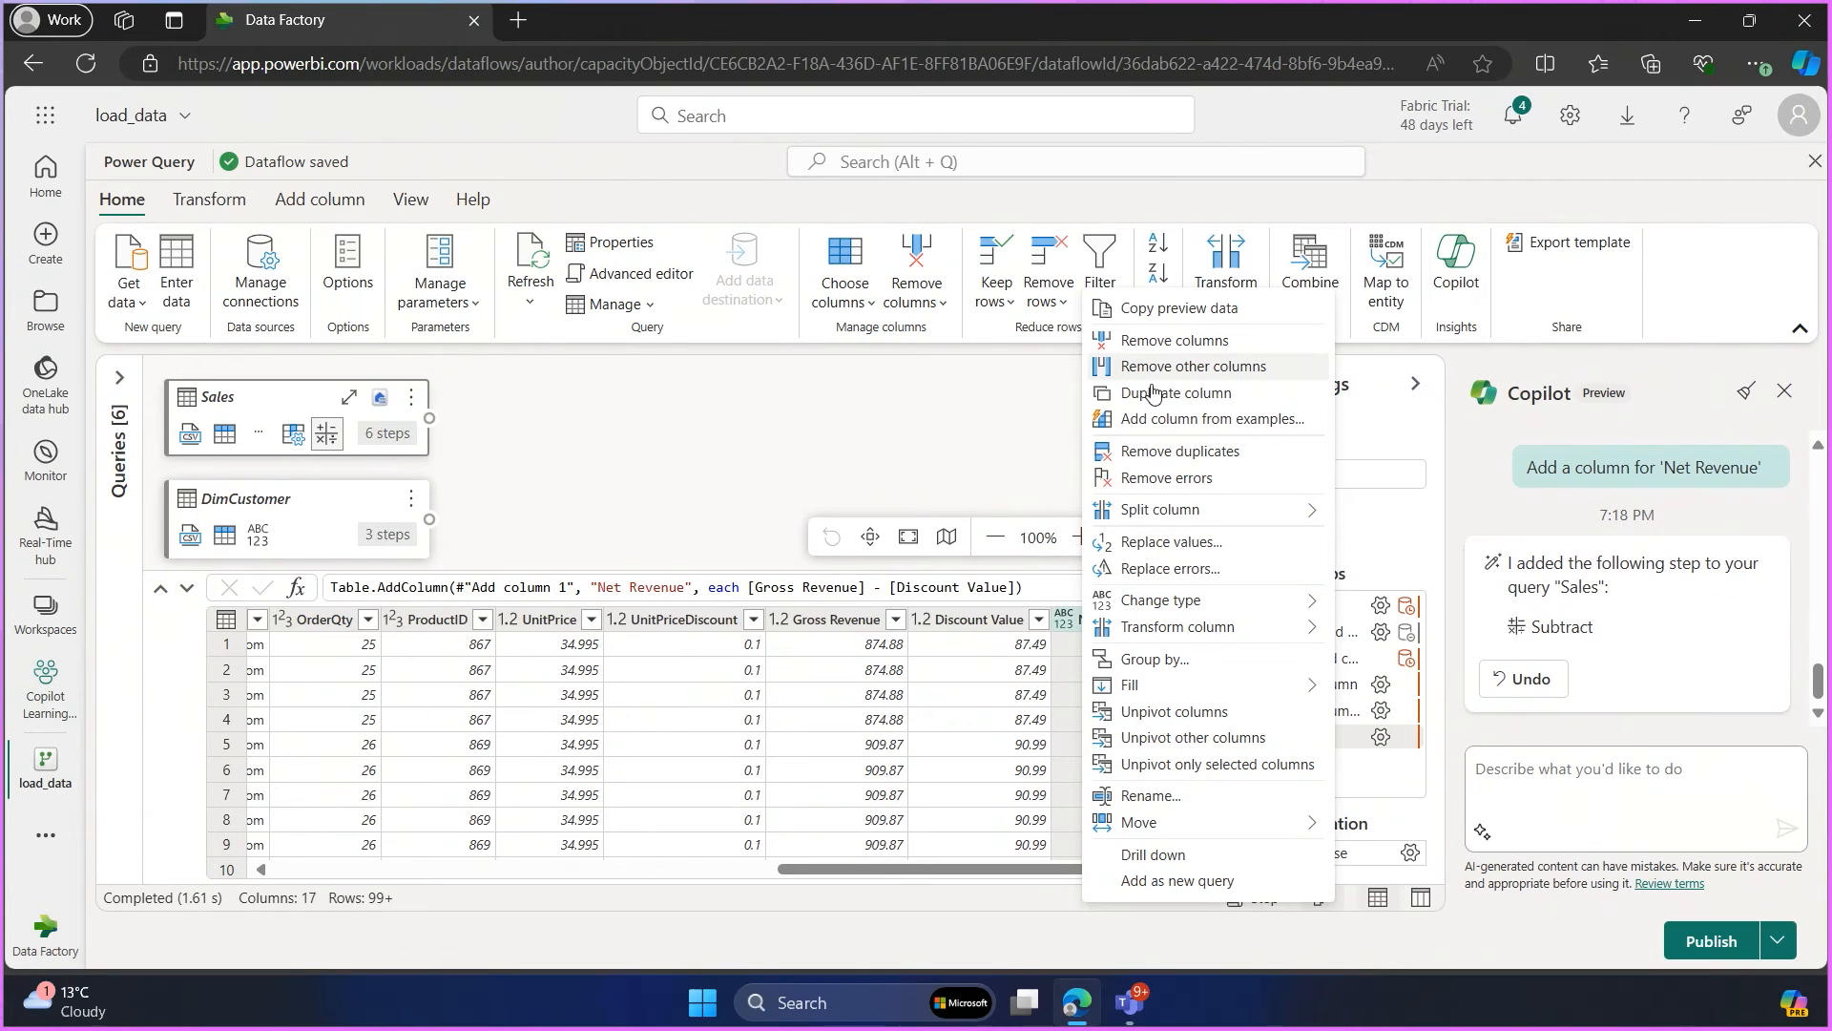
pyautogui.moveTo(1125, 603)
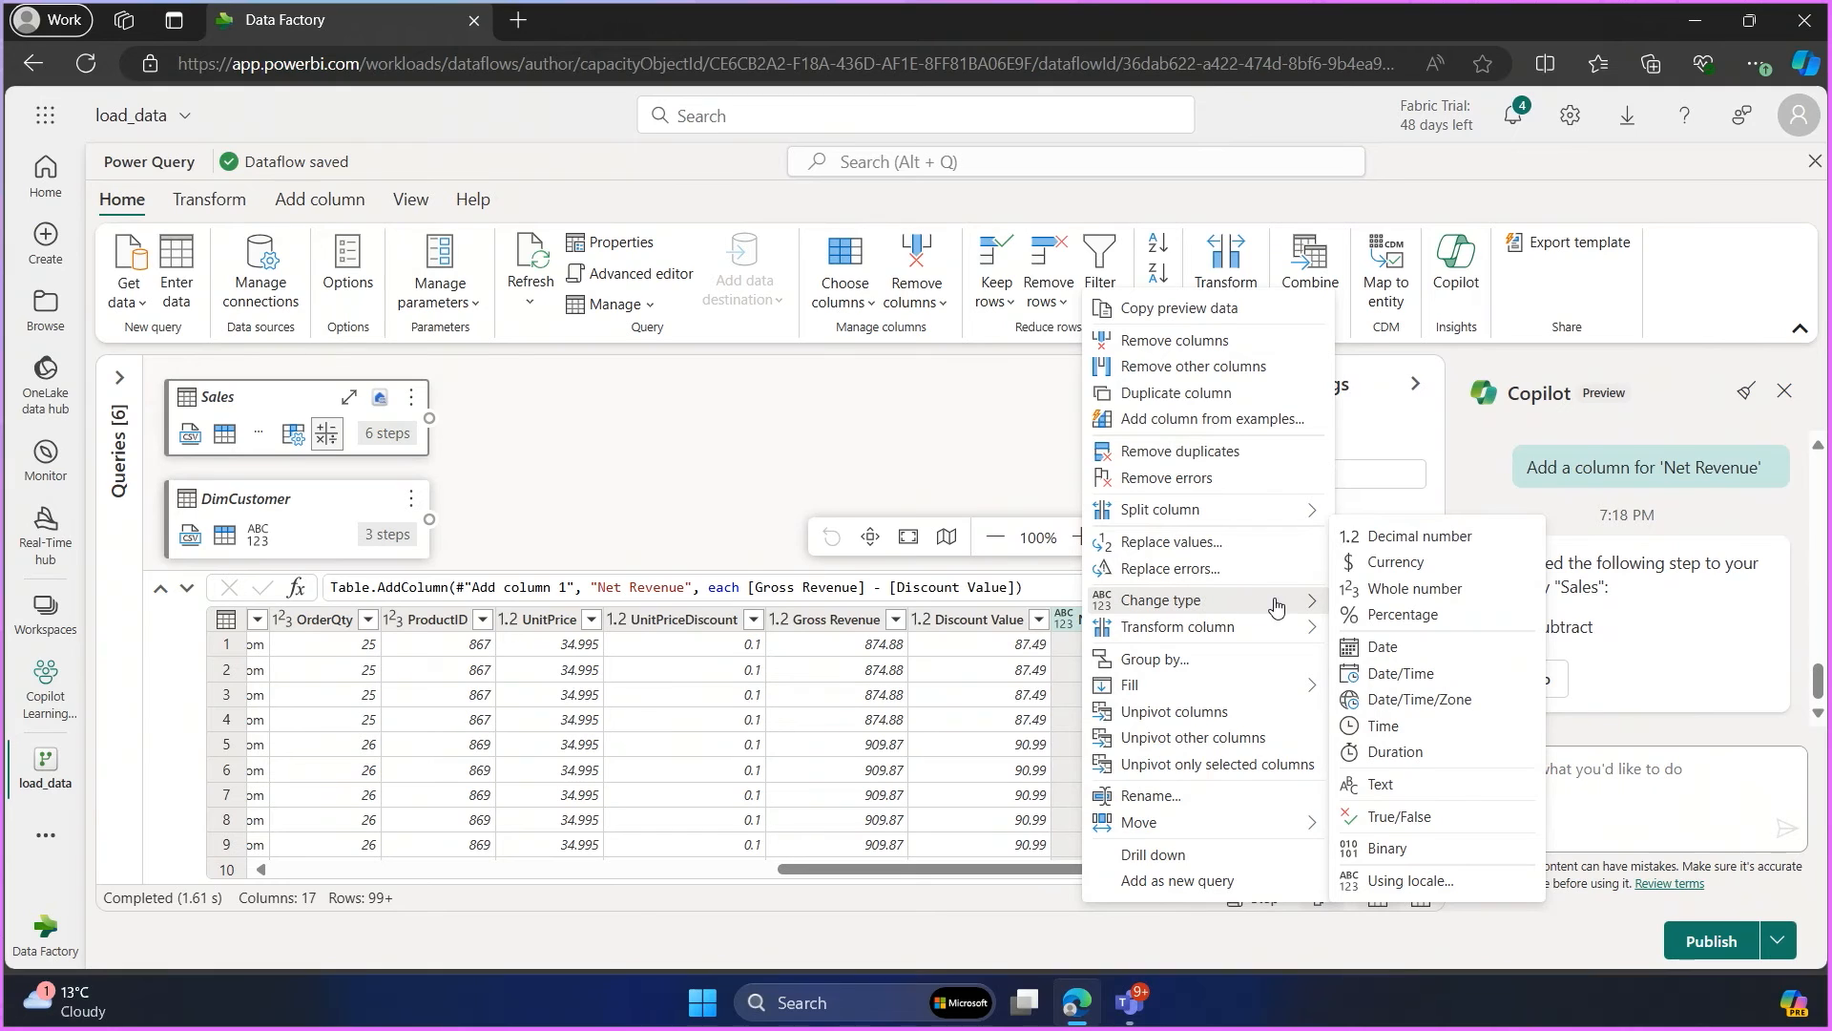
pyautogui.click(1447, 537)
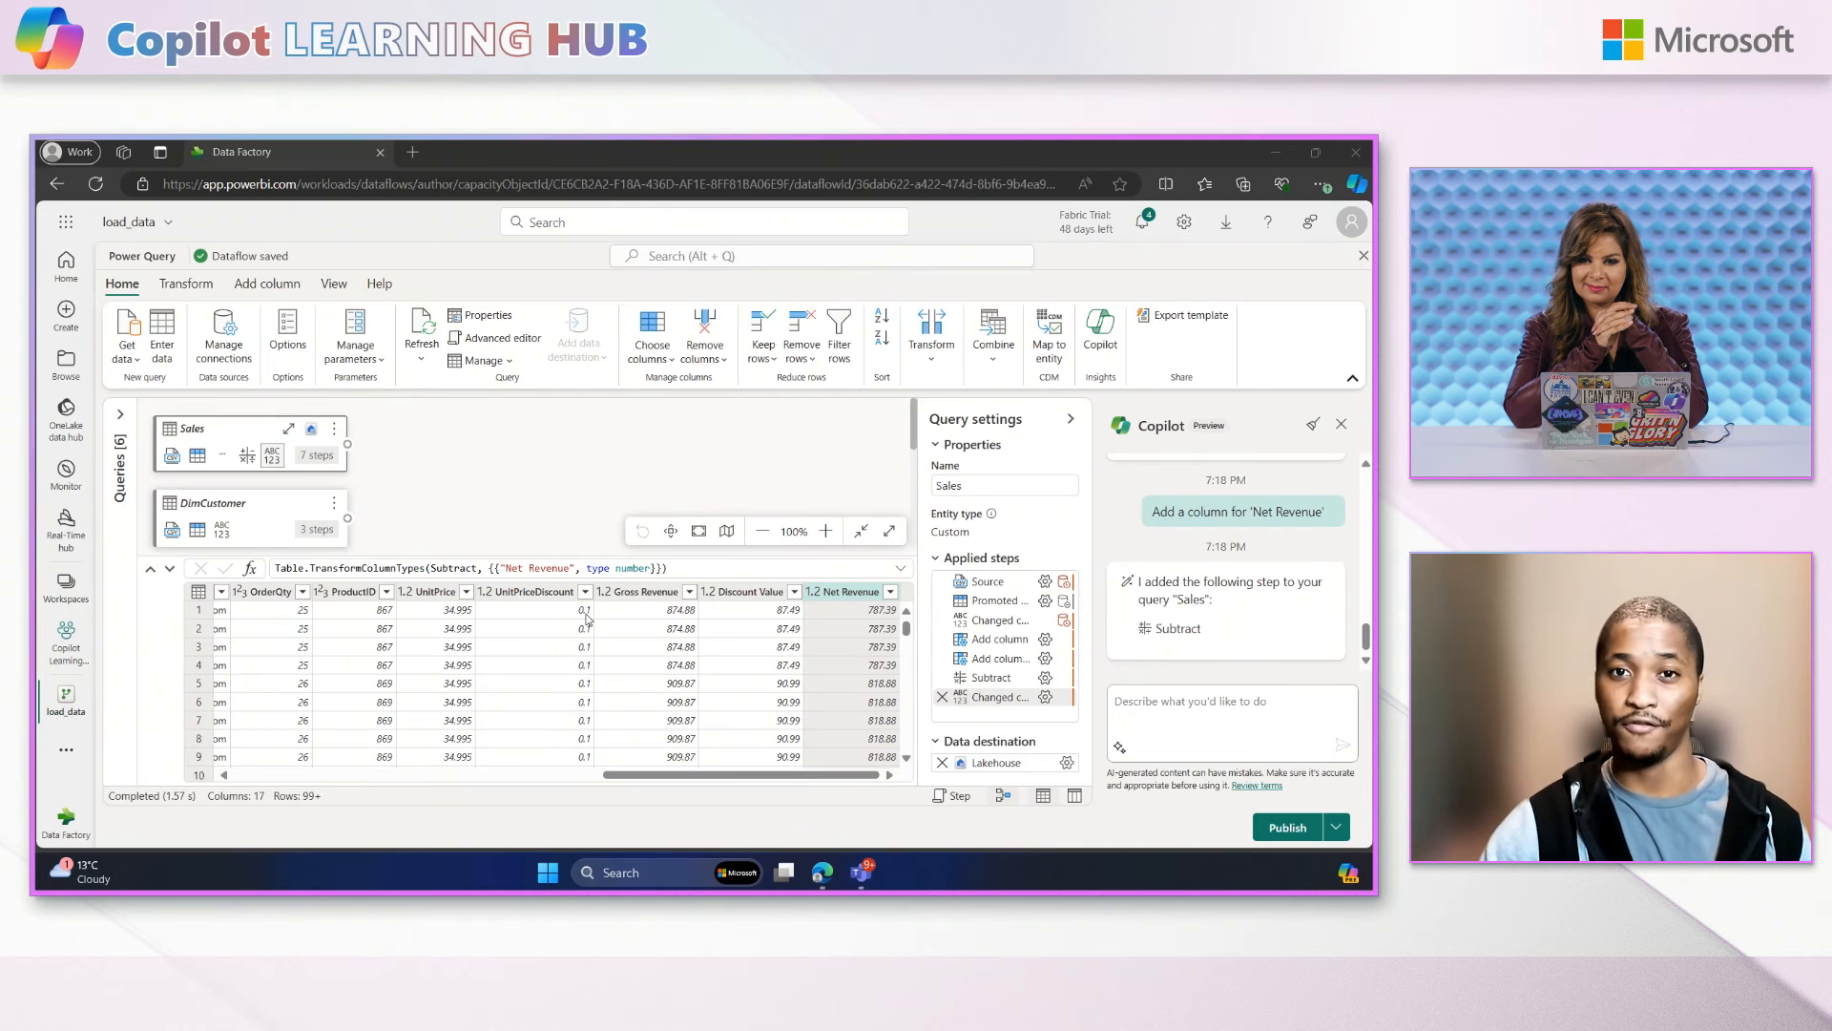
# Step: Have Copilot add a "Days to Ship" column as the whole-number difference between "ShipDate" and "OrderDate", and compare its values with both date columns
pyautogui.click(1194, 710)
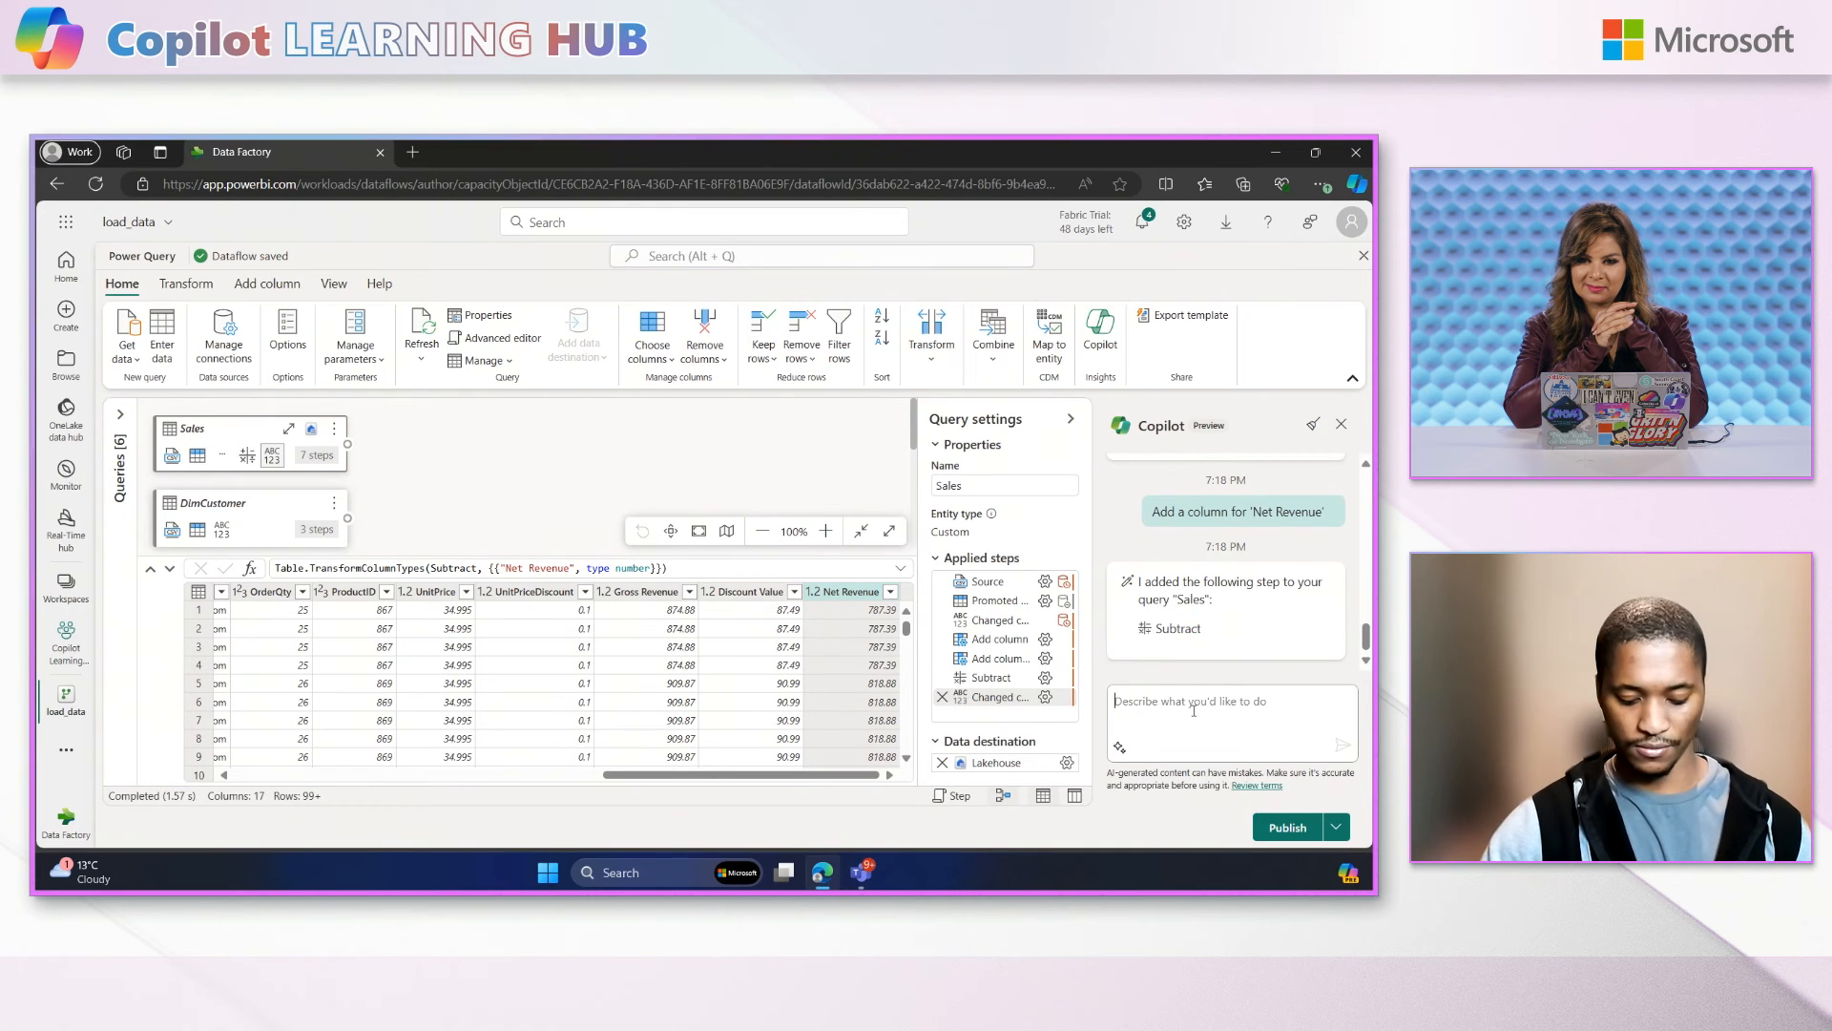
pyautogui.write('Add a column "Days to Ship" that is a difference between "ShipDate" and "OrderDate", the result is a whole number.')
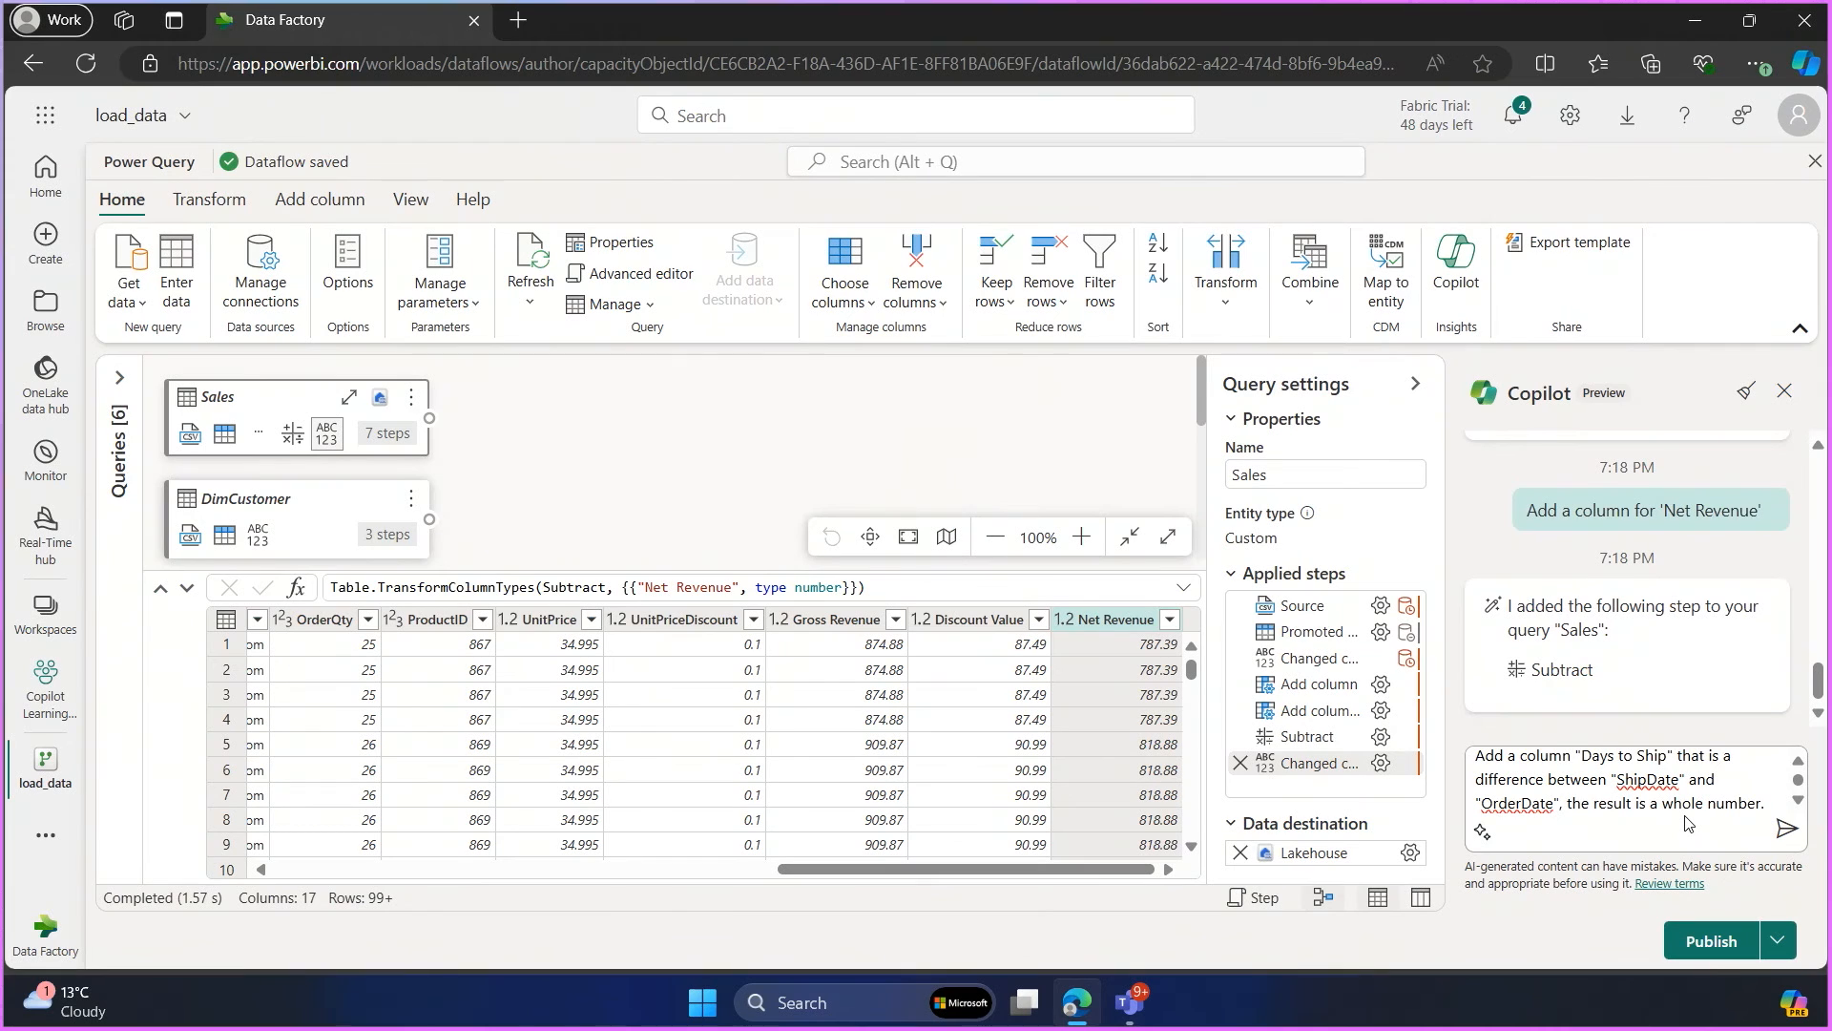
pyautogui.press('Return')
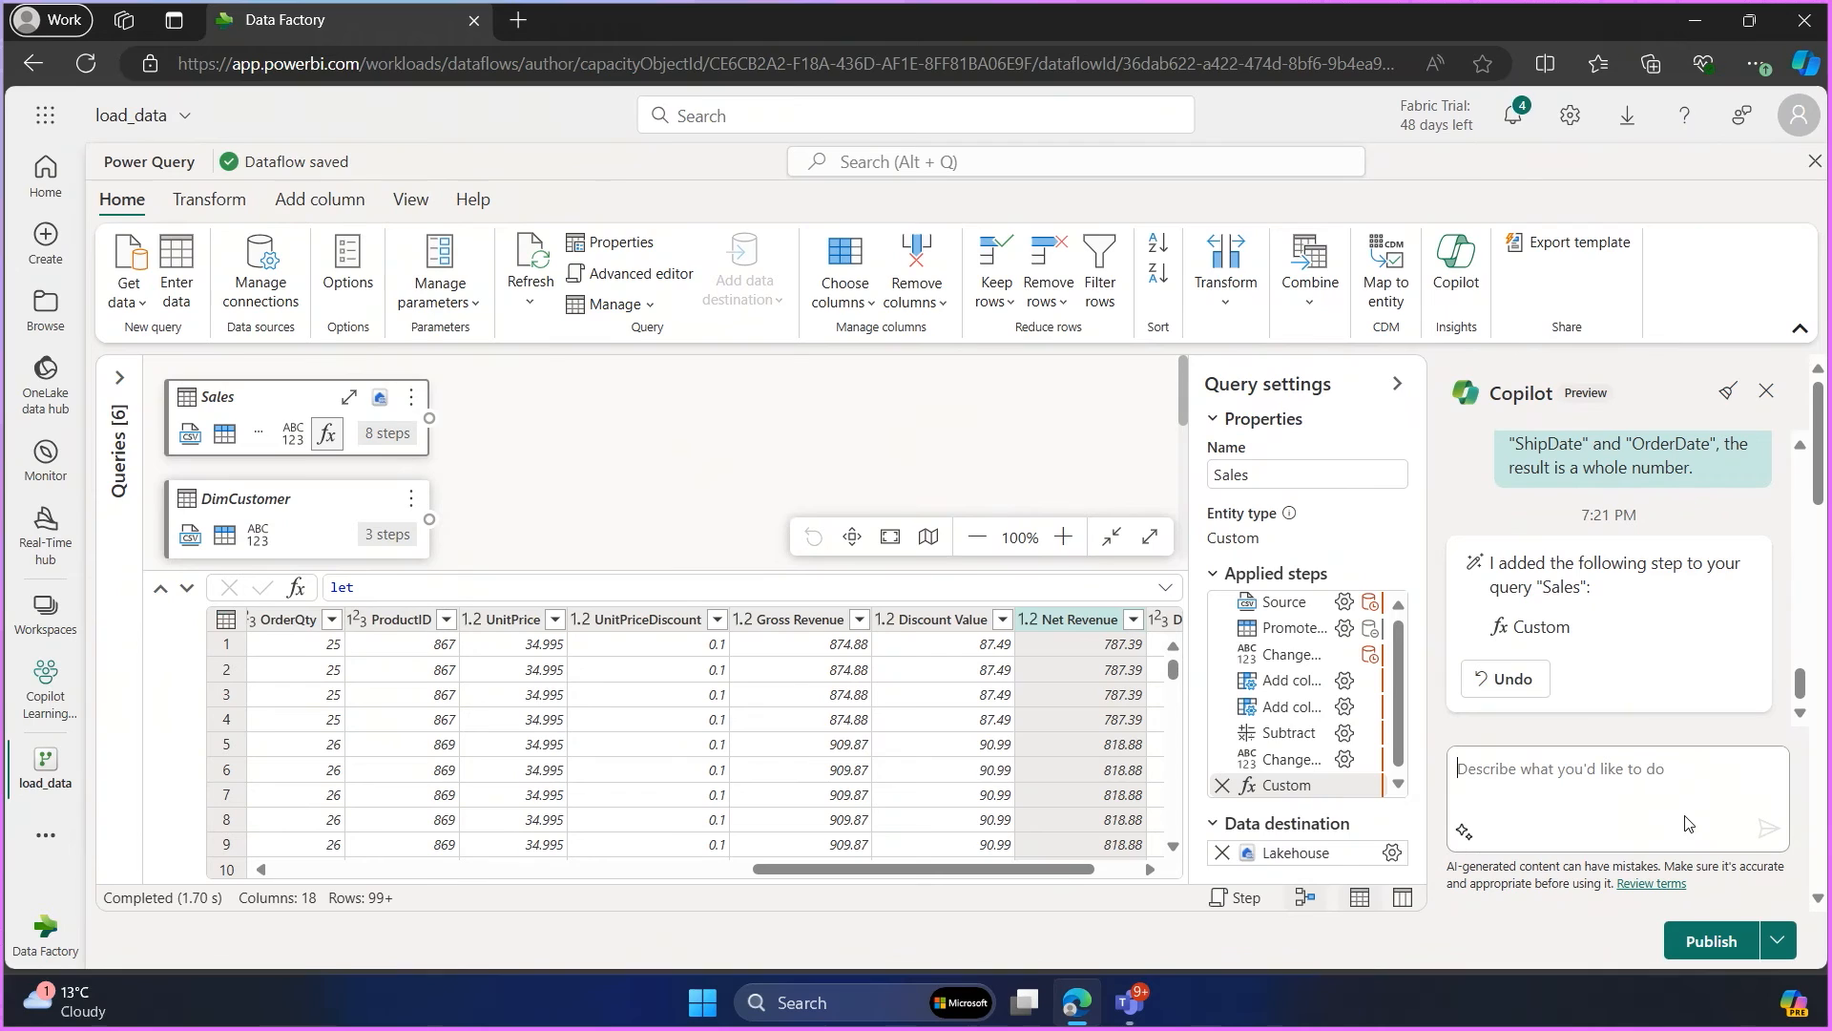
pyautogui.moveTo(1002, 871); pyautogui.dragTo(1107, 876)
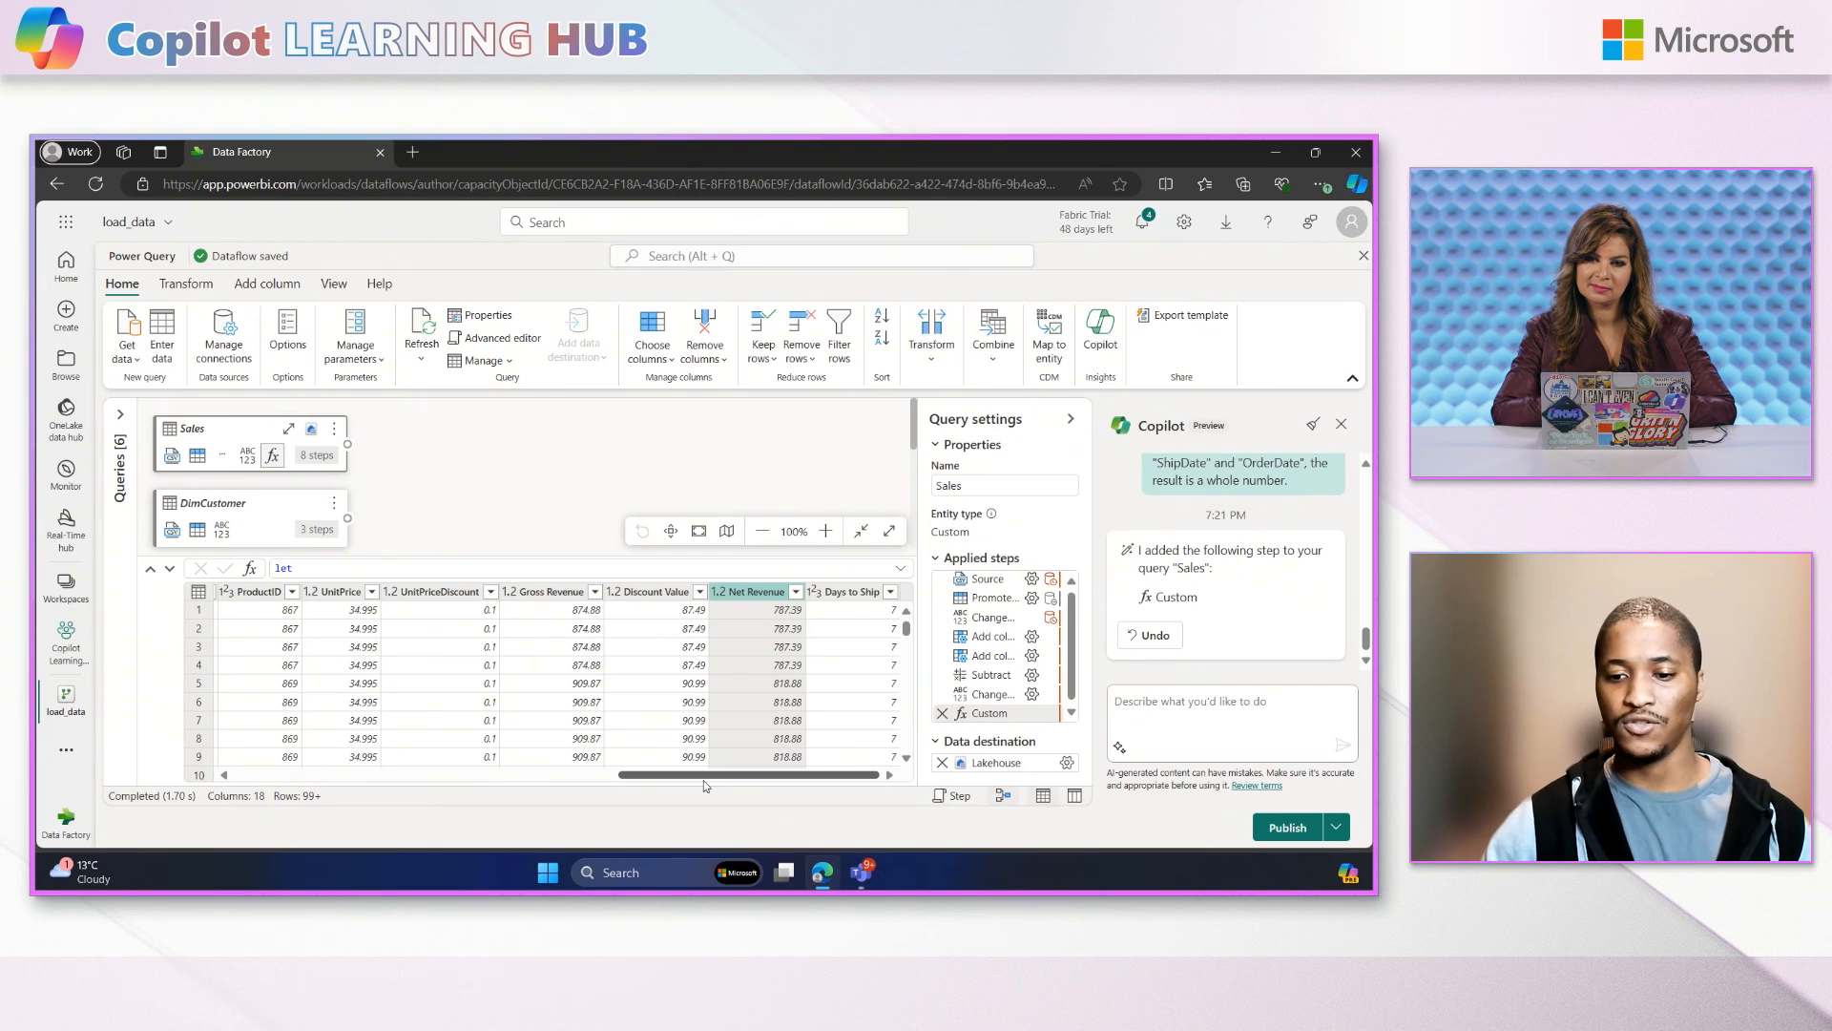
pyautogui.moveTo(704, 785); pyautogui.dragTo(490, 792)
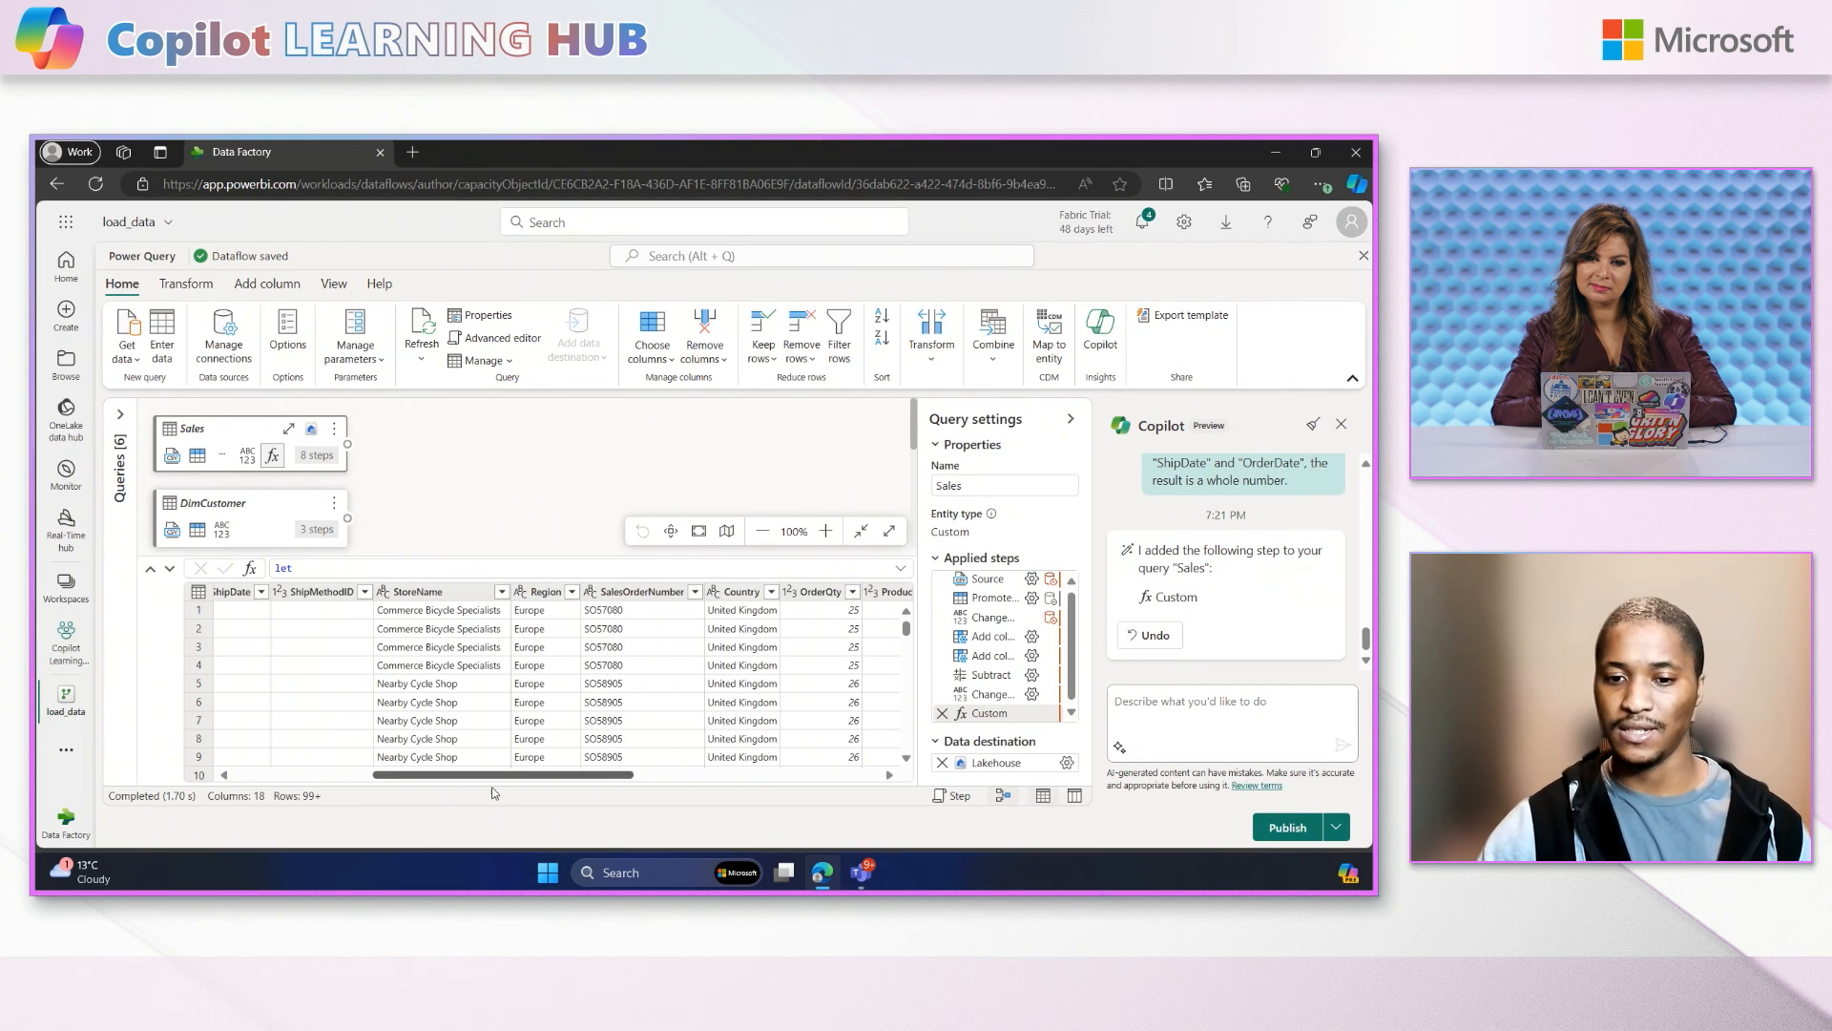
pyautogui.hscroll(-5, 537, 735)
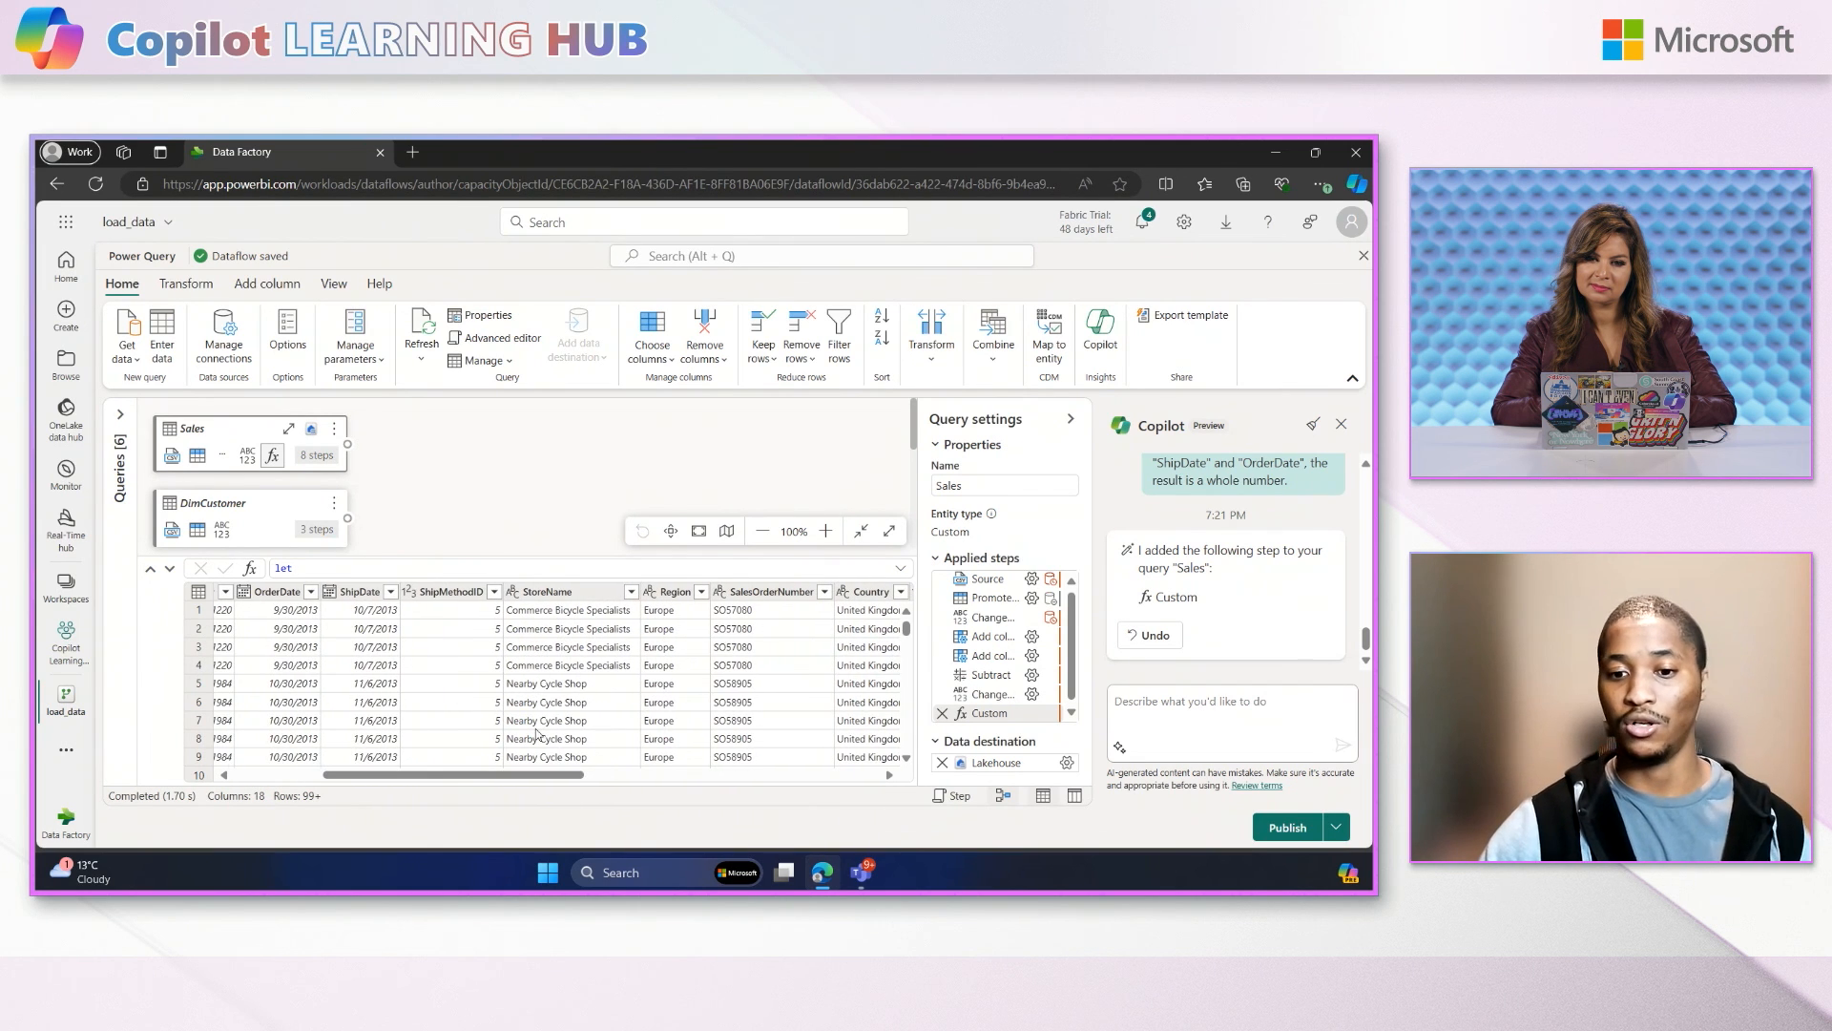